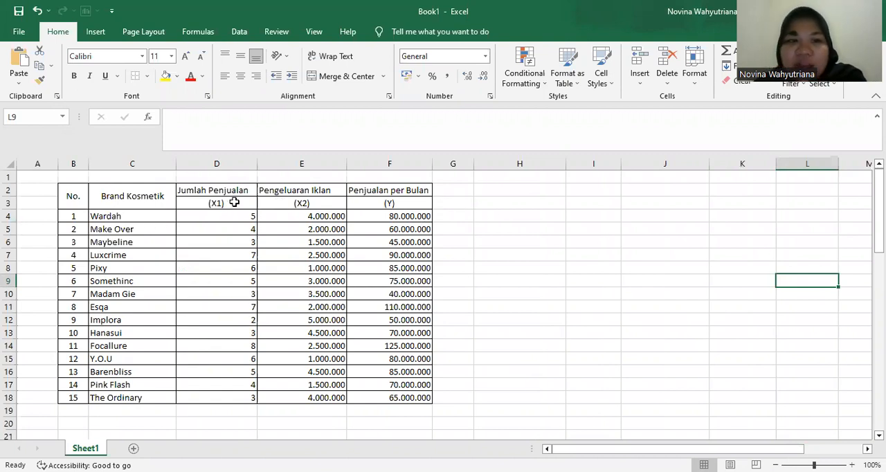
pyautogui.click(234, 202)
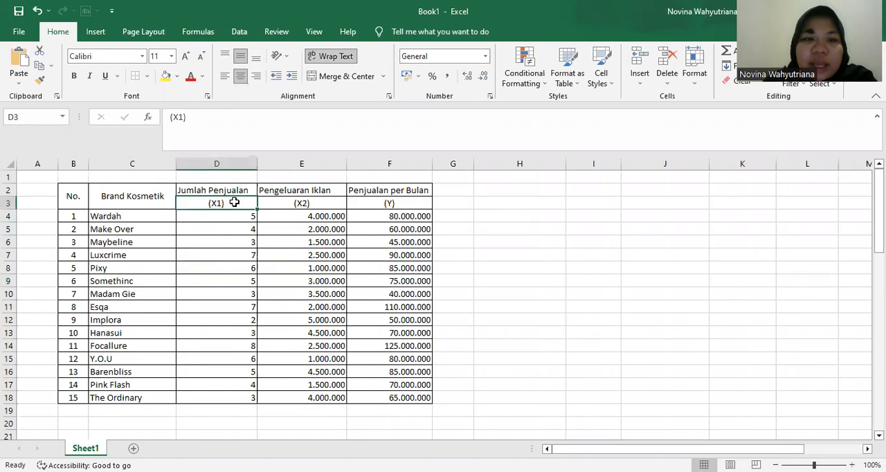
pyautogui.click(298, 204)
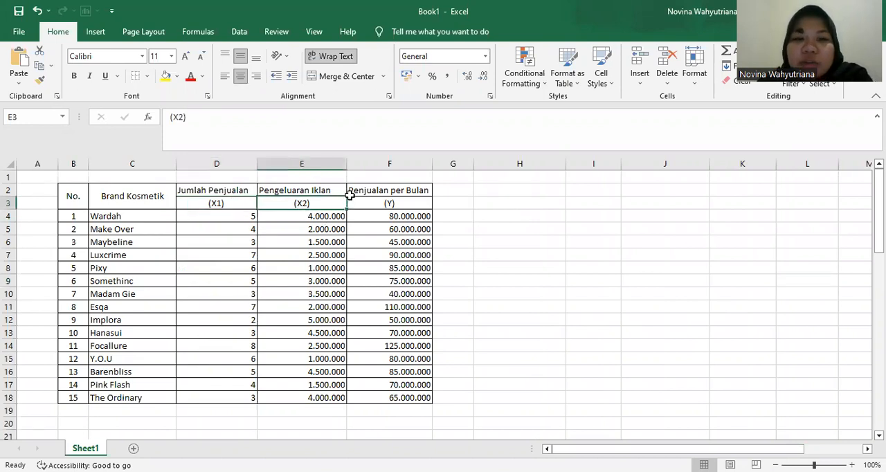
pyautogui.click(386, 204)
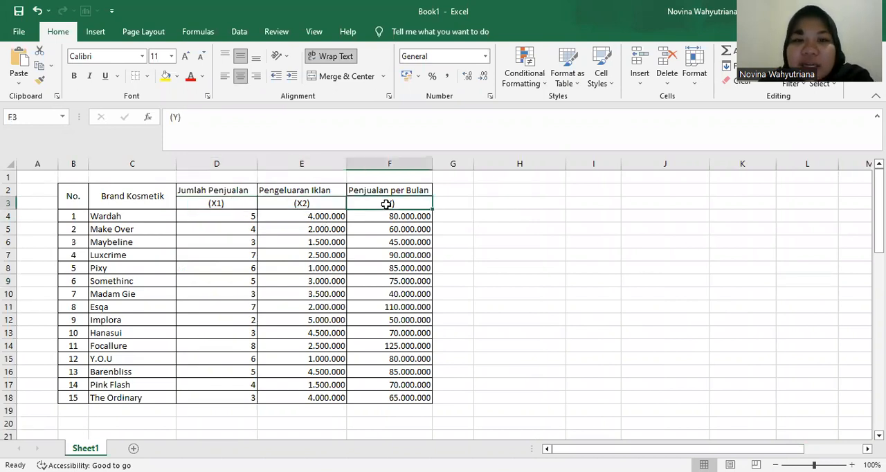
# - Open the Descriptive Statistics tool from the data analysis tools
pyautogui.click(537, 194)
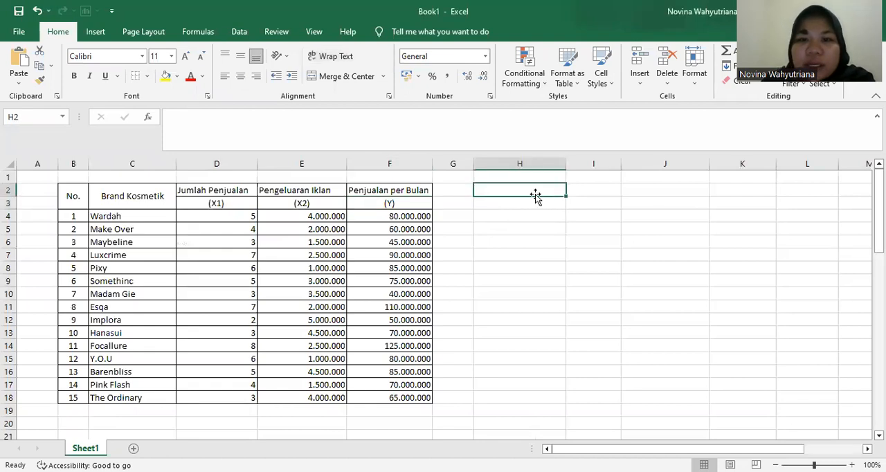
pyautogui.click(238, 31)
pyautogui.click(770, 51)
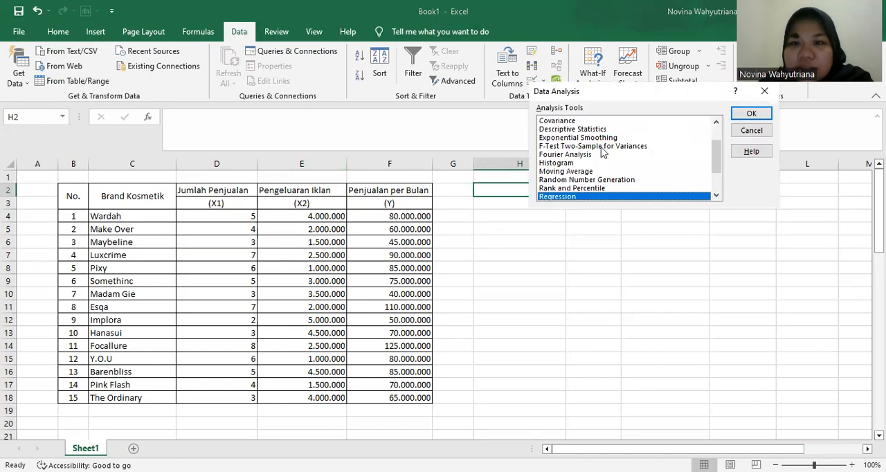
pyautogui.click(568, 129)
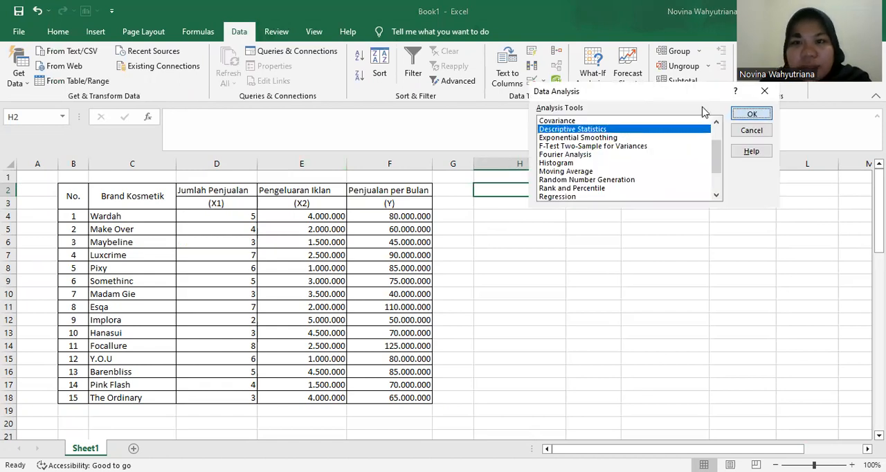
pyautogui.press('Return')
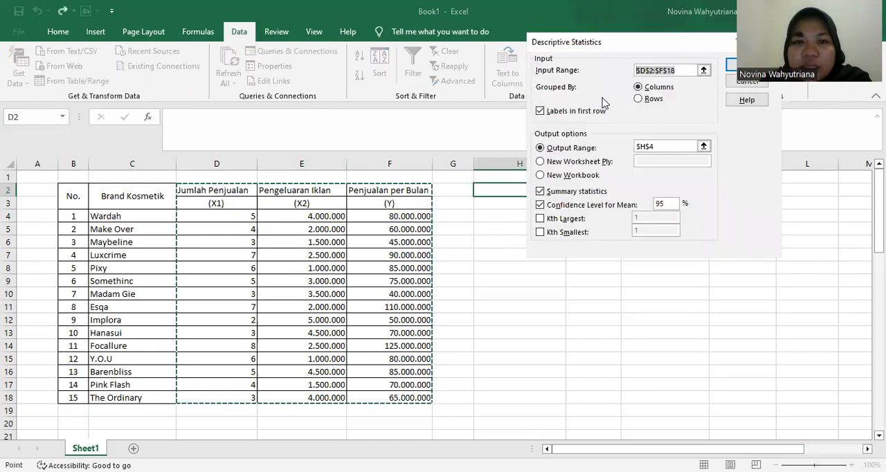
pyautogui.scroll(-1, 247, 181)
pyautogui.scroll(1, 224, 191)
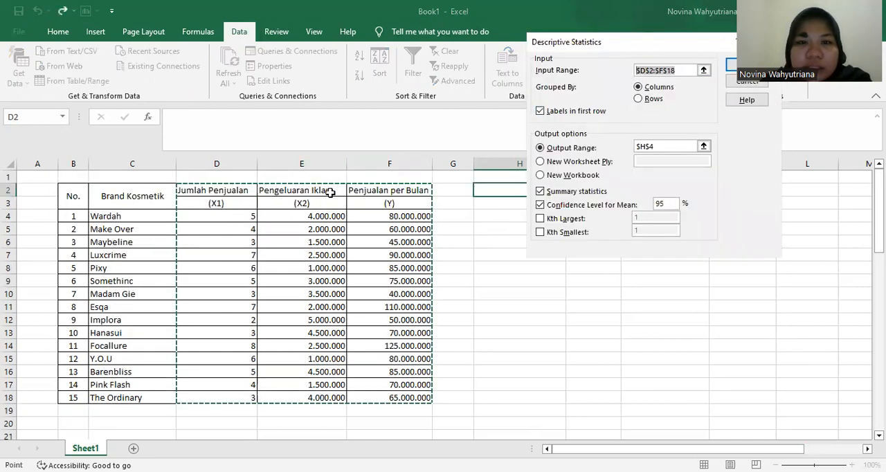
# - Generate descriptive statistics for the input range D3:F18, with the output range starting at H5
pyautogui.click(216, 202)
pyautogui.moveTo(216, 203); pyautogui.dragTo(398, 392)
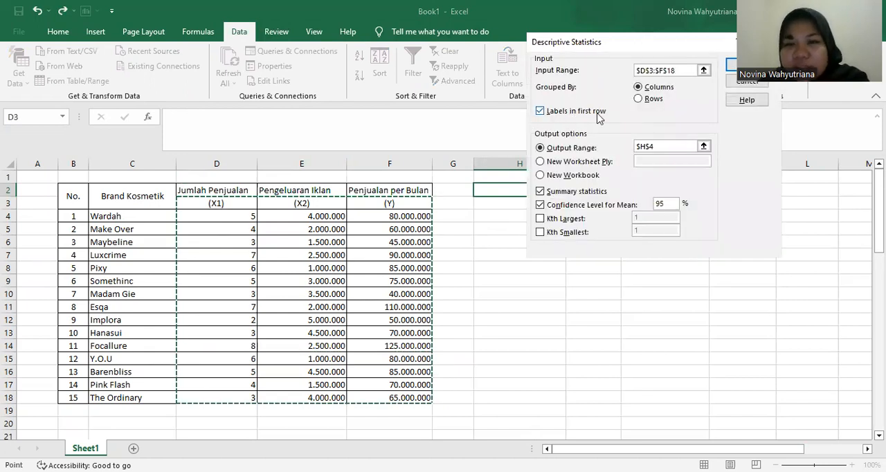
pyautogui.moveTo(658, 149); pyautogui.dragTo(637, 149)
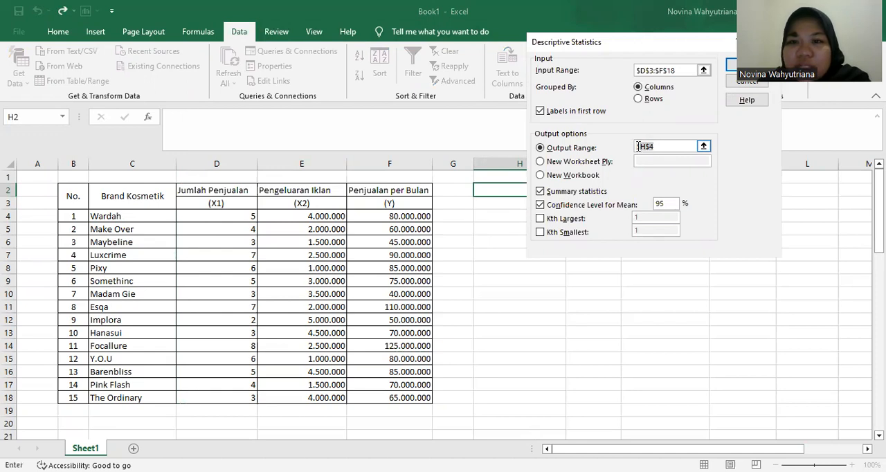
pyautogui.click(493, 194)
pyautogui.click(505, 225)
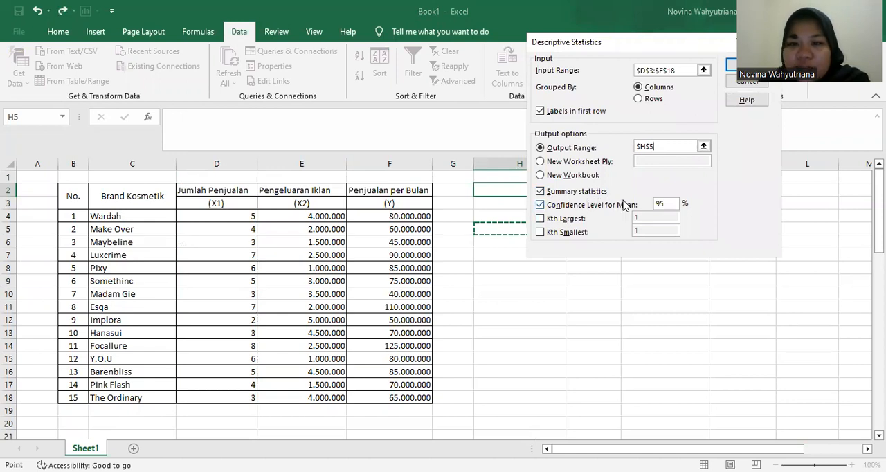
pyautogui.click(733, 66)
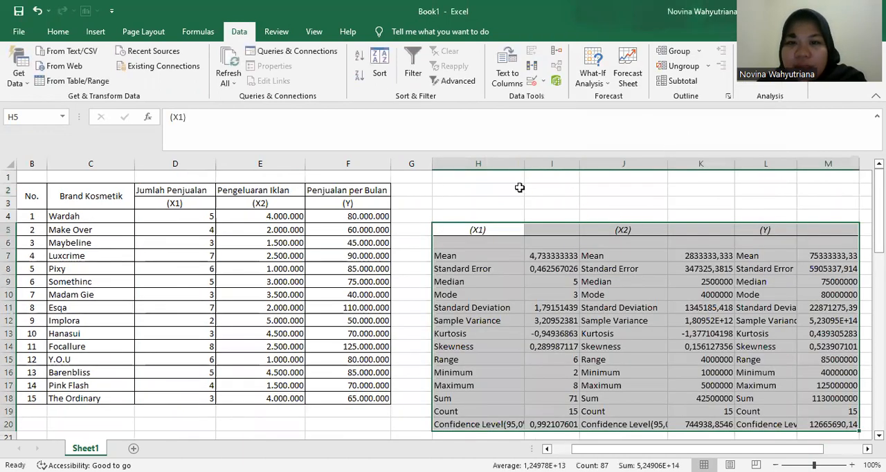
# - Autofit the width of column I in the descriptive statistics output and look over the resulting tables
pyautogui.doubleClick(577, 167)
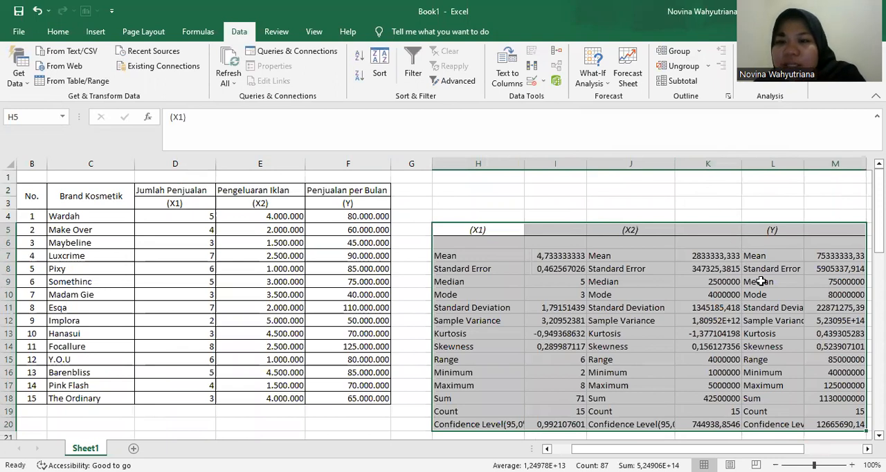
pyautogui.moveTo(753, 450); pyautogui.dragTo(792, 451)
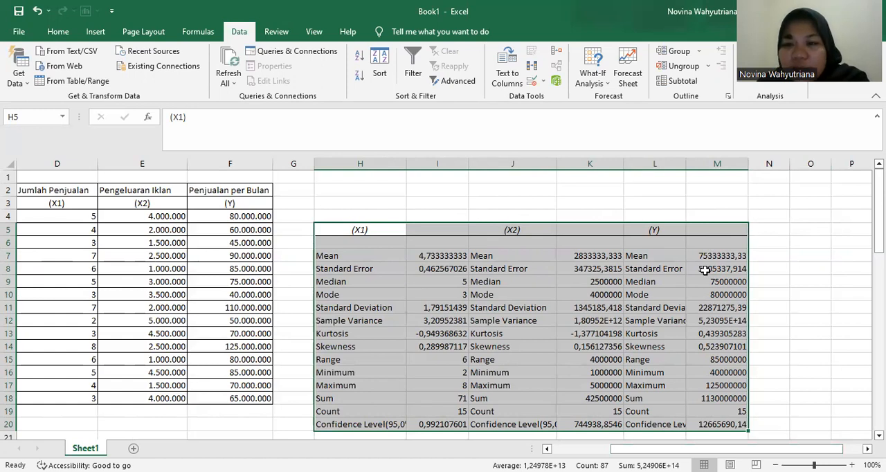
pyautogui.scroll(-1, 464, 229)
pyautogui.scroll(-1, 623, 232)
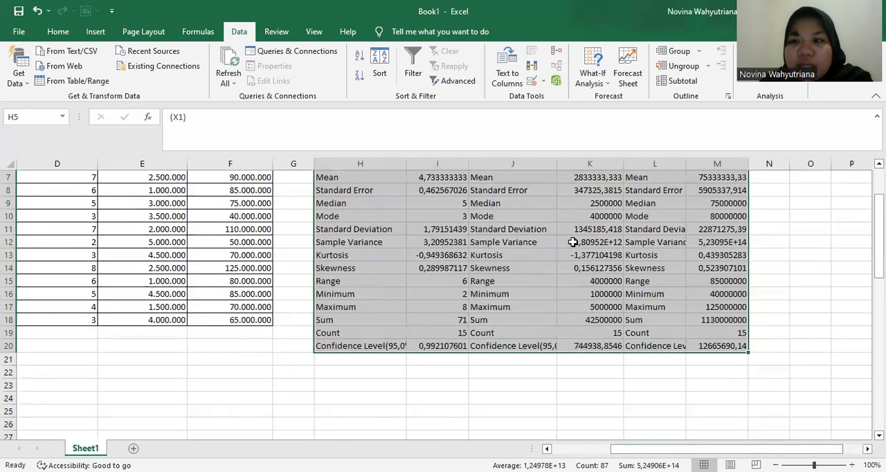
pyautogui.click(523, 253)
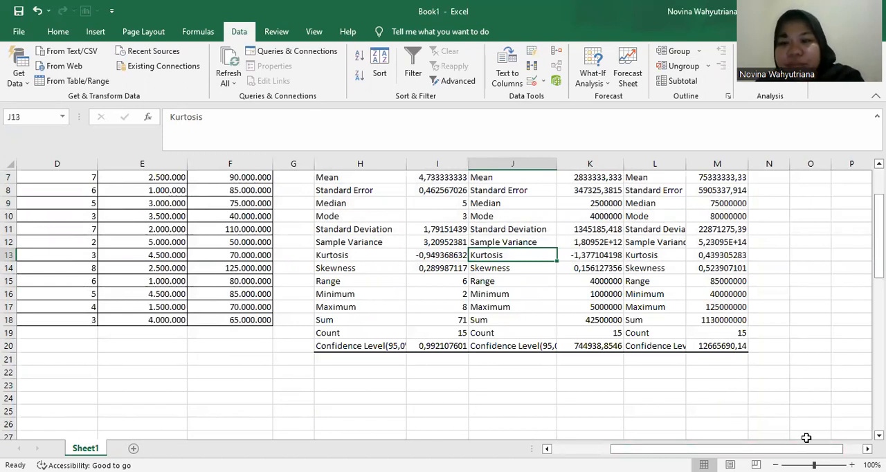
# - Select cell H26 below the descriptive statistics and open the Regression analysis tool
pyautogui.scroll(-2, 330, 301)
pyautogui.scroll(-2, 353, 297)
pyautogui.click(329, 269)
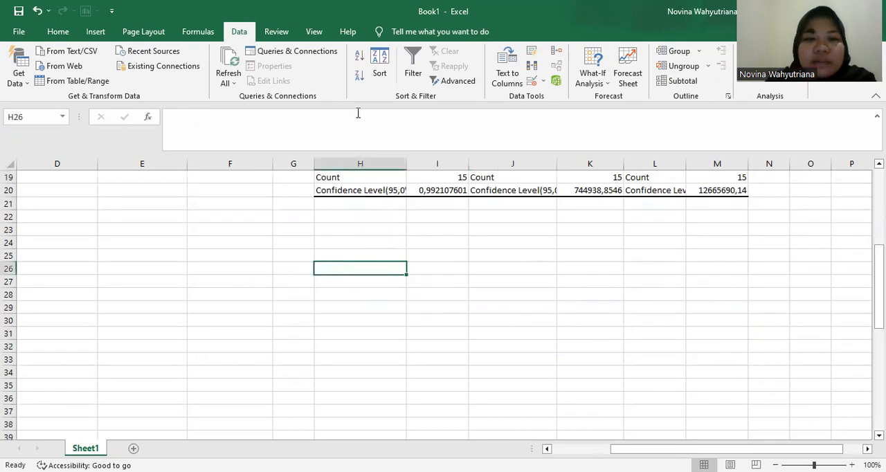
pyautogui.click(768, 66)
pyautogui.scroll(-2, 624, 166)
pyautogui.click(564, 180)
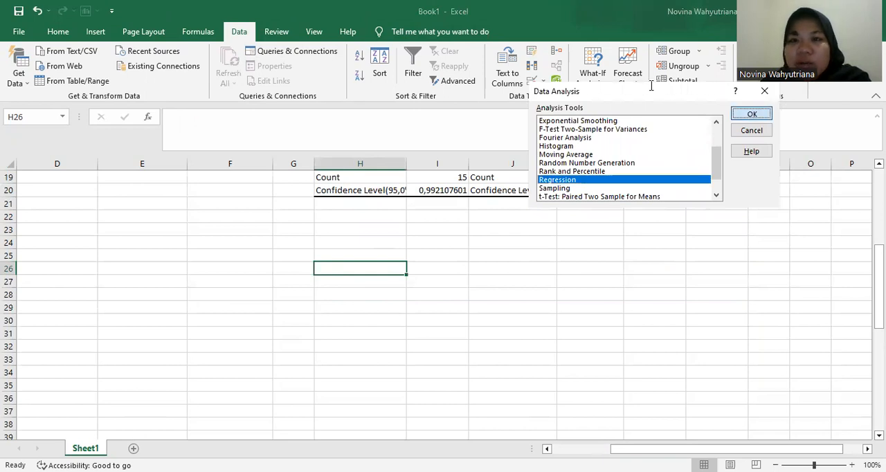
pyautogui.press('Return')
# - Set the regression's Y range to F3:F18 and its X range to D3:E18
pyautogui.click(671, 64)
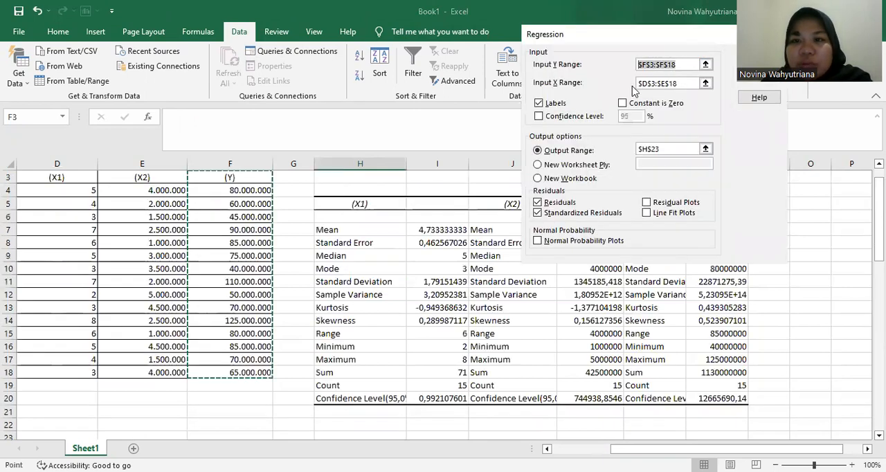
pyautogui.scroll(1, 237, 192)
pyautogui.click(228, 203)
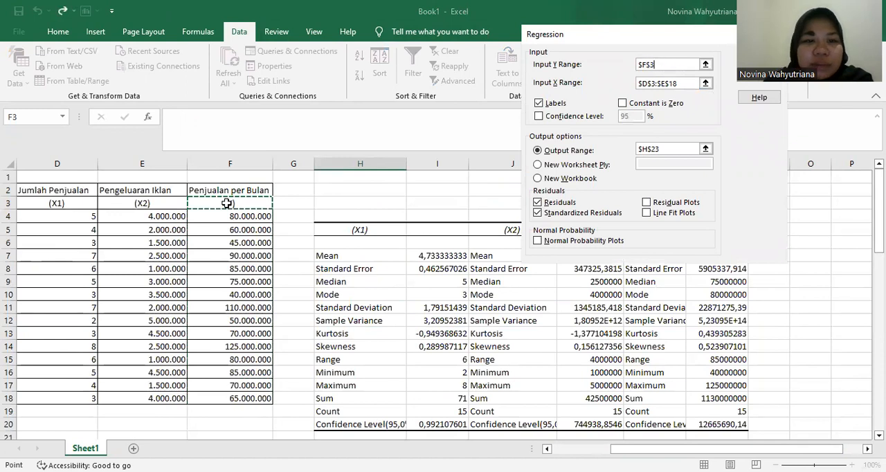
pyautogui.keyDown('shift'); pyautogui.click(232, 398); pyautogui.keyUp('shift')
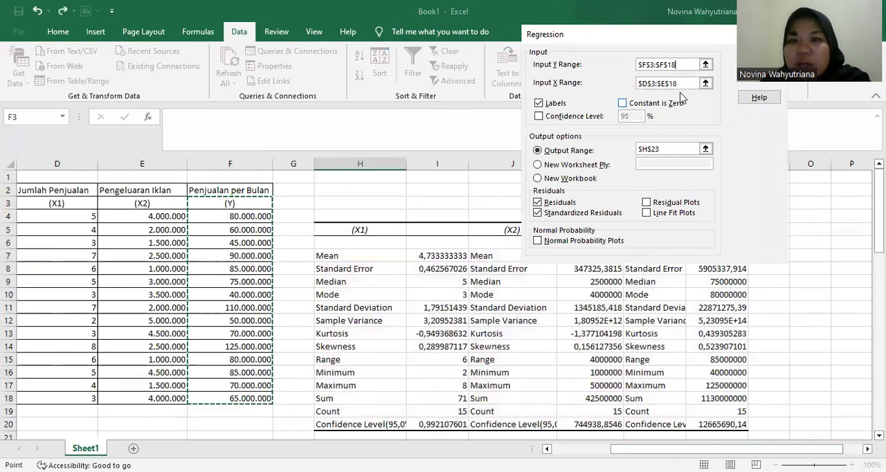
pyautogui.moveTo(688, 85); pyautogui.dragTo(630, 86)
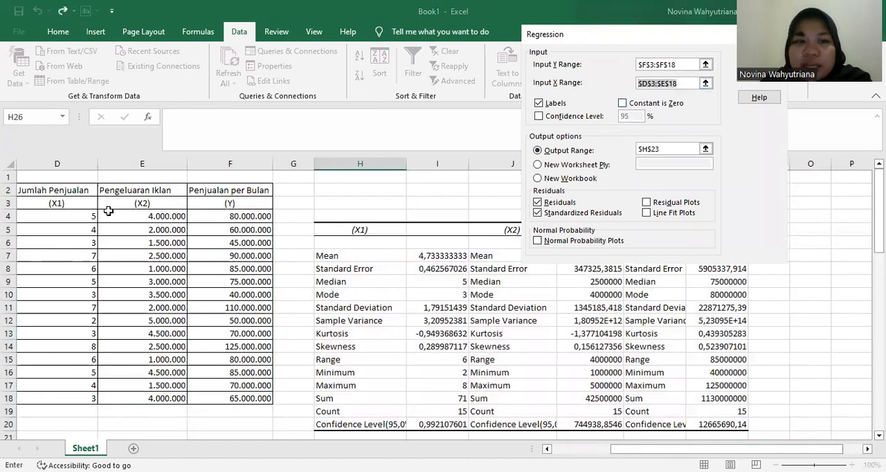
pyautogui.click(63, 203)
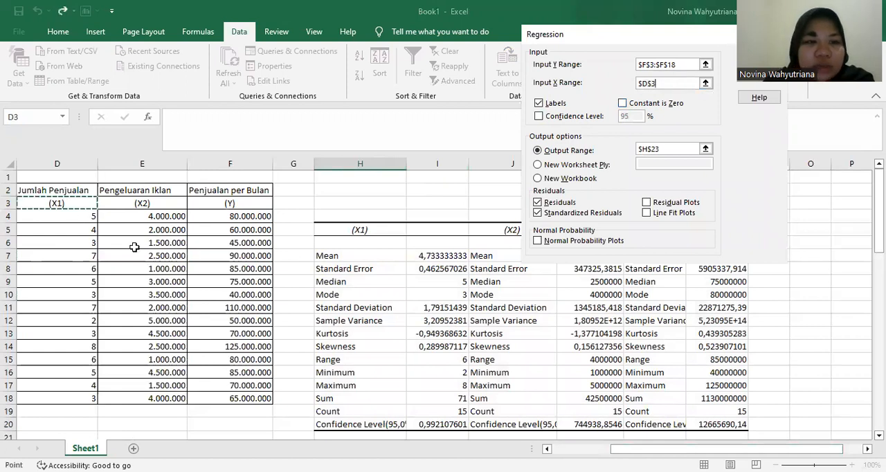
pyautogui.keyDown('shift'); pyautogui.click(139, 394); pyautogui.keyUp('shift')
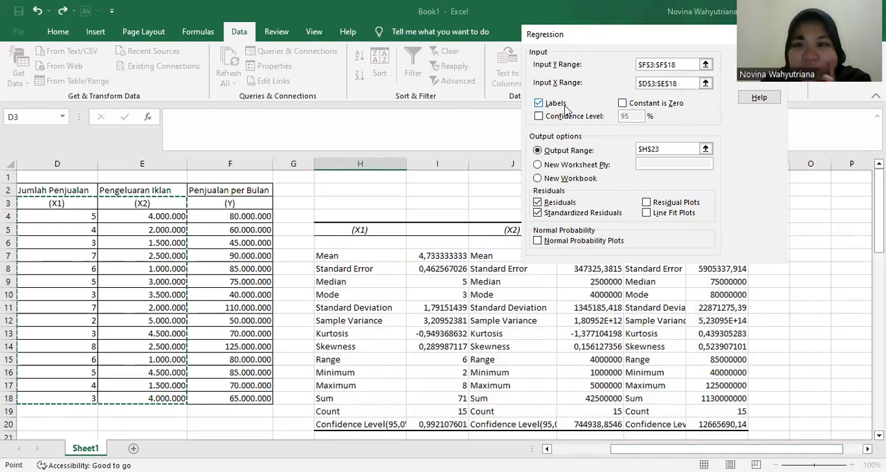
# - Set the regression's output range to H26 and run the analysis
pyautogui.click(644, 147)
pyautogui.moveTo(662, 149); pyautogui.dragTo(569, 138)
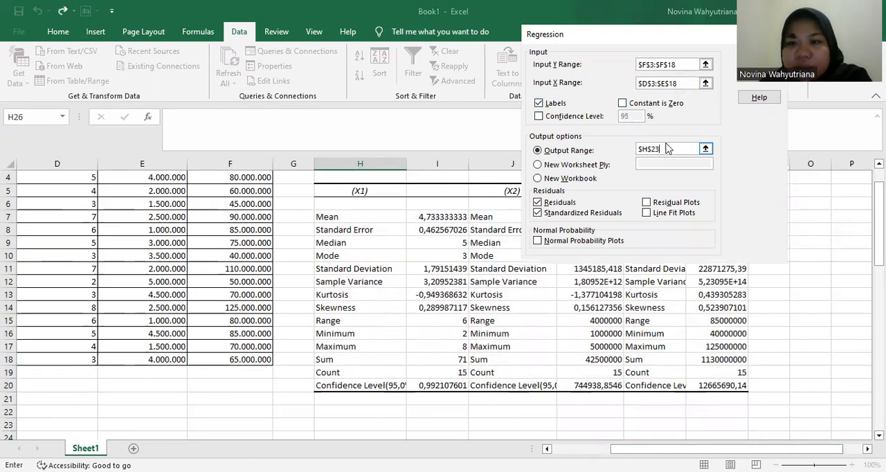
pyautogui.moveTo(663, 149); pyautogui.dragTo(565, 138)
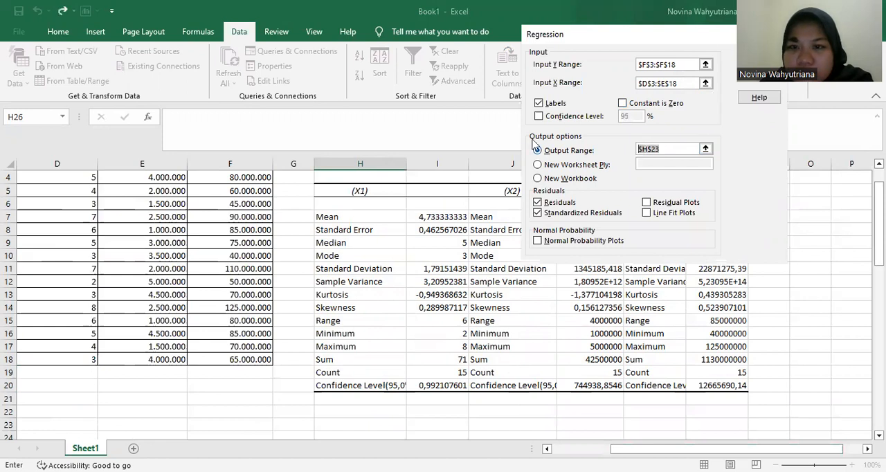
pyautogui.scroll(-3, 350, 196)
pyautogui.scroll(-2, 349, 197)
pyautogui.click(358, 263)
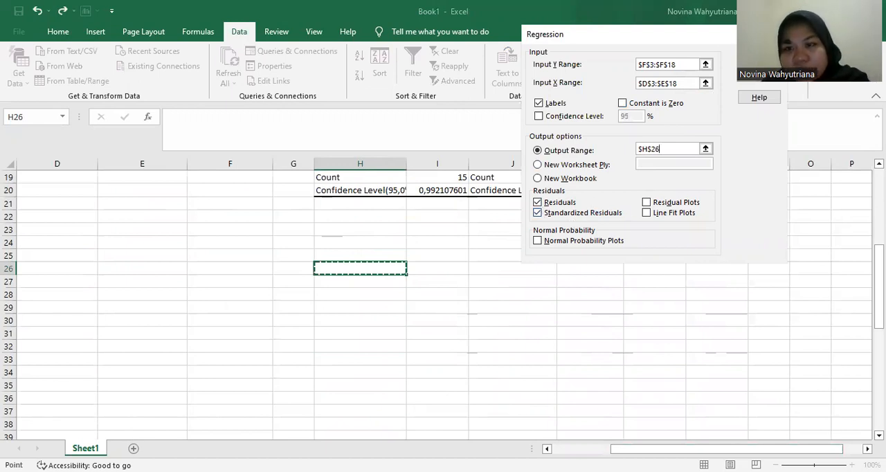
pyautogui.click(760, 59)
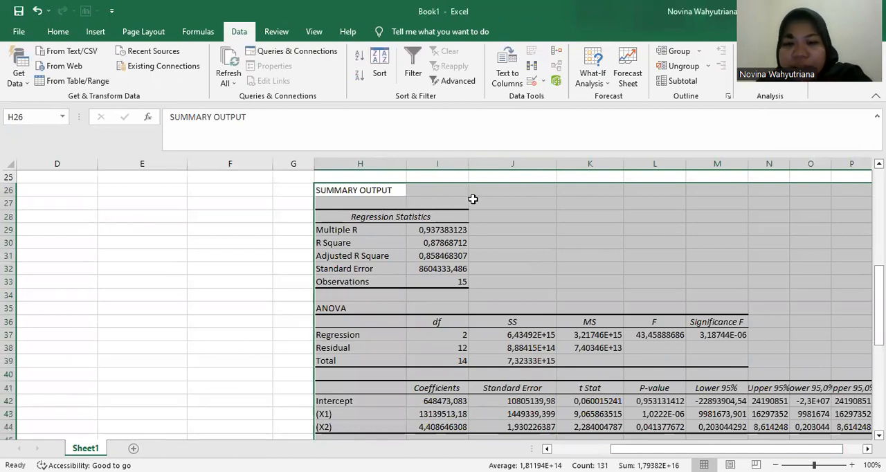
# - Examine the regression summary, ANOVA, coefficient and residual tables, focusing on the R Square and Adjusted R Square values
pyautogui.scroll(-4, 534, 231)
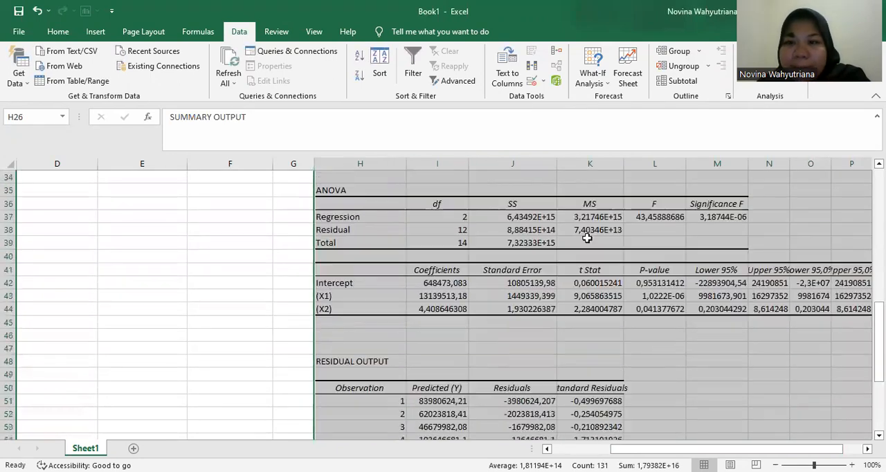
pyautogui.scroll(-2, 605, 246)
pyautogui.scroll(9, 570, 233)
pyautogui.scroll(-3, 576, 205)
pyautogui.click(534, 240)
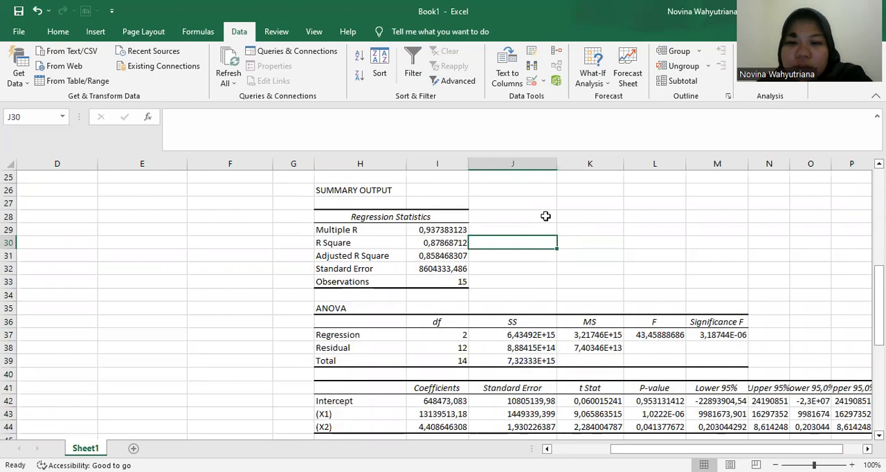
pyautogui.scroll(-1, 526, 208)
pyautogui.scroll(2, 566, 187)
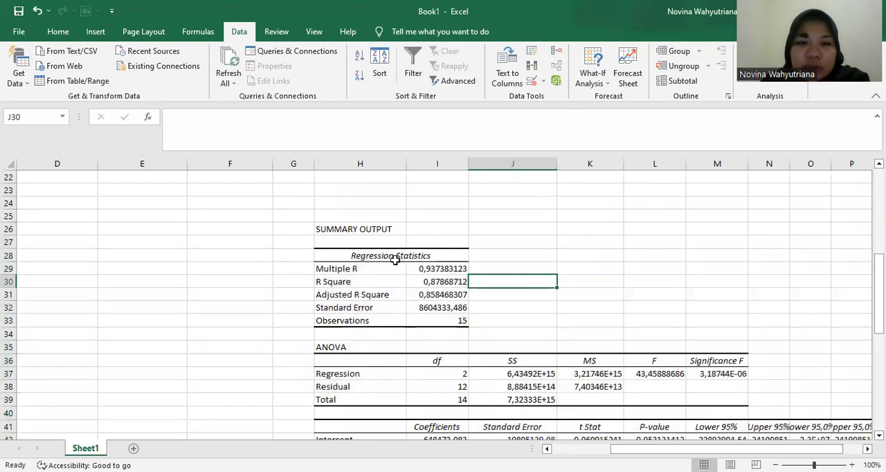
pyautogui.moveTo(348, 283); pyautogui.dragTo(453, 297)
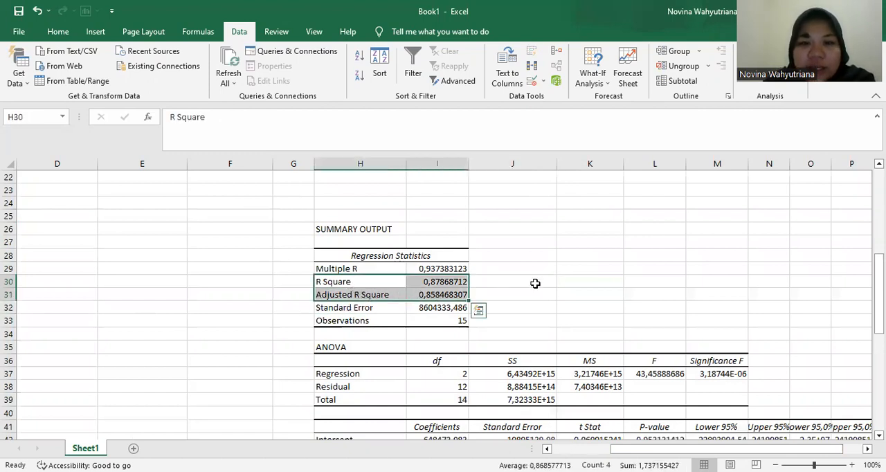
pyautogui.click(459, 283)
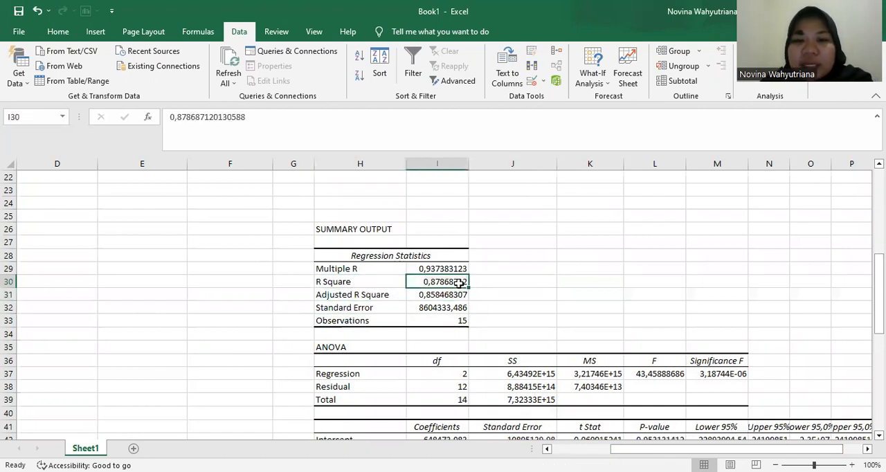
pyautogui.click(482, 280)
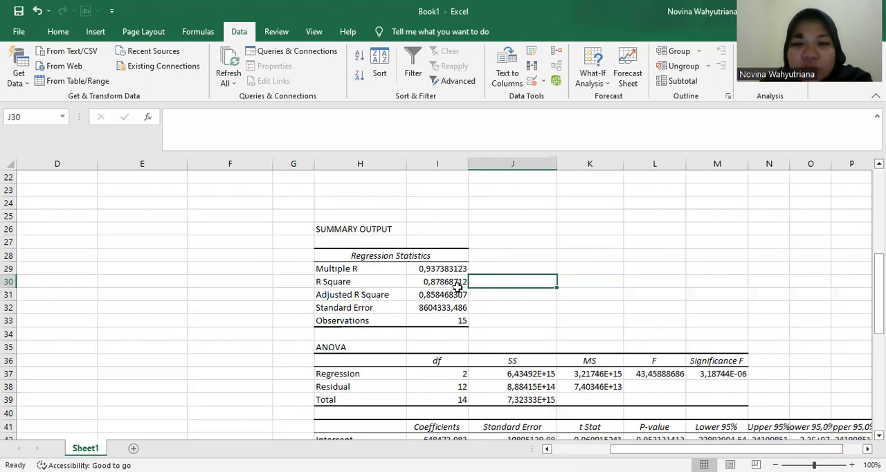
pyautogui.click(460, 284)
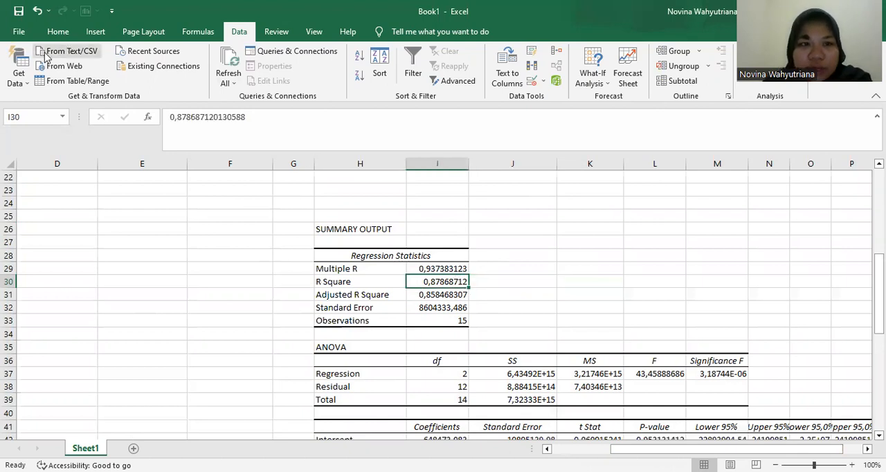
# - Set the R Square value's font colour to red and enter 87% in J30 beside it
pyautogui.click(55, 32)
pyautogui.click(189, 78)
pyautogui.click(485, 280)
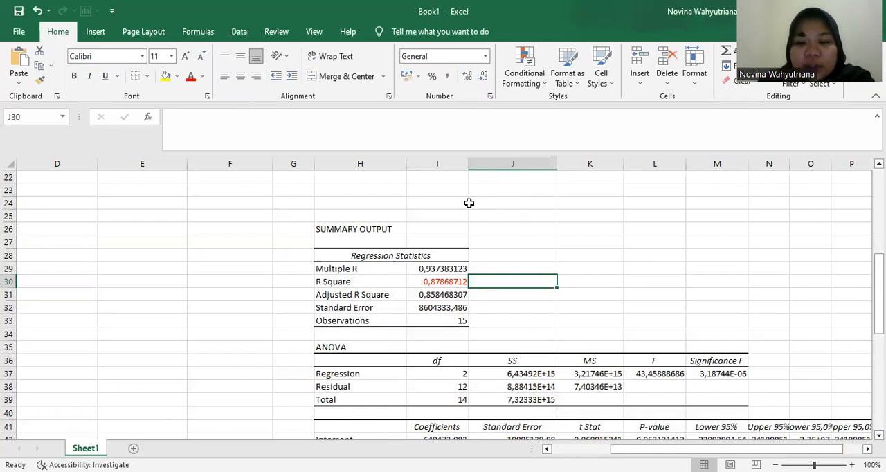
pyautogui.write('0')
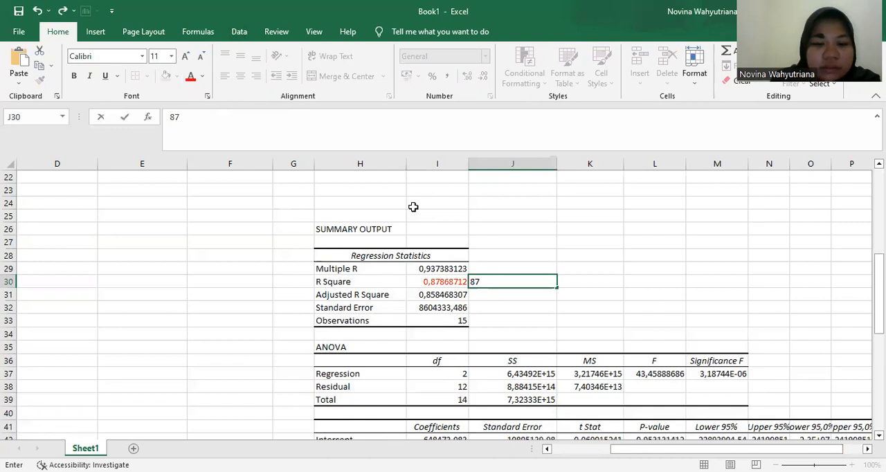
pyautogui.press('Tab')
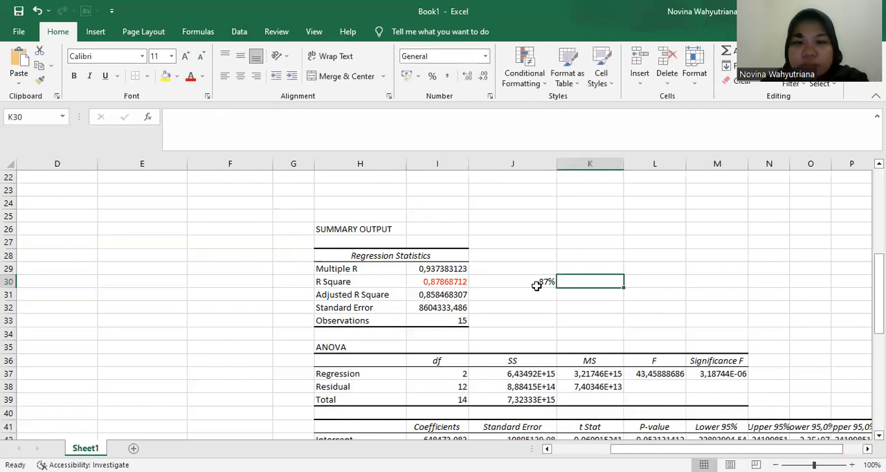
# - Set the font colour of the 87% in J30 to red
pyautogui.click(534, 282)
pyautogui.click(196, 78)
pyautogui.click(574, 242)
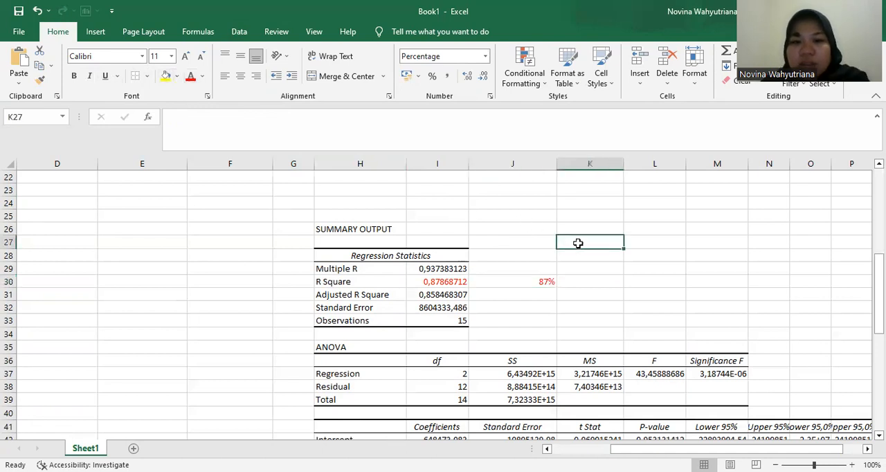
# - Start an interpretation note in K30 with the text "Pada Output di samping"
pyautogui.click(592, 269)
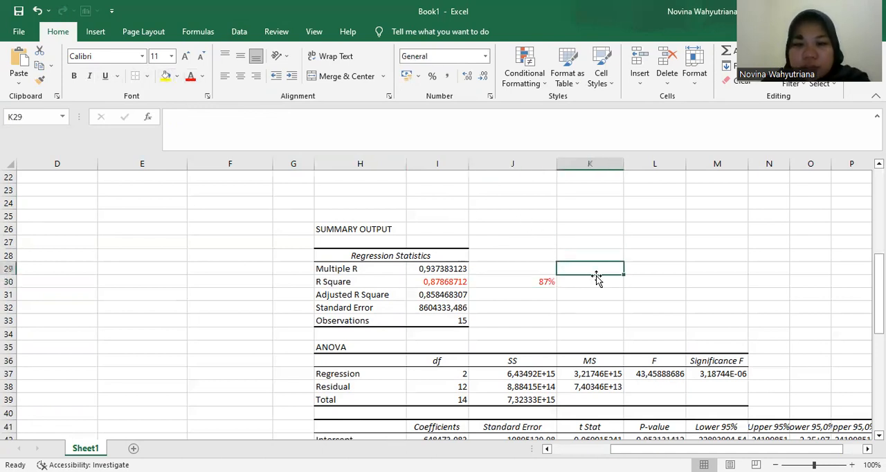
pyautogui.click(601, 283)
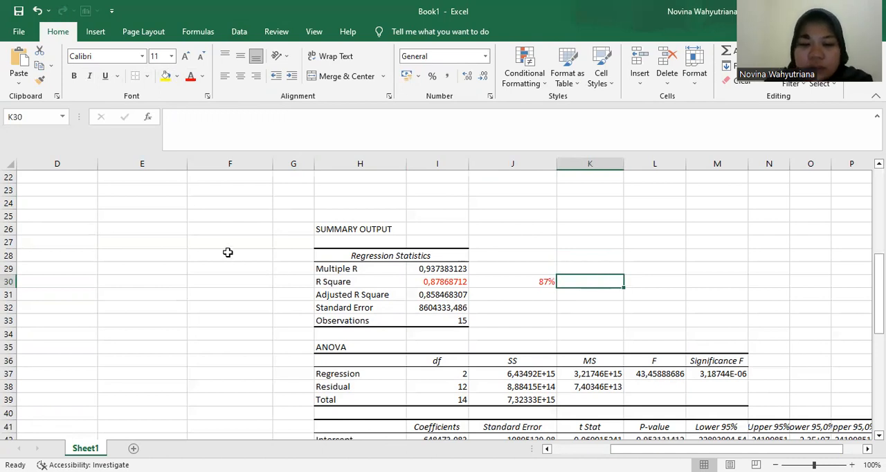
pyautogui.write('p')
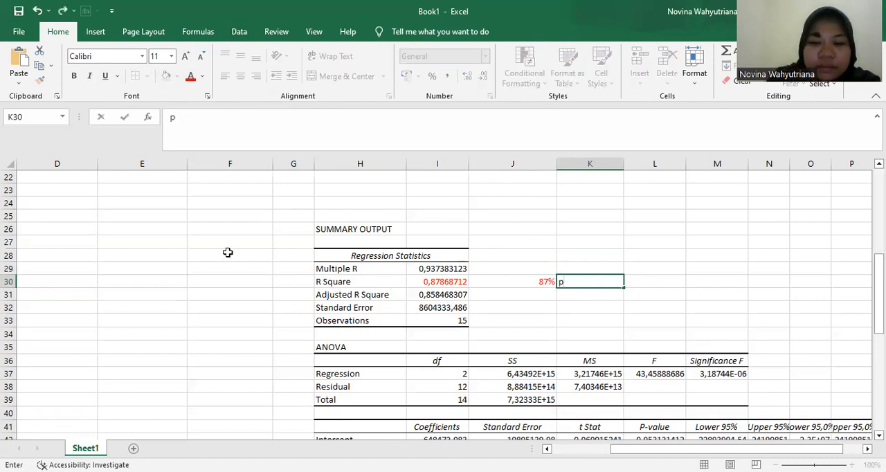
pyautogui.write('da ')
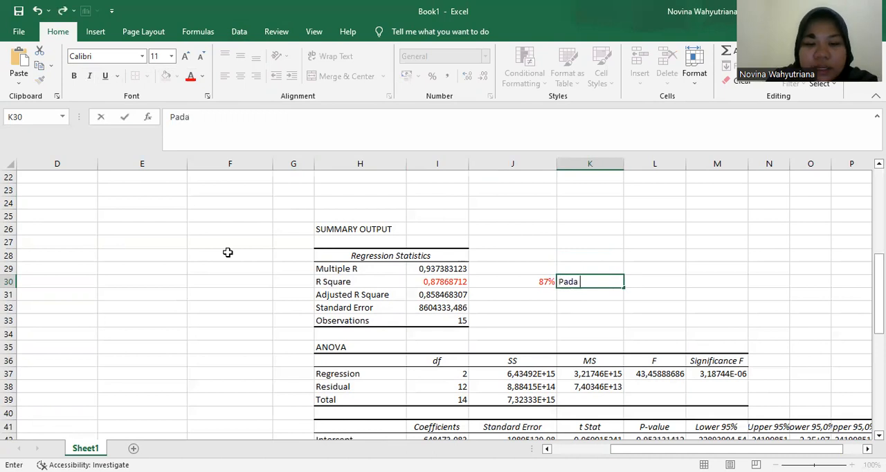
pyautogui.write('Outpu')
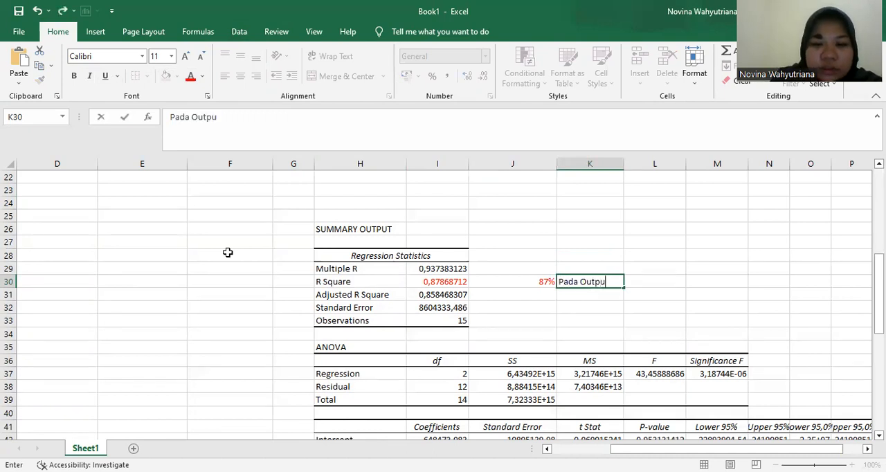
pyautogui.write('t di s')
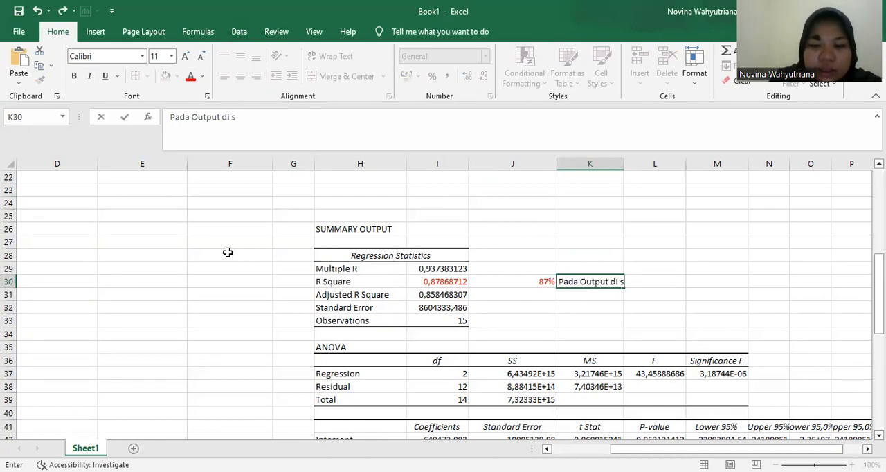
pyautogui.write('amping')
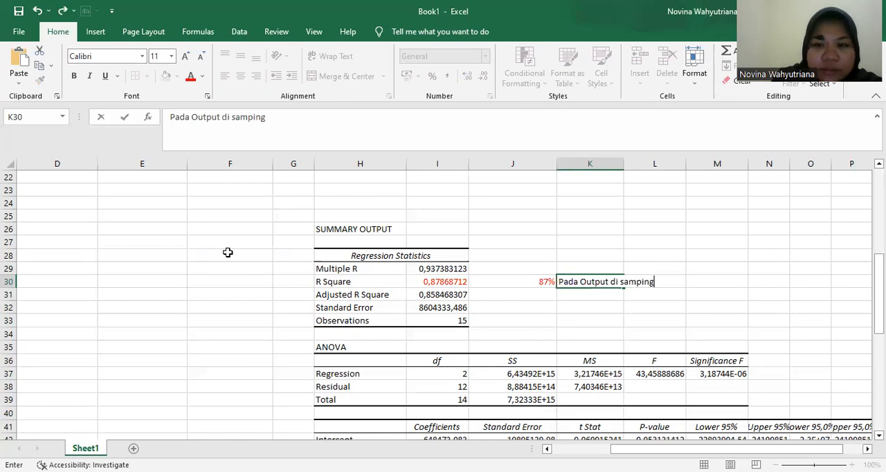
pyautogui.write(', Nila')
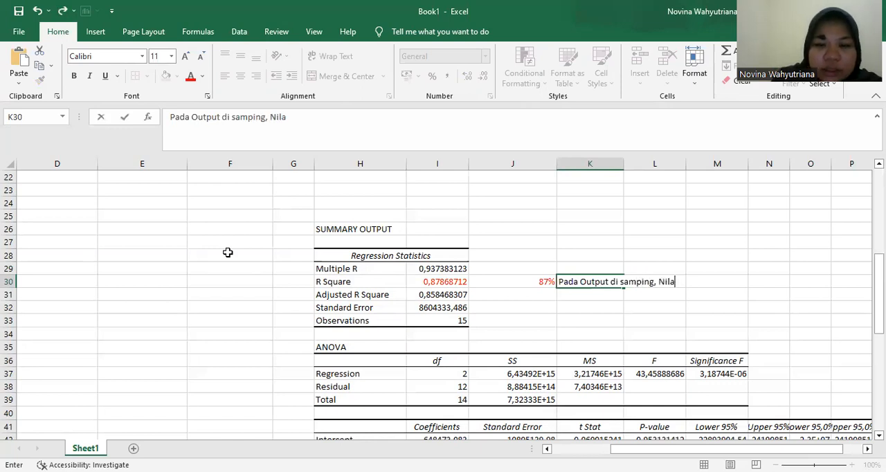
pyautogui.write('i R')
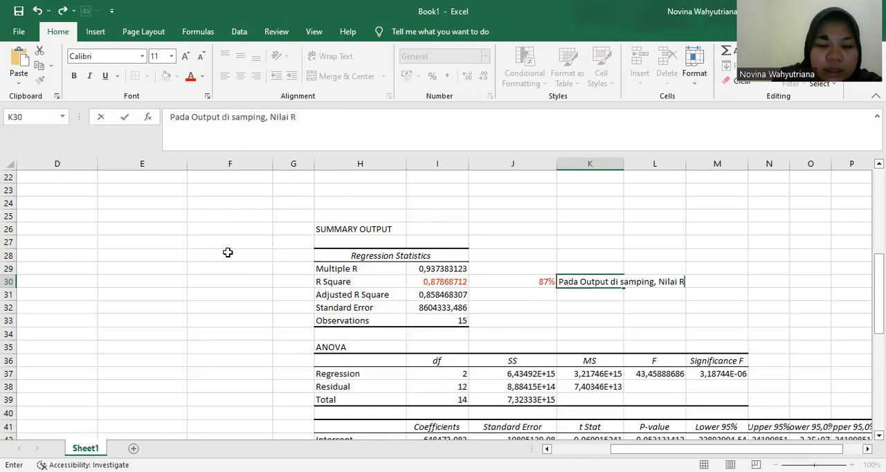
pyautogui.write(' Squar')
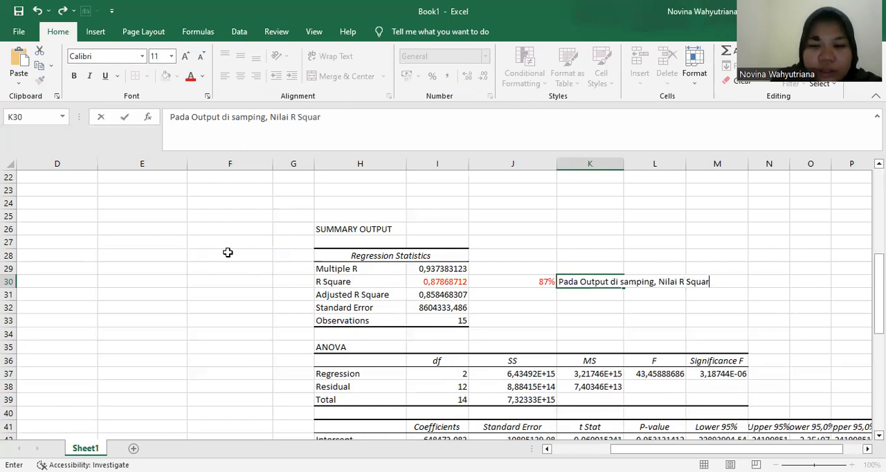
pyautogui.write('e seb')
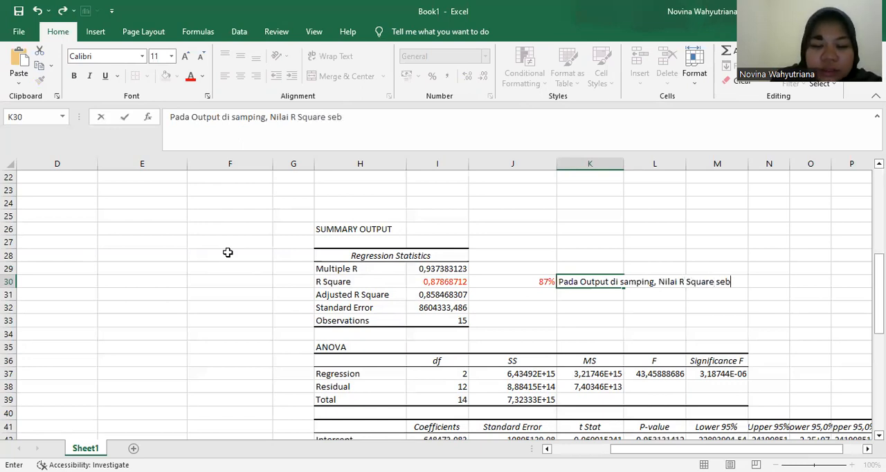
pyautogui.write('esar 0')
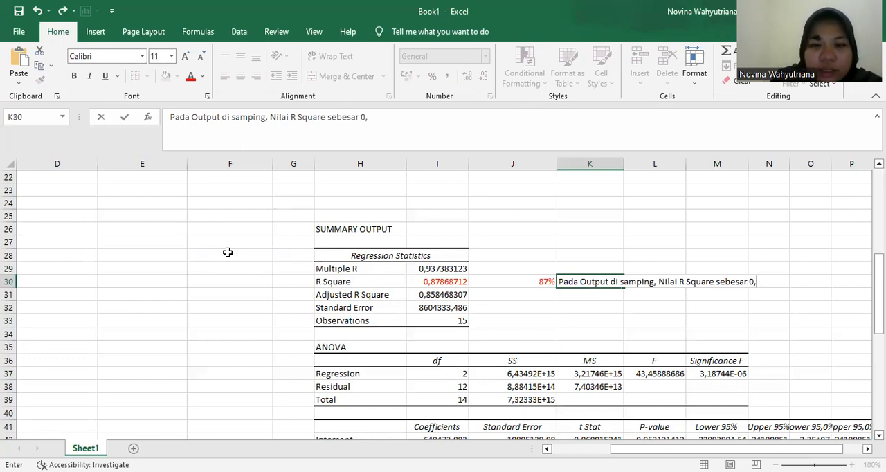
pyautogui.write(',87')
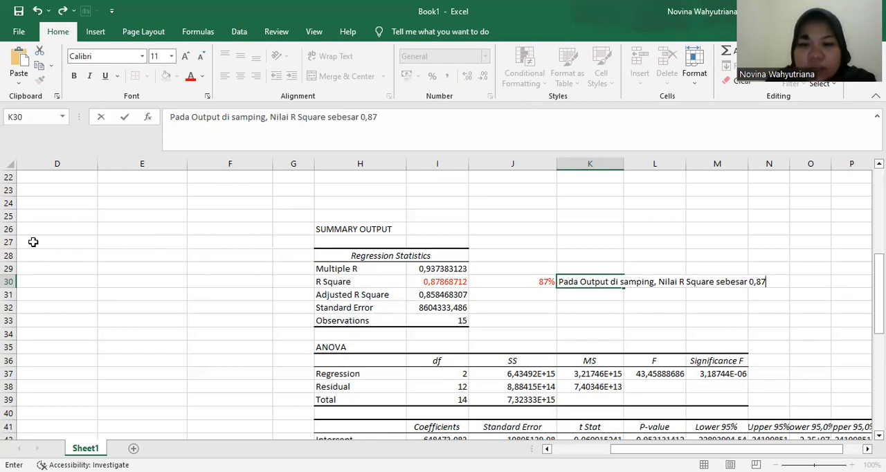
pyautogui.write(', ')
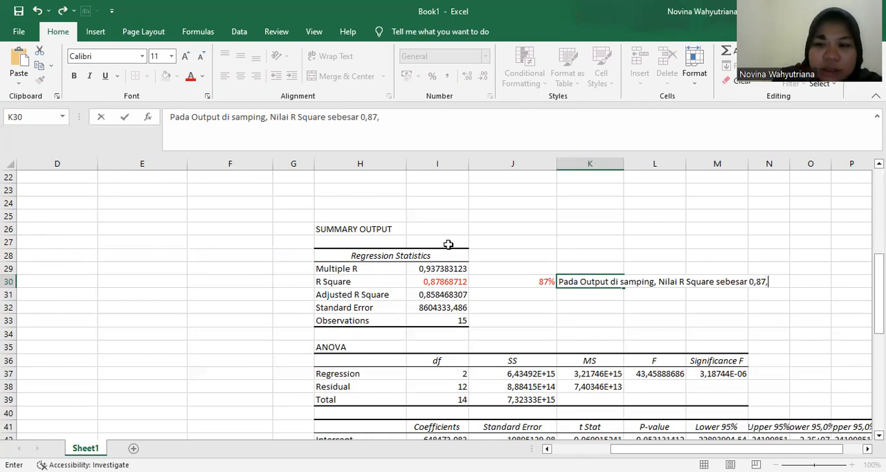
pyautogui.press('BackSpace')
pyautogui.press('BackSpace')
pyautogui.write(' i')
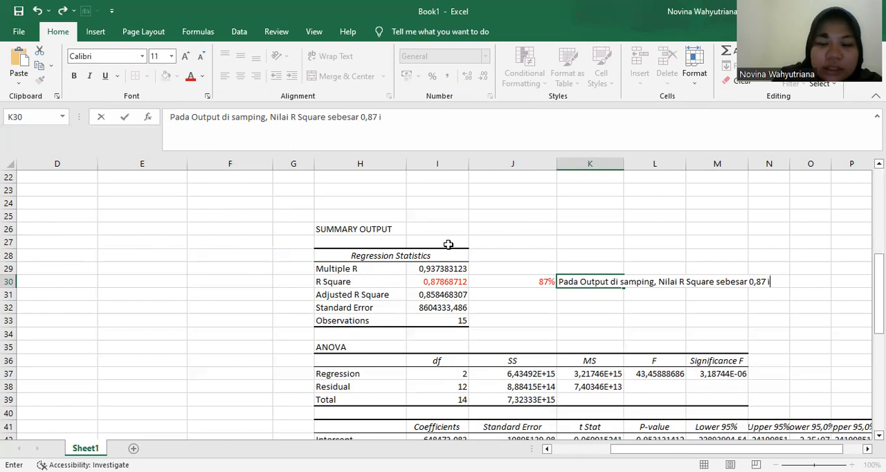
pyautogui.write('ni bisa')
# - Remove the comma after 0,87 and continue the K30 note with "ini bisa diartikam bahwa variabel"
pyautogui.press('BackSpace')
pyautogui.press('BackSpace')
pyautogui.write('a')
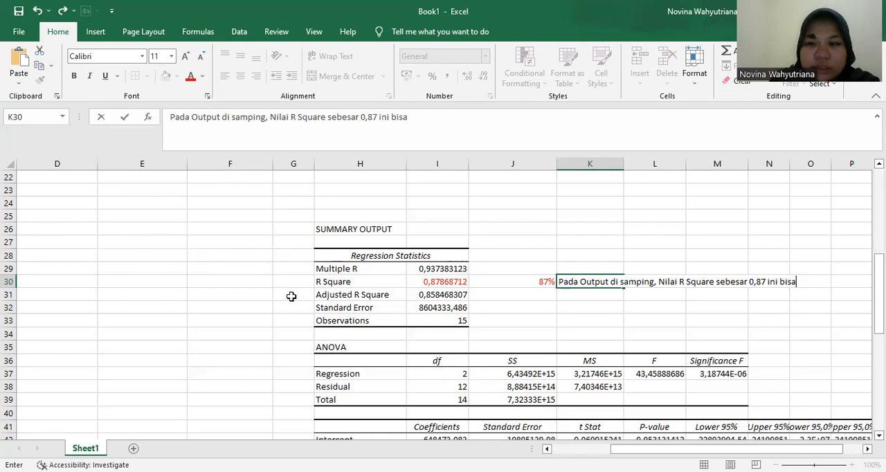
pyautogui.write(' diartikam')
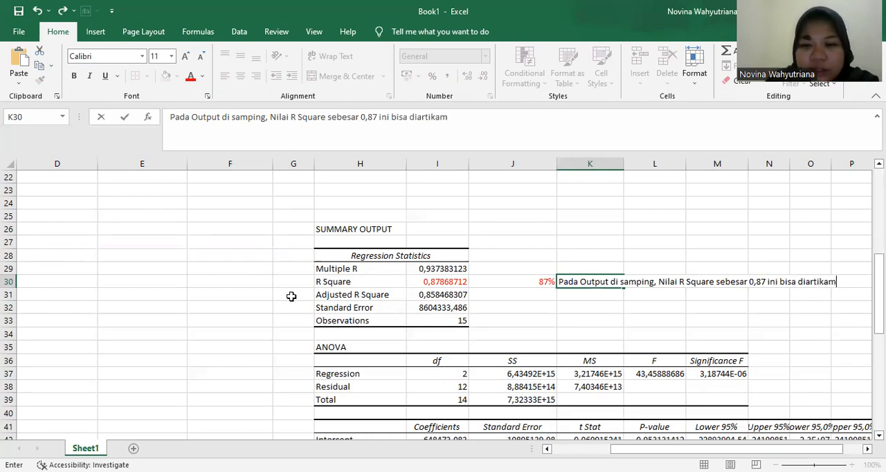
pyautogui.write(' nahwa')
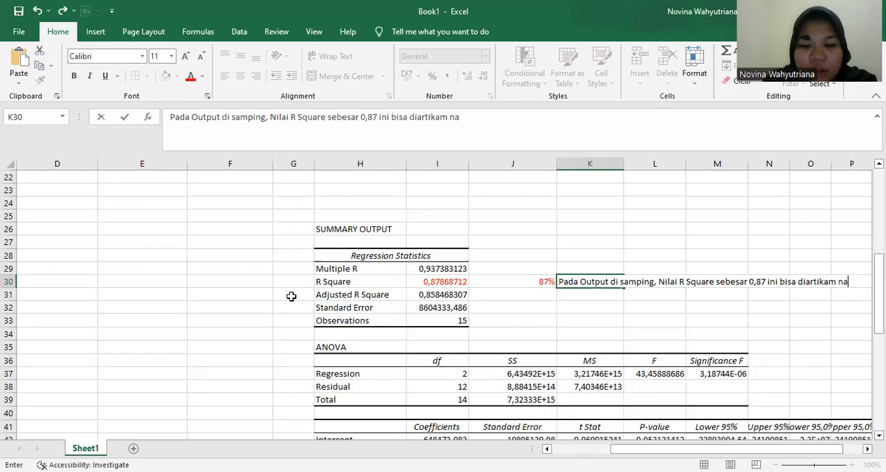
pyautogui.press('BackSpace')
pyautogui.press('BackSpace')
pyautogui.press('BackSpace')
pyautogui.press('BackSpace')
pyautogui.press('BackSpace')
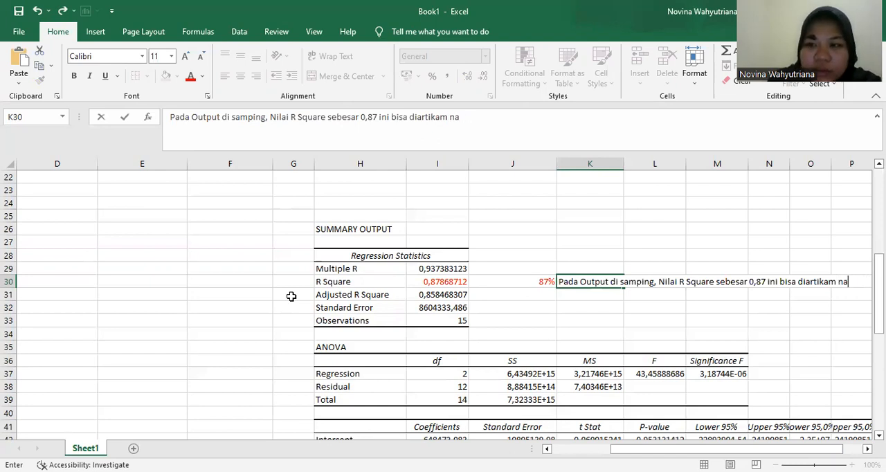
pyautogui.write('baw')
pyautogui.press('BackSpace')
pyautogui.write('hwa variabel')
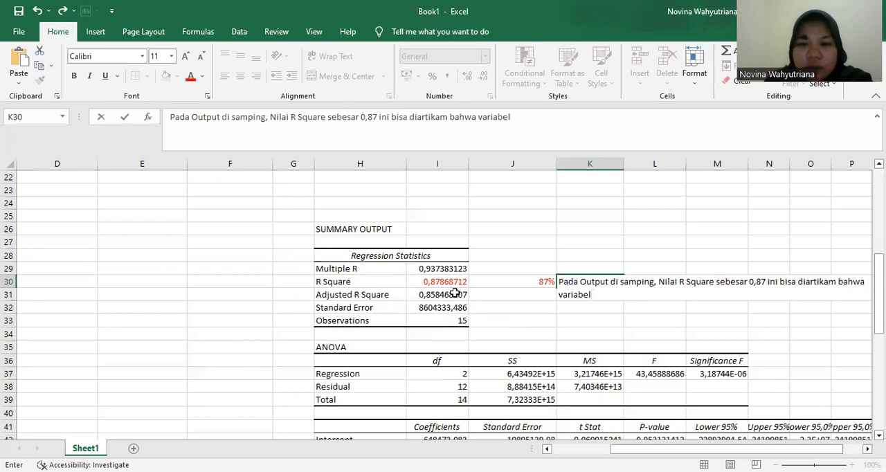
# - Check the independent variables' names in the data table and add "Jumlah Penjualan (X1)" to the K30 note
pyautogui.scroll(7, 454, 293)
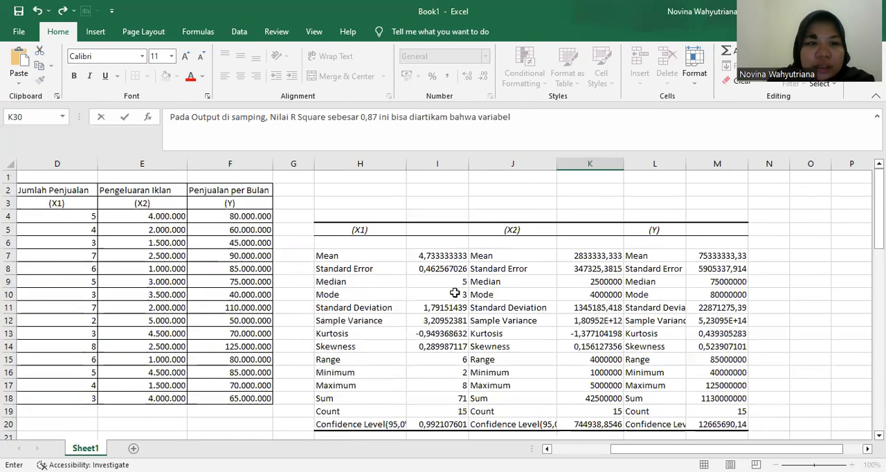
pyautogui.scroll(-13, 448, 278)
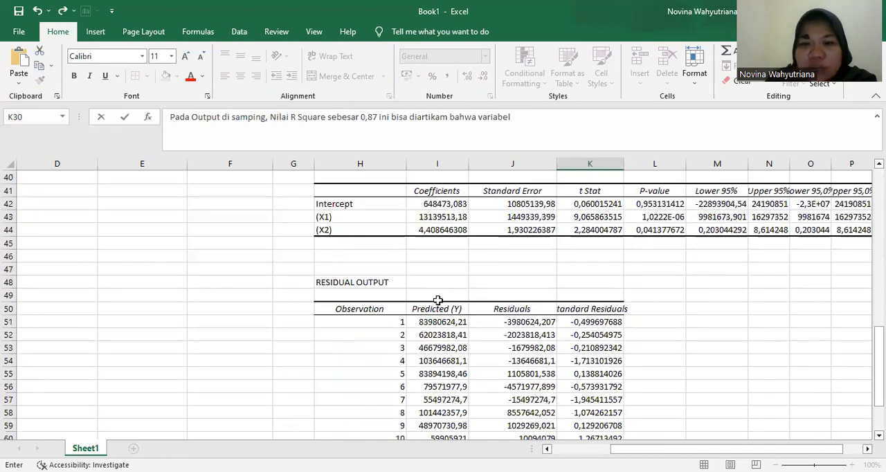
pyautogui.scroll(6, 437, 300)
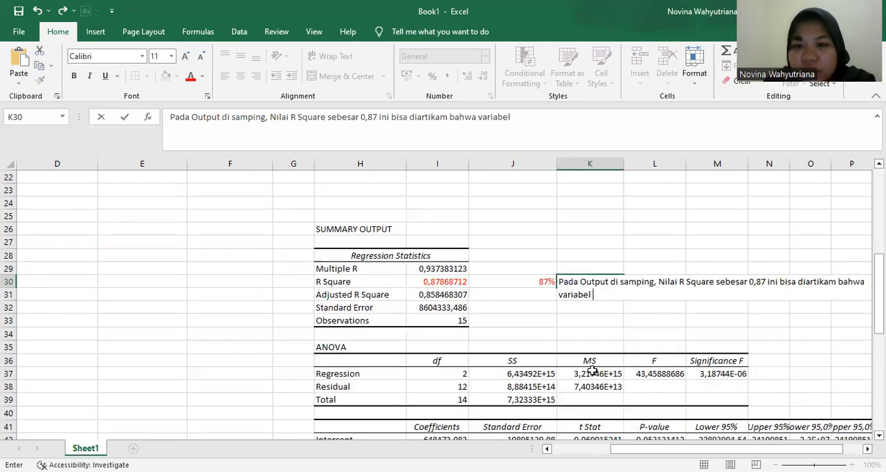
pyautogui.write('Juml')
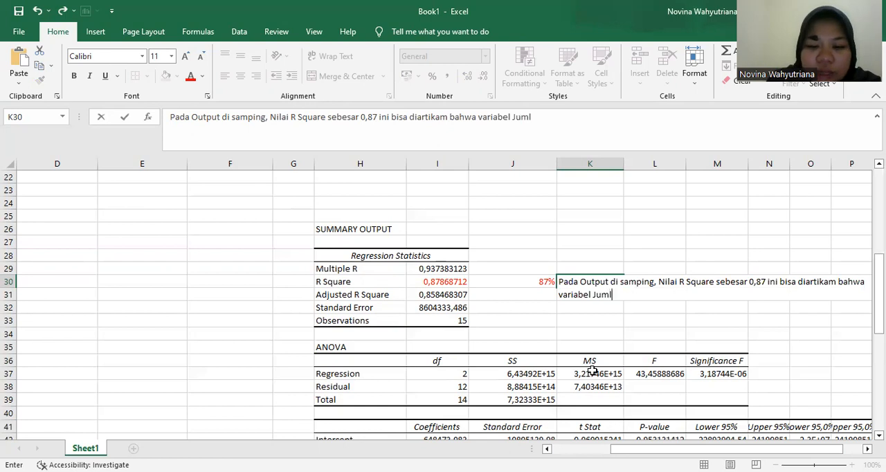
pyautogui.write('ah ')
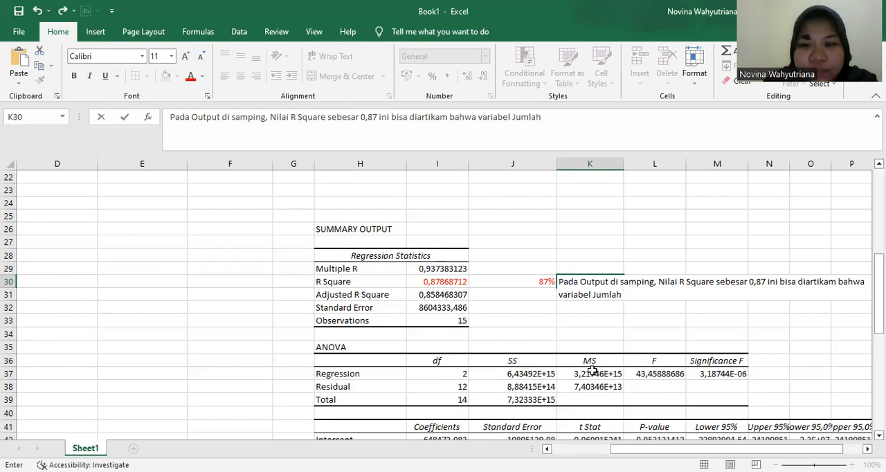
pyautogui.write('Penjua')
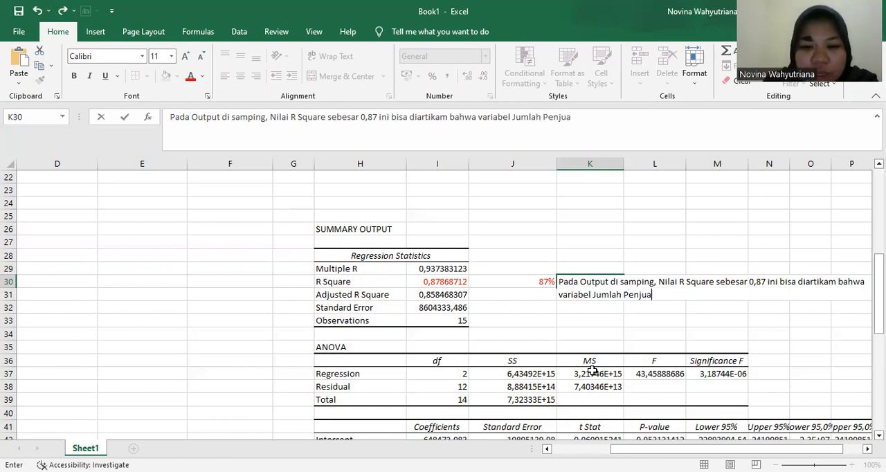
pyautogui.write('lan (X1) dan Variabel')
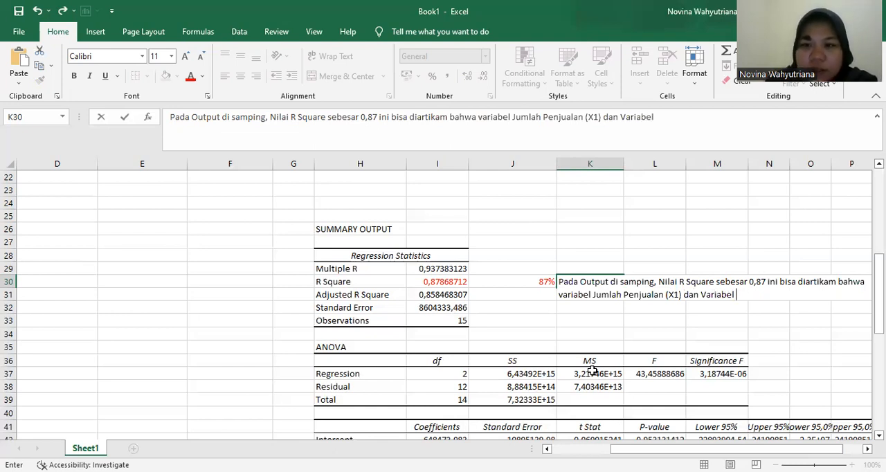
pyautogui.write(' Penge')
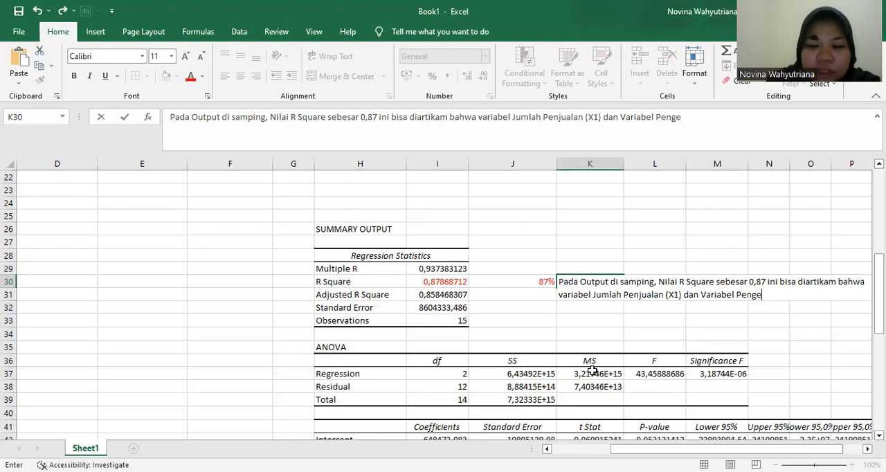
pyautogui.write('luaran Ik')
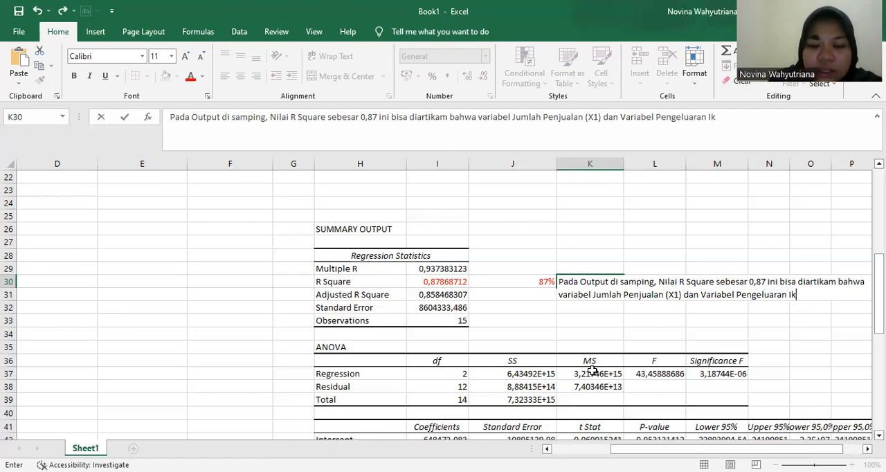
pyautogui.write('lan (X')
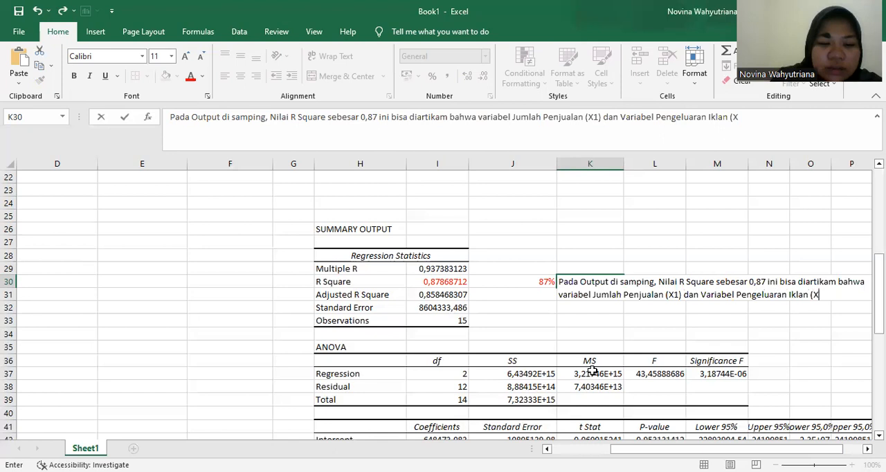
pyautogui.write('2) menentuka')
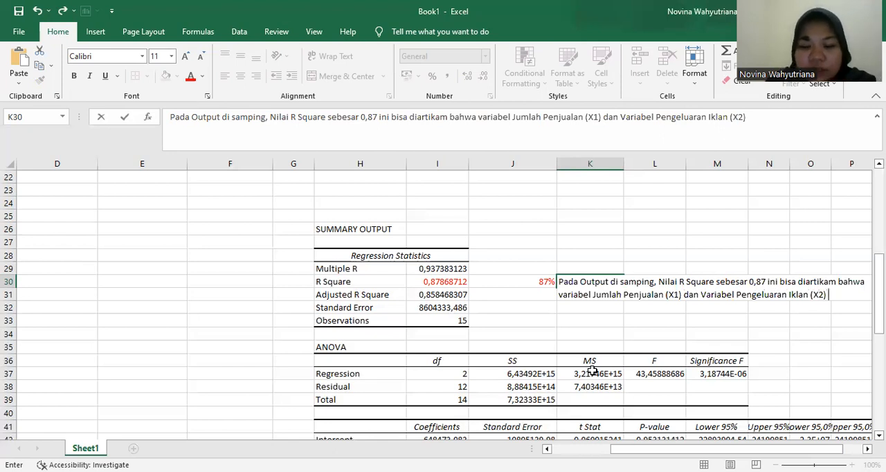
pyautogui.write('n besaran')
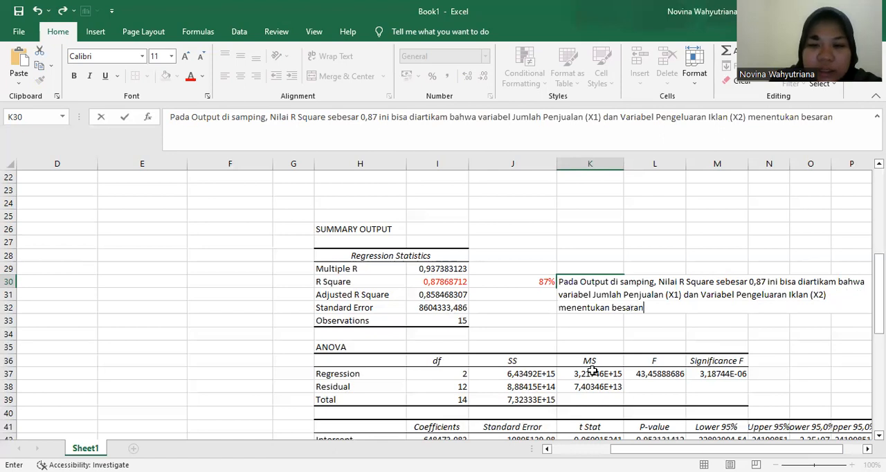
pyautogui.write(' penjualan')
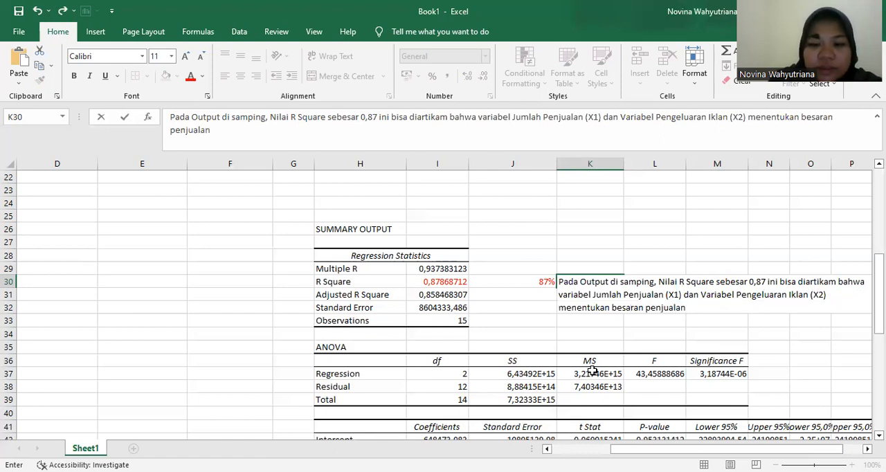
pyautogui.write(' produk')
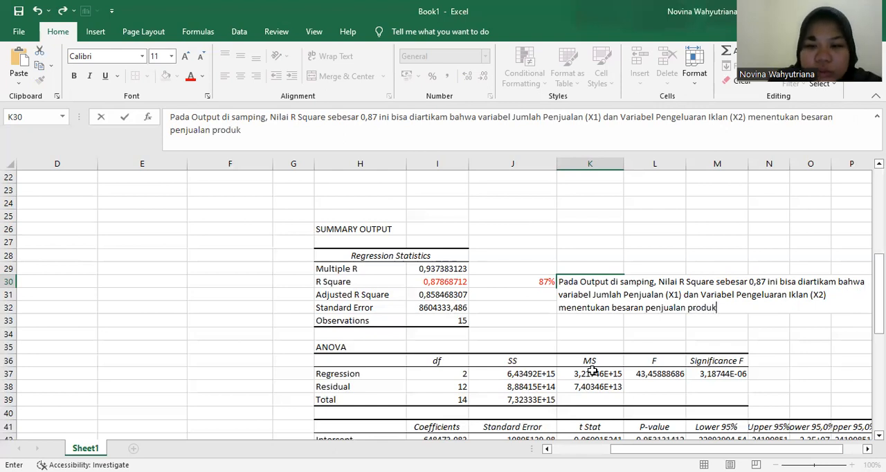
pyautogui.write(' sebez')
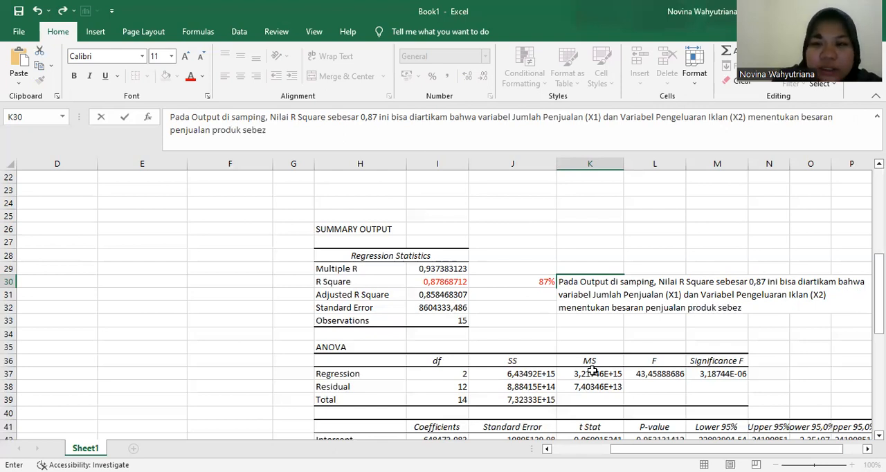
# - Add "sebesar 87%" to the K30 note
pyautogui.press('BackSpace')
pyautogui.write('sar')
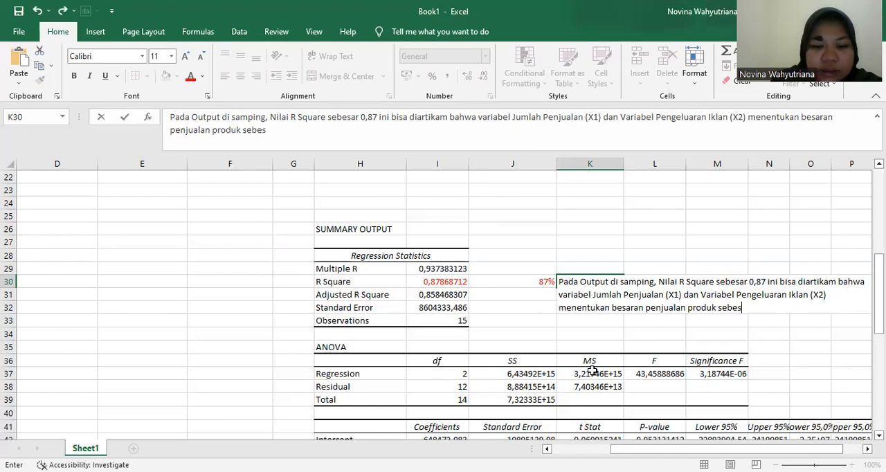
pyautogui.write(' 87')
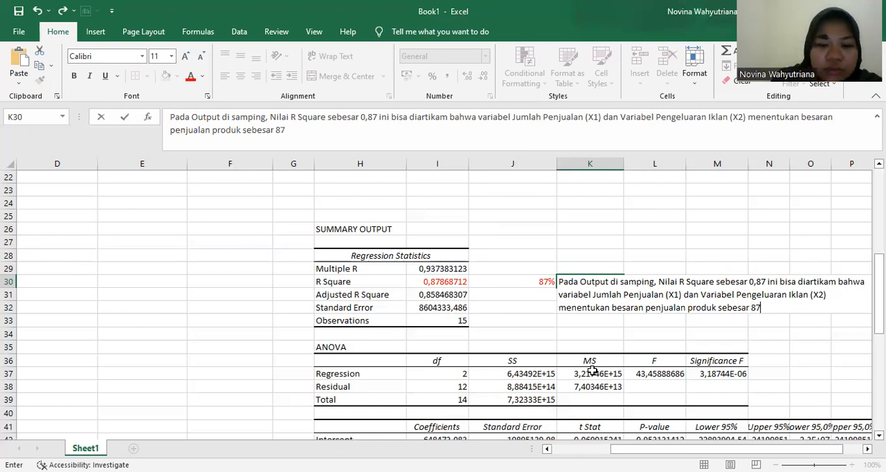
pyautogui.write('%')
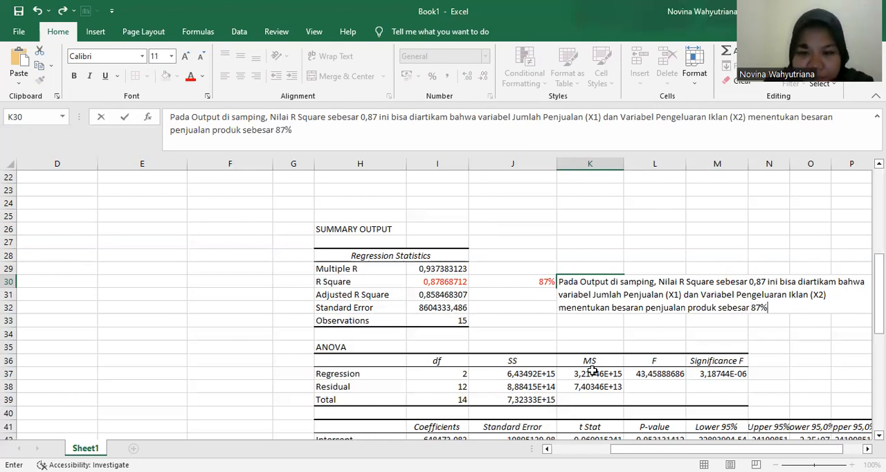
pyautogui.write(', dan sed')
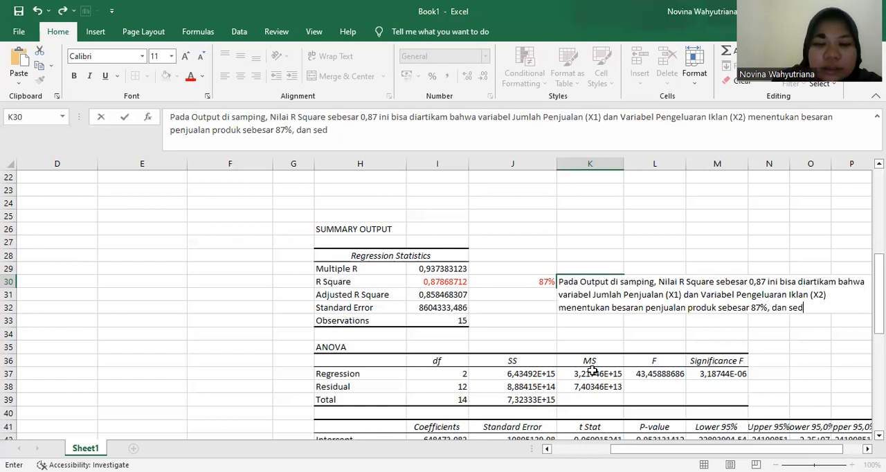
pyautogui.write('angkan 13')
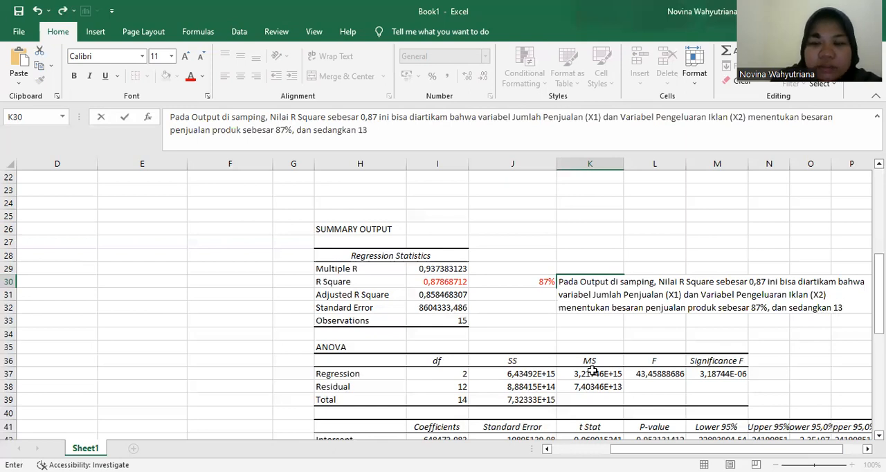
# - Continue the K30 note with ", dan sedangkan 13%"
pyautogui.write('%')
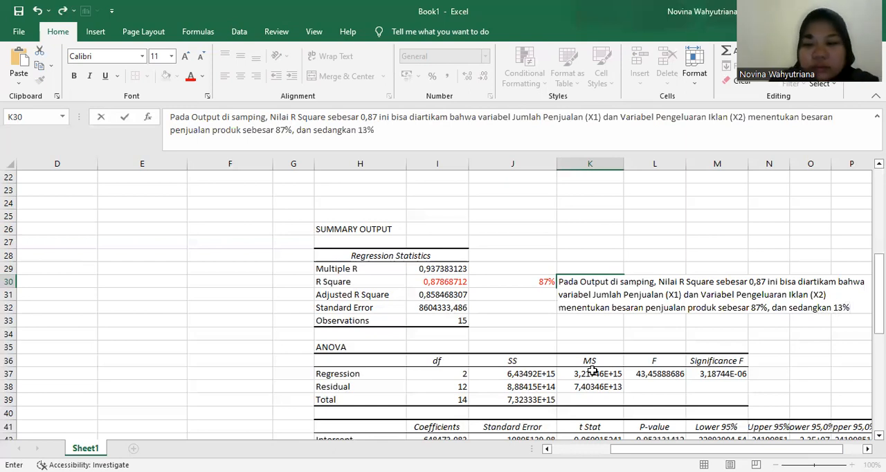
pyautogui.write(' lainnya ditentukan oleh variabel laon diluar model')
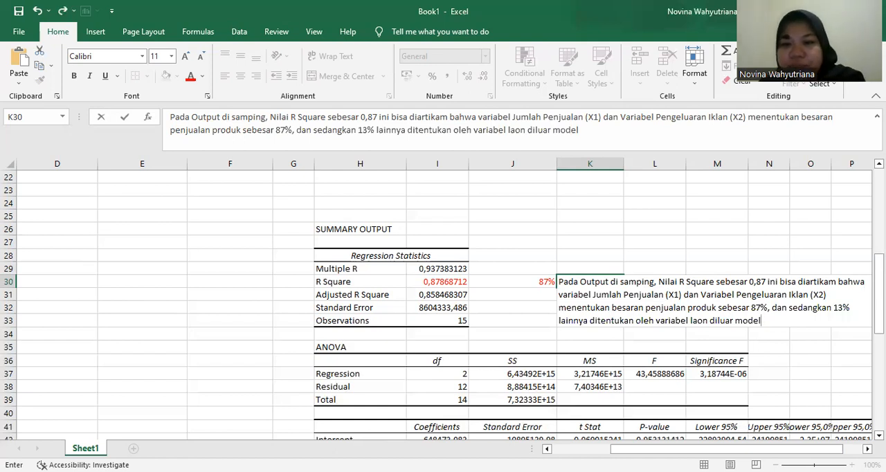
# - Finish the K30 note with "lainnya ditentukan oleh variabel laon diluar model" and commit the entry
pyautogui.click(667, 345)
pyautogui.scroll(-2, 665, 313)
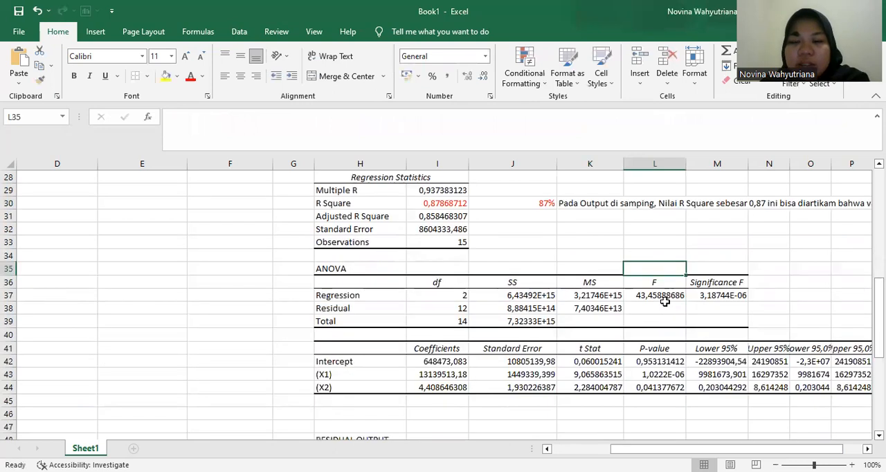
pyautogui.moveTo(601, 205); pyautogui.dragTo(681, 222)
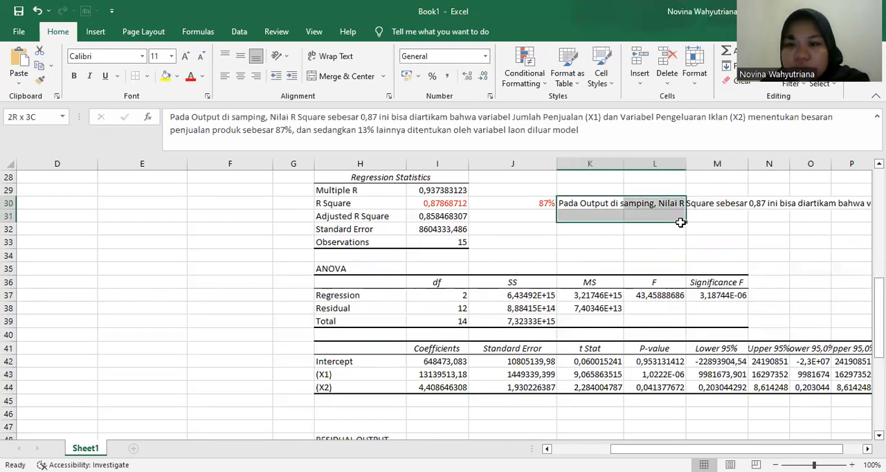
pyautogui.doubleClick(615, 202)
pyautogui.moveTo(611, 203); pyautogui.dragTo(654, 203)
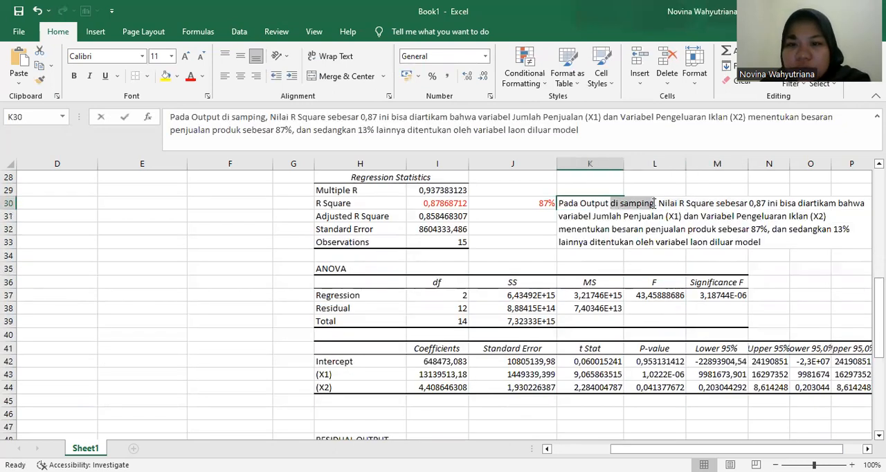
pyautogui.click(720, 267)
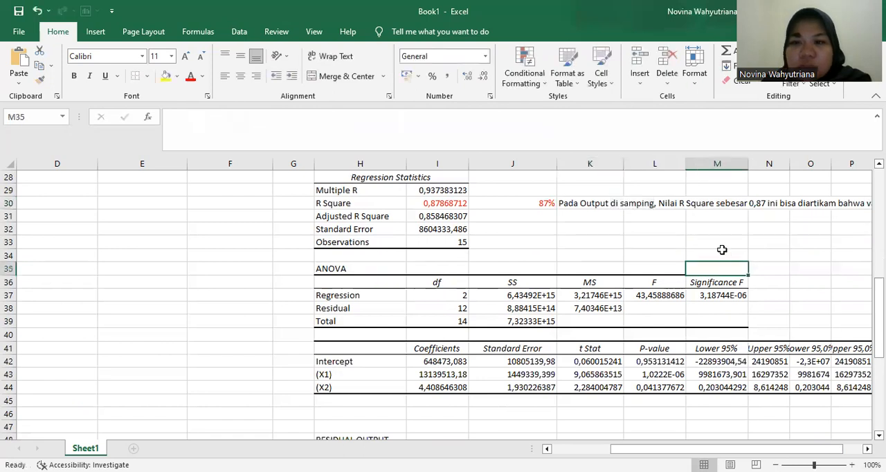
# - Try to merge and center the R Square note in K30 across the adjoining cells K30:L31
pyautogui.click(605, 206)
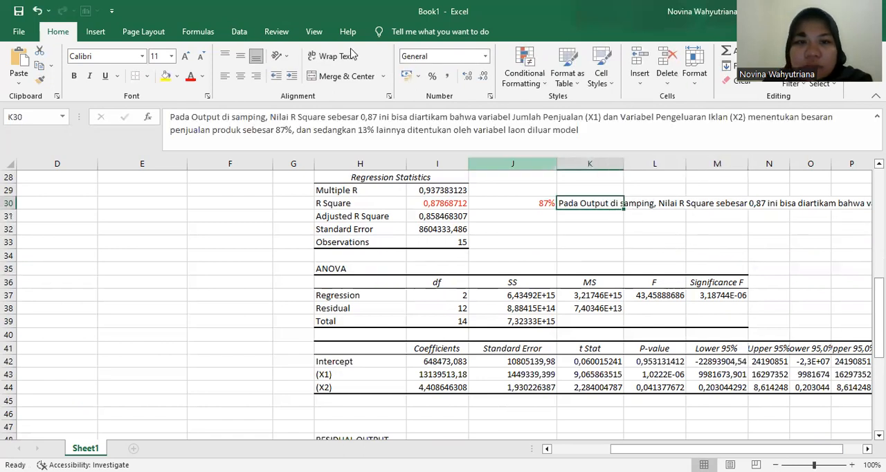
pyautogui.click(337, 76)
pyautogui.moveTo(604, 202); pyautogui.dragTo(641, 209)
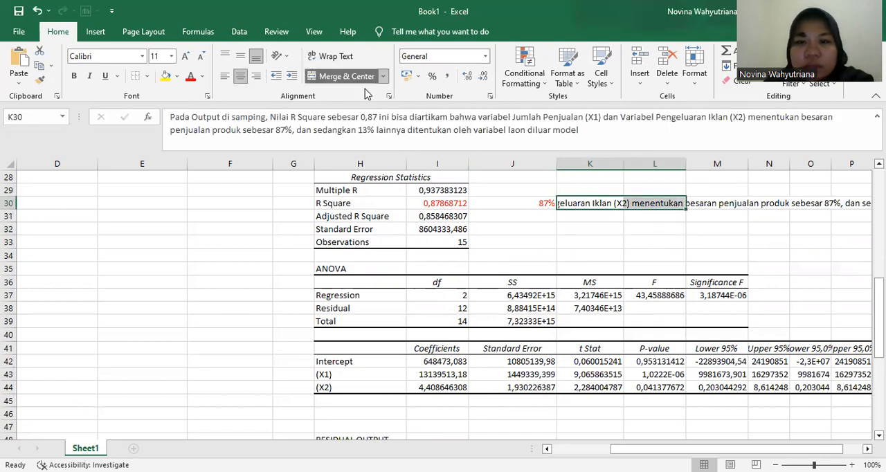
pyautogui.click(346, 77)
pyautogui.moveTo(588, 200); pyautogui.dragTo(606, 216)
pyautogui.click(330, 79)
pyautogui.click(330, 79)
pyautogui.click(330, 79)
pyautogui.click(330, 80)
pyautogui.click(330, 80)
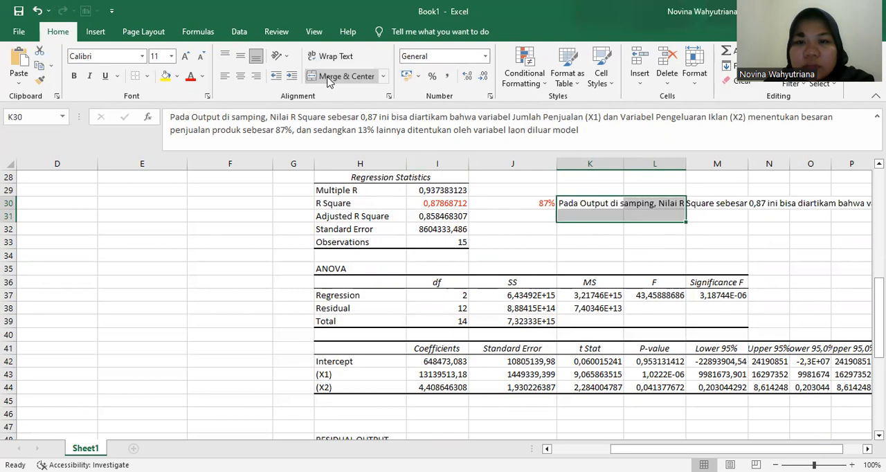
pyautogui.click(634, 268)
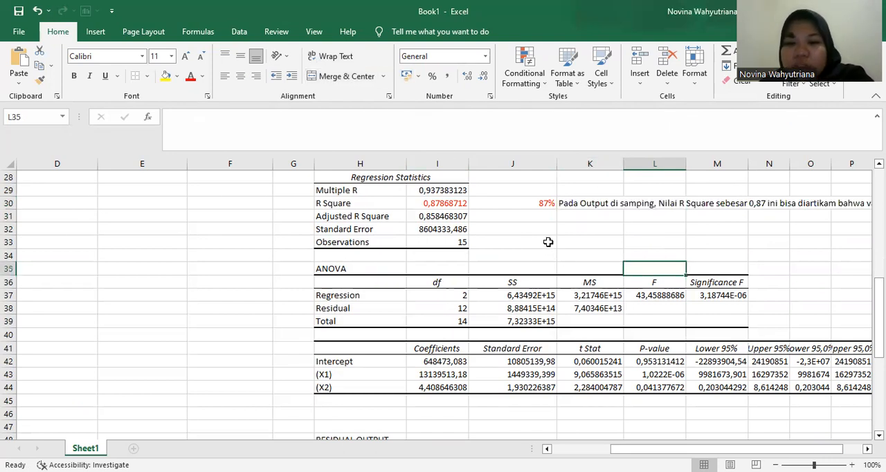
# - Enter "< 0,005" in N37 beside the Significance F value of the ANOVA table
pyautogui.scroll(-1, 489, 270)
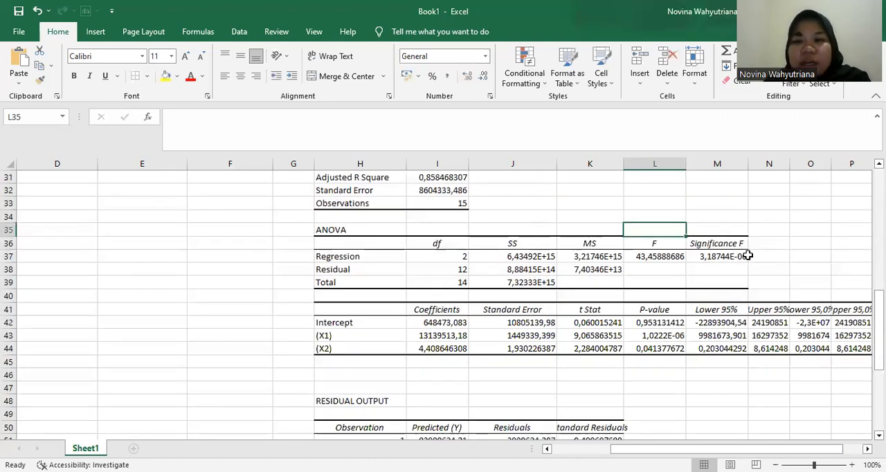
pyautogui.click(721, 256)
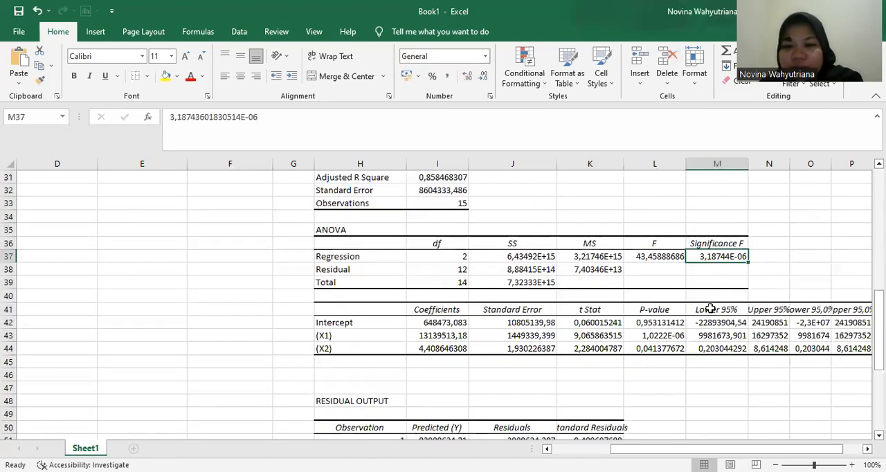
pyautogui.click(766, 257)
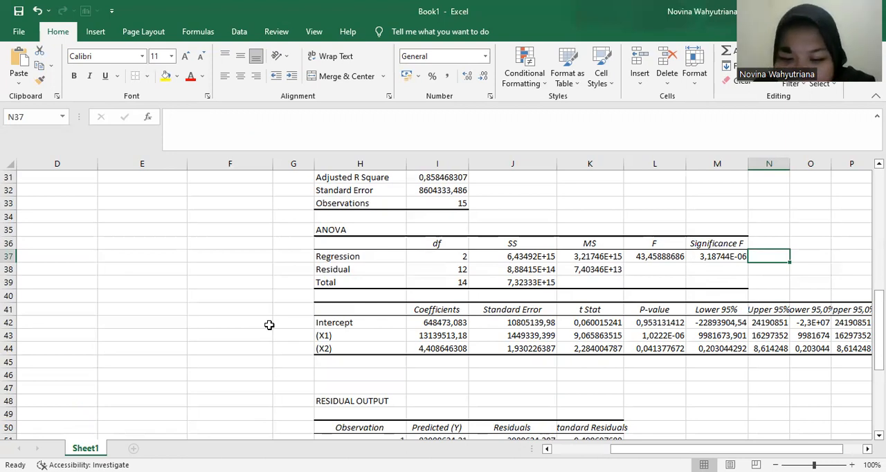
pyautogui.write('< 0')
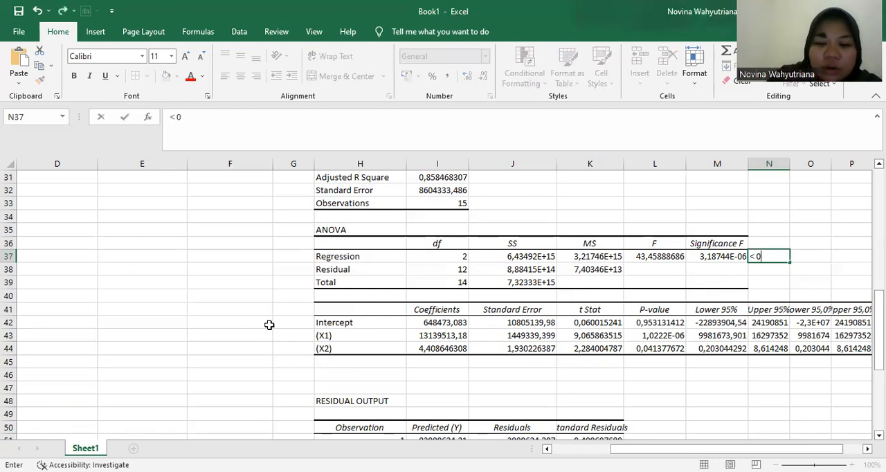
pyautogui.write(',005')
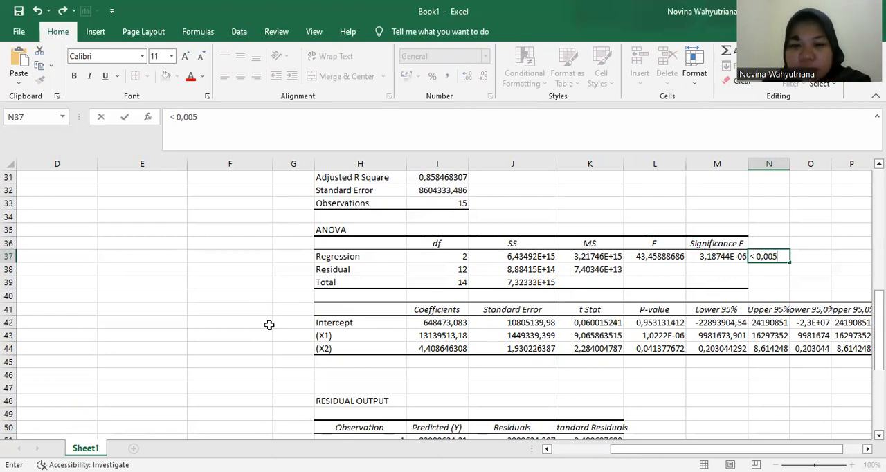
pyautogui.press('Tab')
pyautogui.press('Tab')
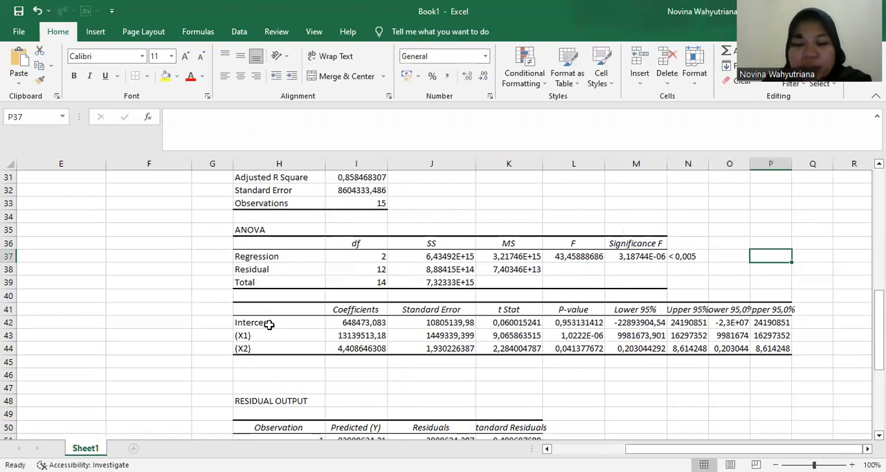
# - Start an F-test note in P37 with "Uji F ini bertujuan untuk mecari apakah variabel independen"
pyautogui.write('Uji F')
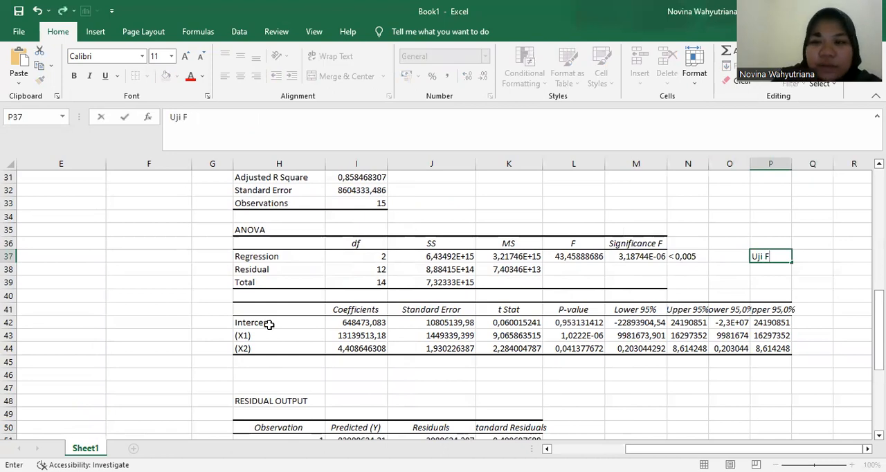
pyautogui.write(' i')
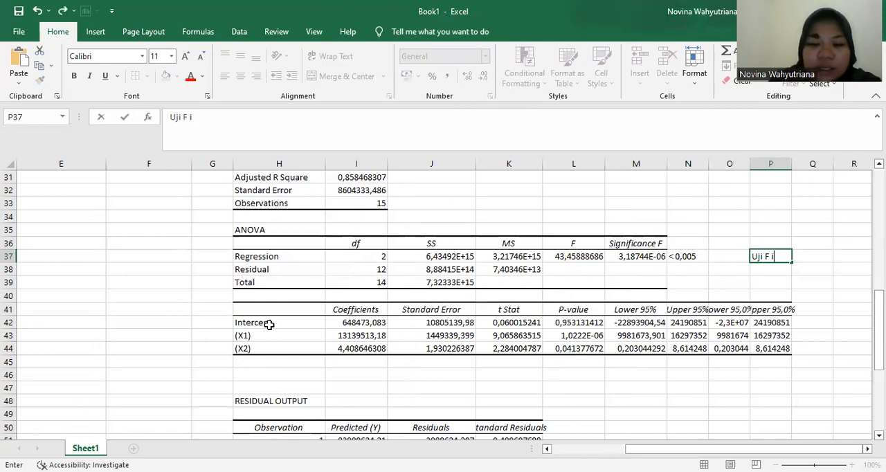
pyautogui.write('ni bertujuam')
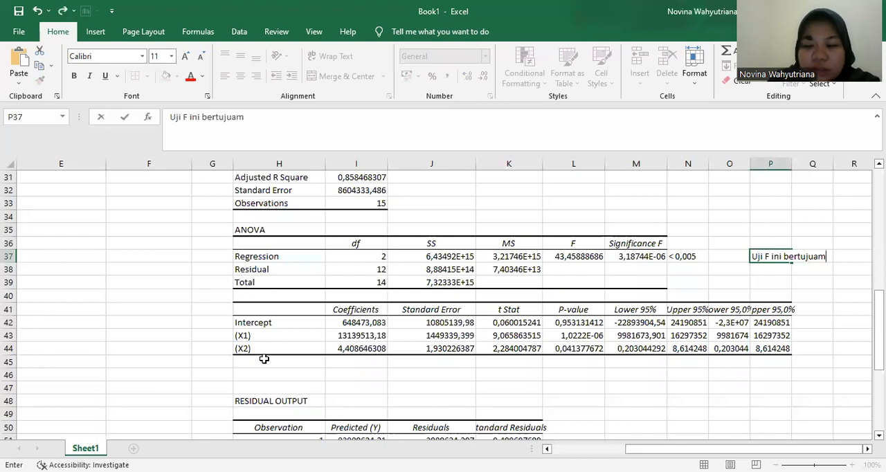
pyautogui.press('BackSpace')
pyautogui.write('n untuk mec')
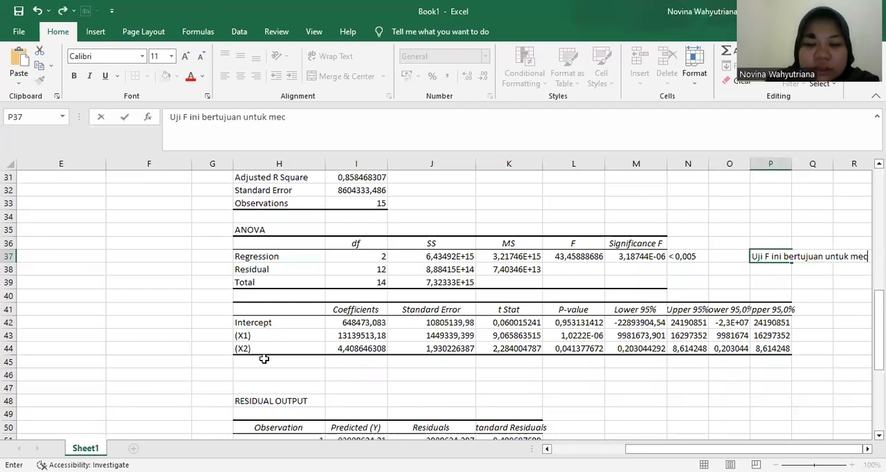
pyautogui.write('ari apa')
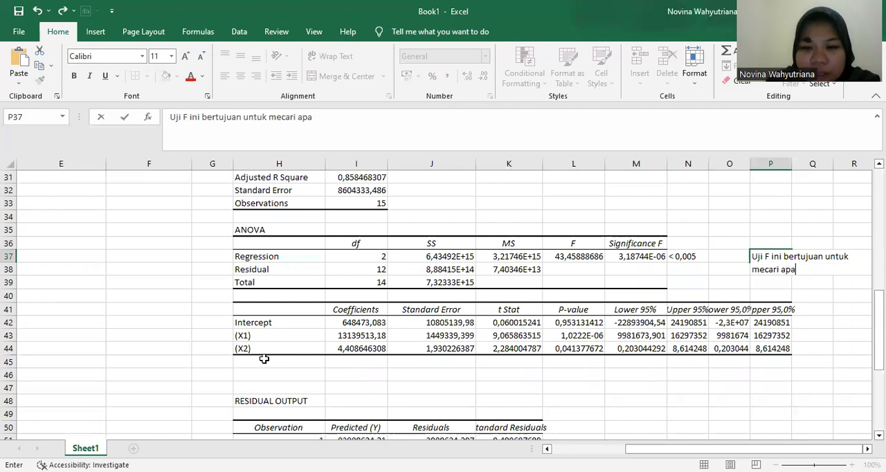
pyautogui.write('kah vari')
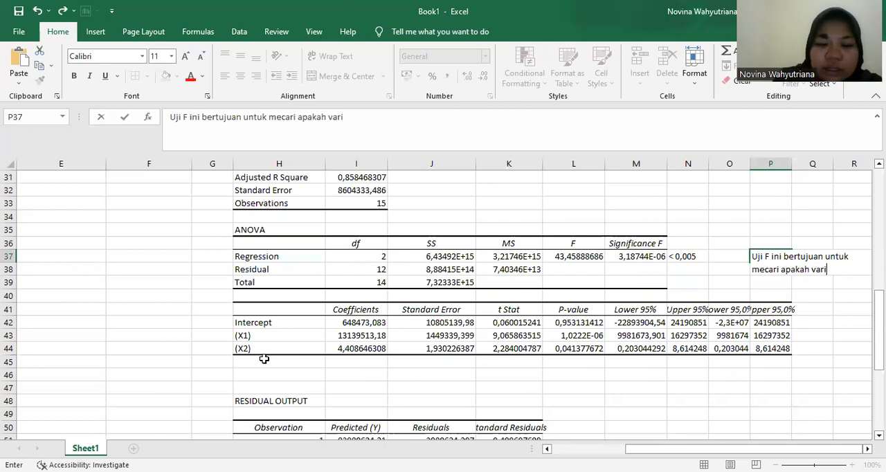
pyautogui.write('abel independ')
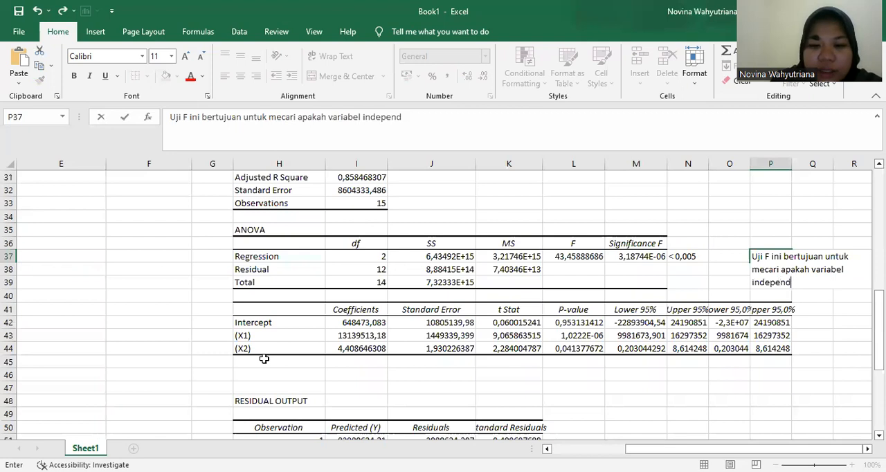
pyautogui.write('en secara bersama sama')
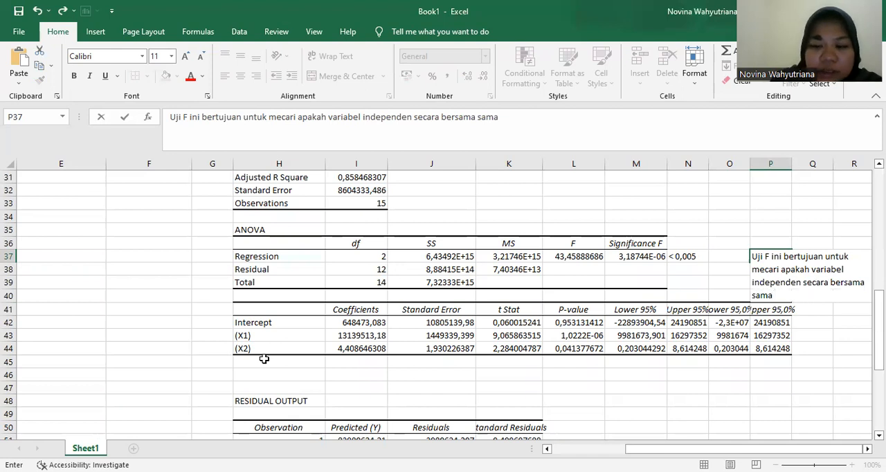
# - Continue the P37 note with "secara bersama sama atau stimultan mempengaruhi variabel dependen"
pyautogui.write('tau stimultan mempe')
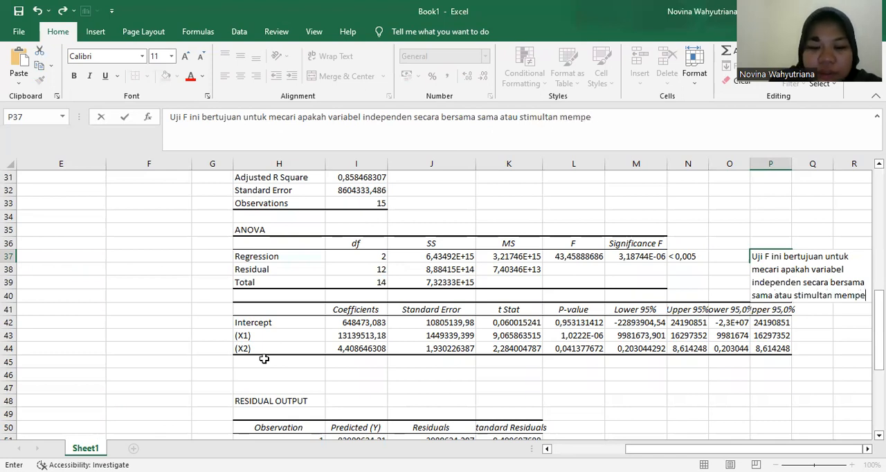
pyautogui.write('ngaruhi')
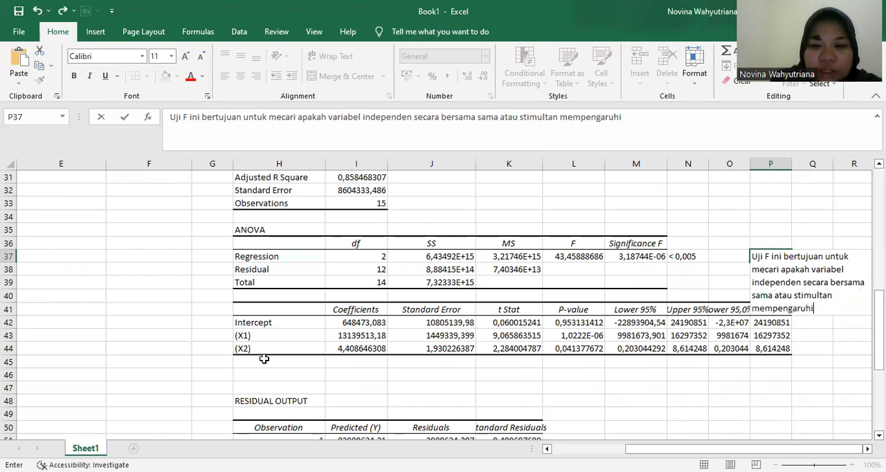
pyautogui.write(' variabel ')
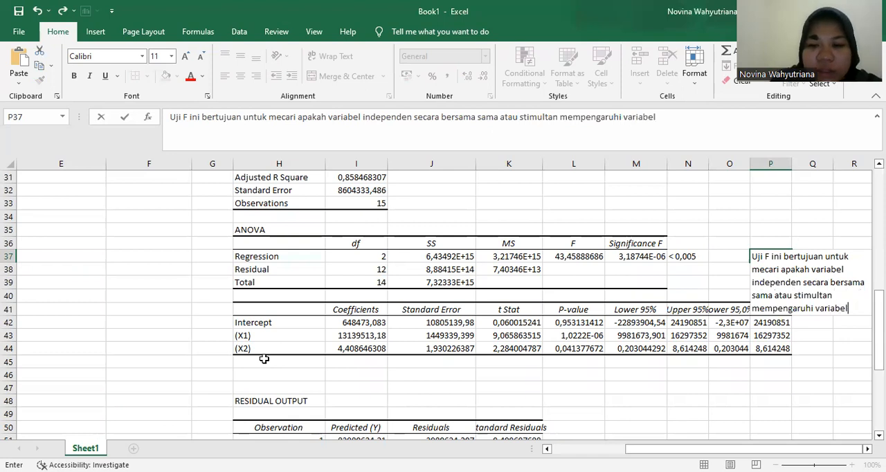
pyautogui.write('dependen')
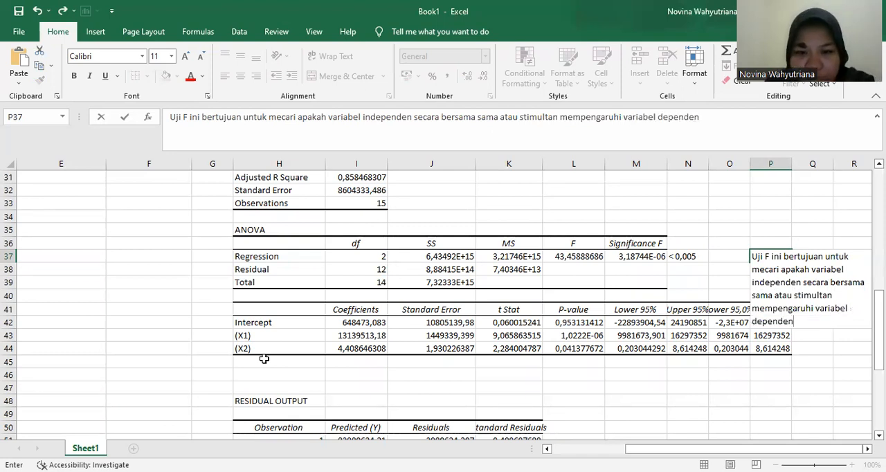
pyautogui.write('. tingk')
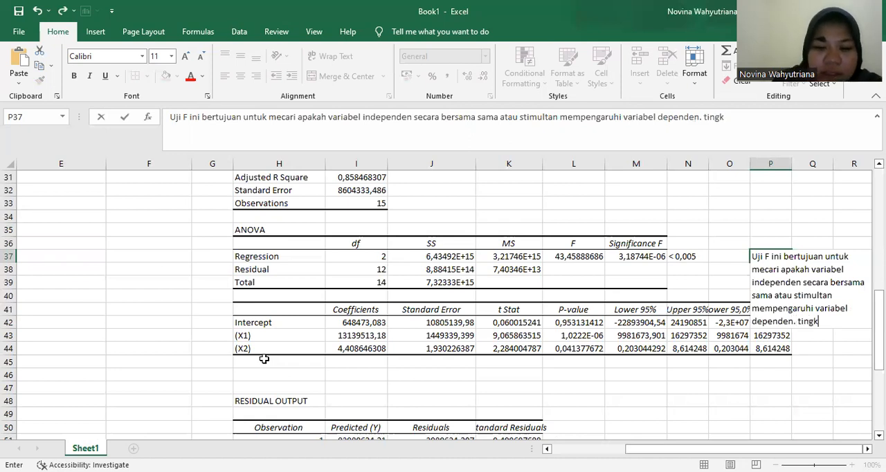
pyautogui.write('atan yang di')
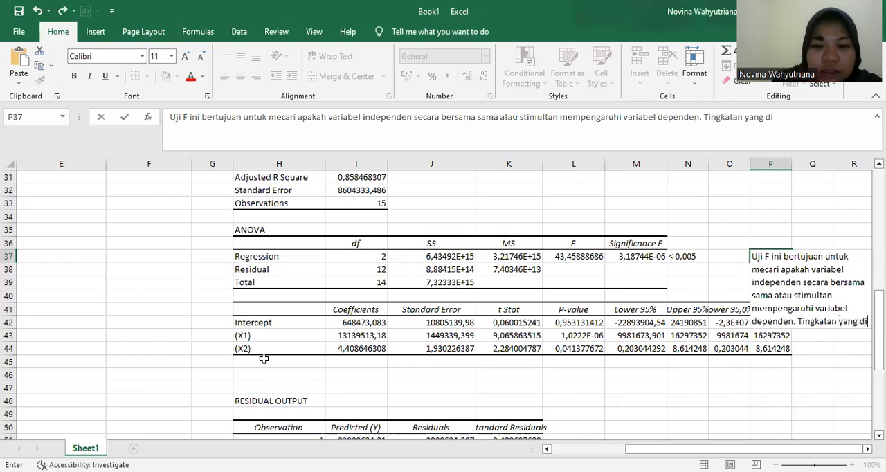
pyautogui.write('gunakan ad')
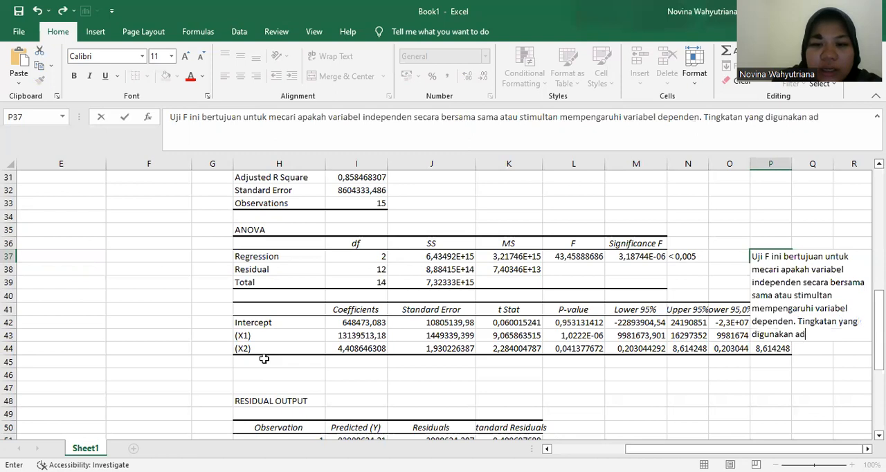
pyautogui.write('alah sebesa')
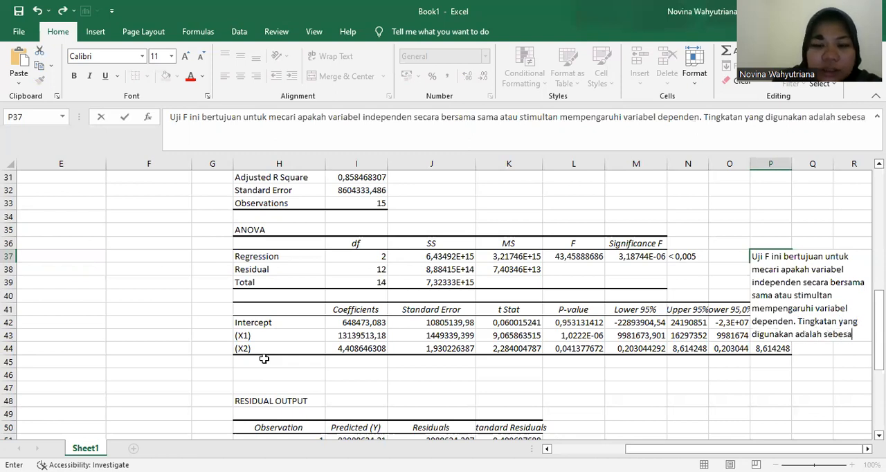
pyautogui.write('r 0')
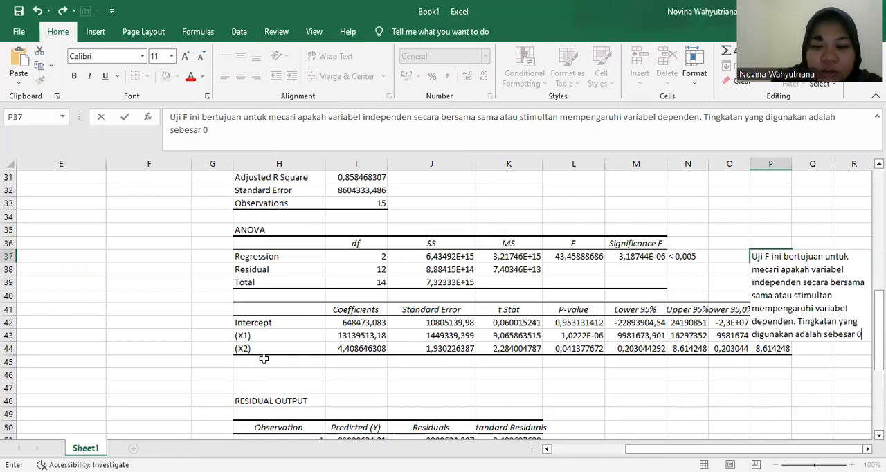
pyautogui.write(',5 atau 5')
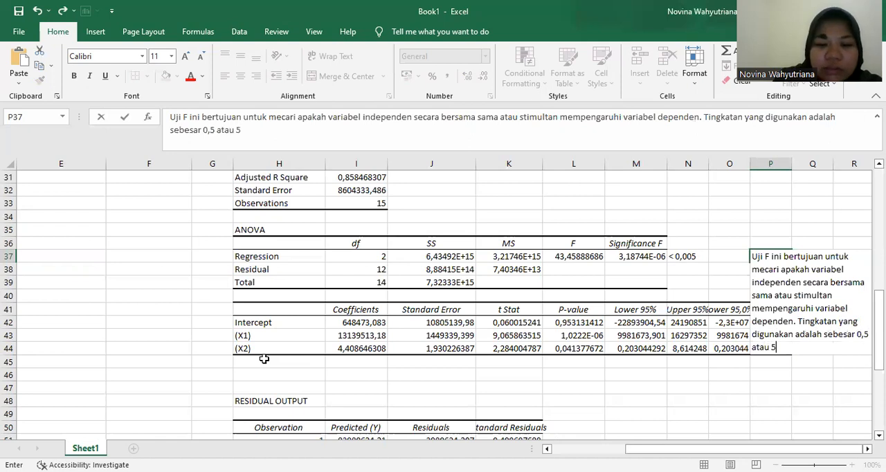
pyautogui.write('%. Jika ni')
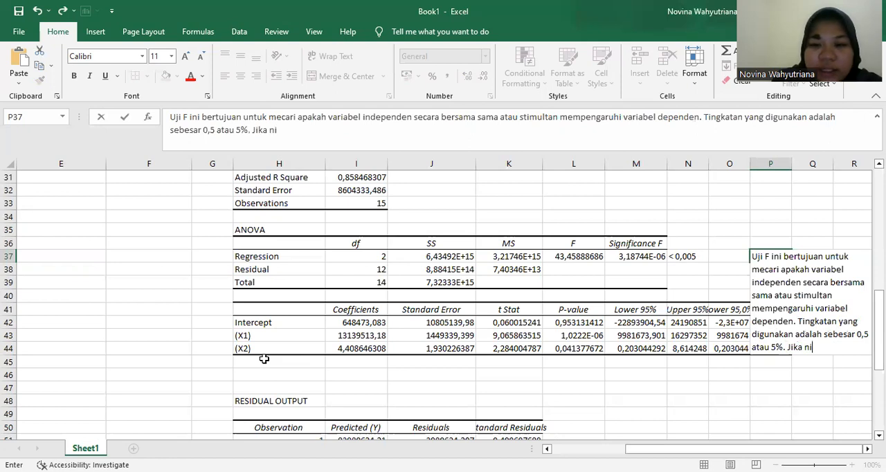
pyautogui.write('lai signi')
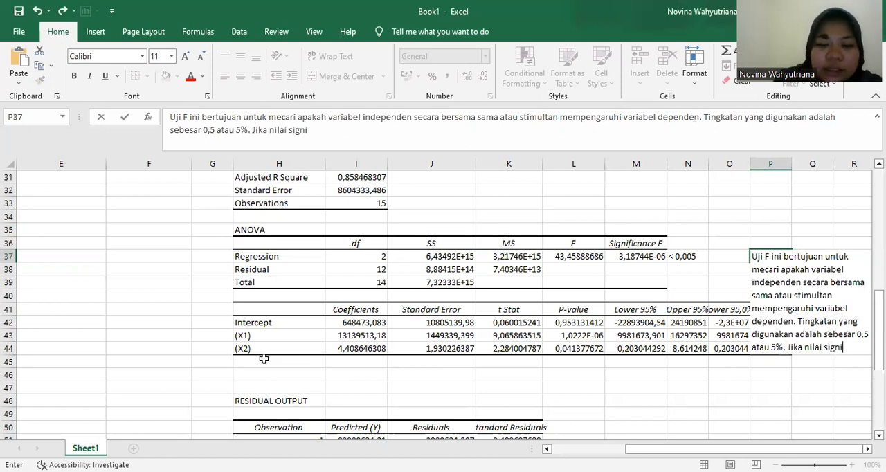
pyautogui.write('fikan F')
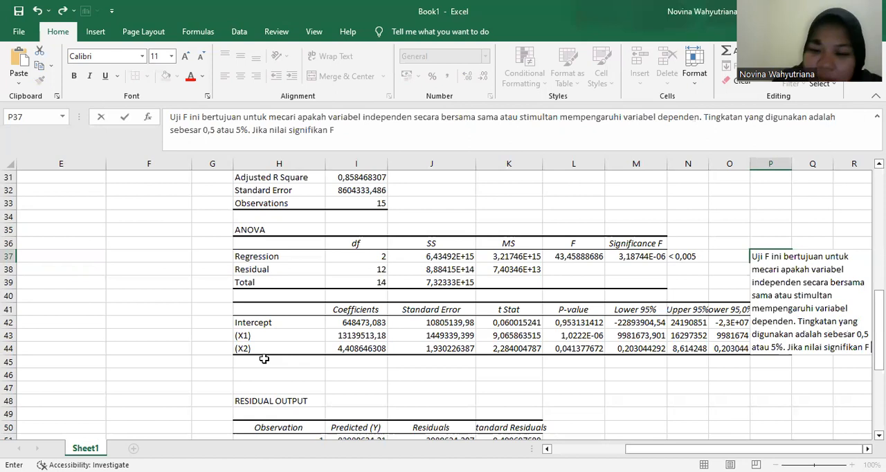
# - Continue the P37 note with the decision condition ". Jika nilai signifikan F < 0,05"
pyautogui.write('< 0,0')
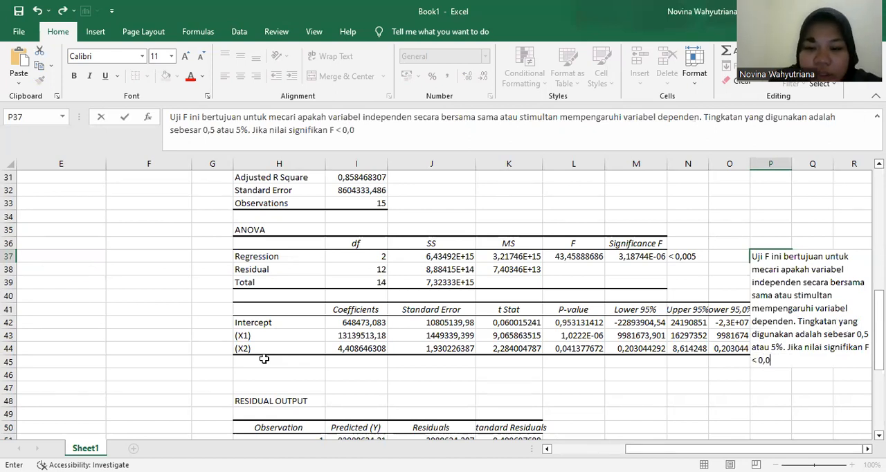
pyautogui.write('5')
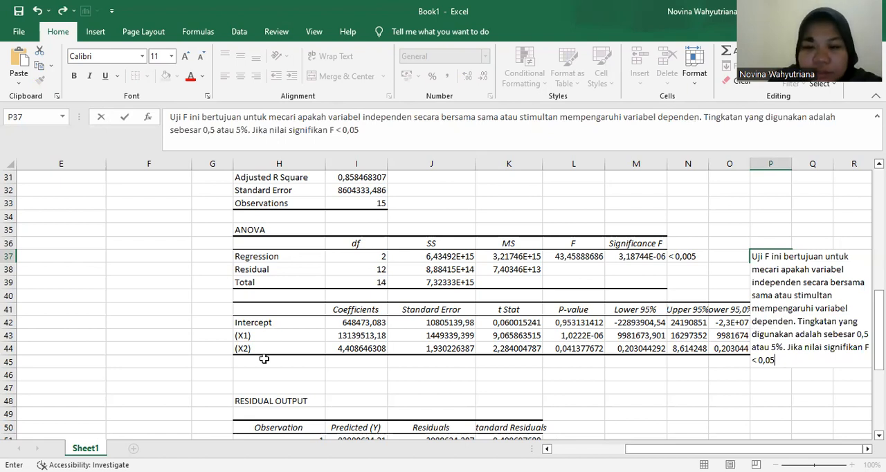
pyautogui.write(' makan')
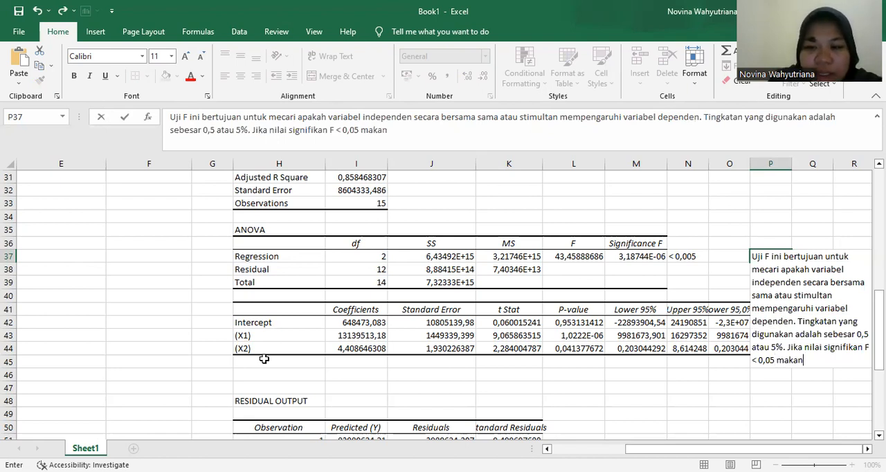
pyautogui.write(' dalam model i')
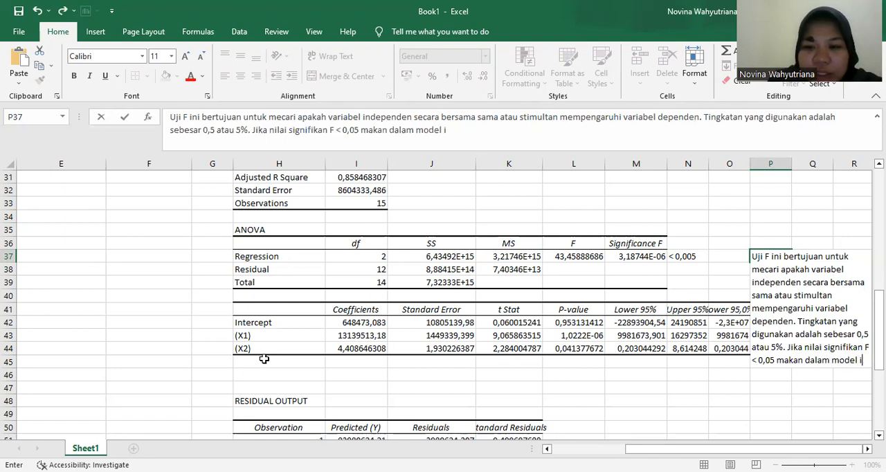
pyautogui.write('ni dapat ')
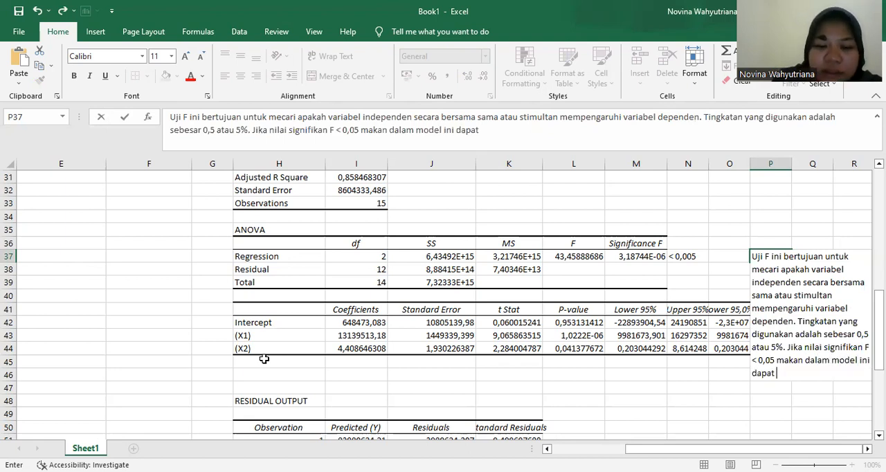
pyautogui.write('diartikam')
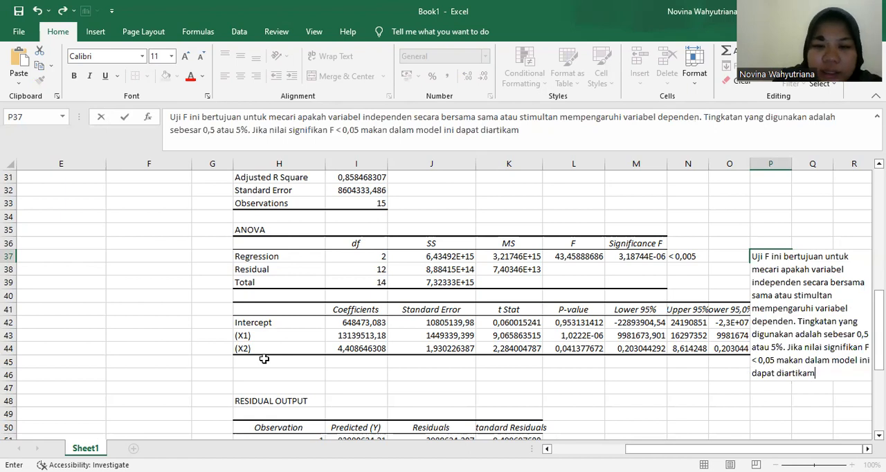
# - Extend the P37 note with "makan dalam model ini dapat diartikan bahwa variabel independent"
pyautogui.press('BackSpace')
pyautogui.write('n b')
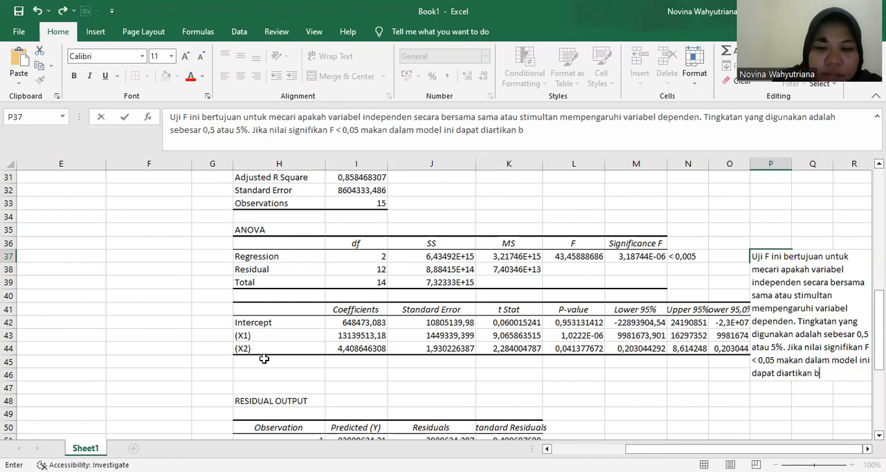
pyautogui.write('ahwa variab')
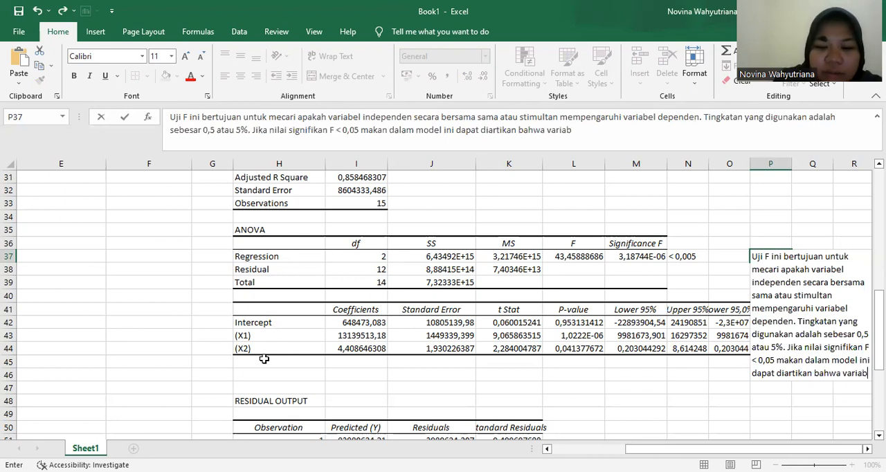
pyautogui.write('el independen')
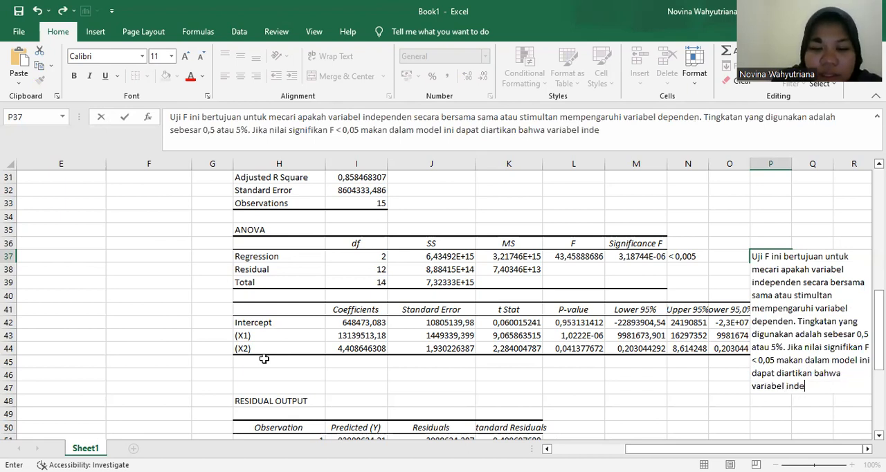
pyautogui.write('t')
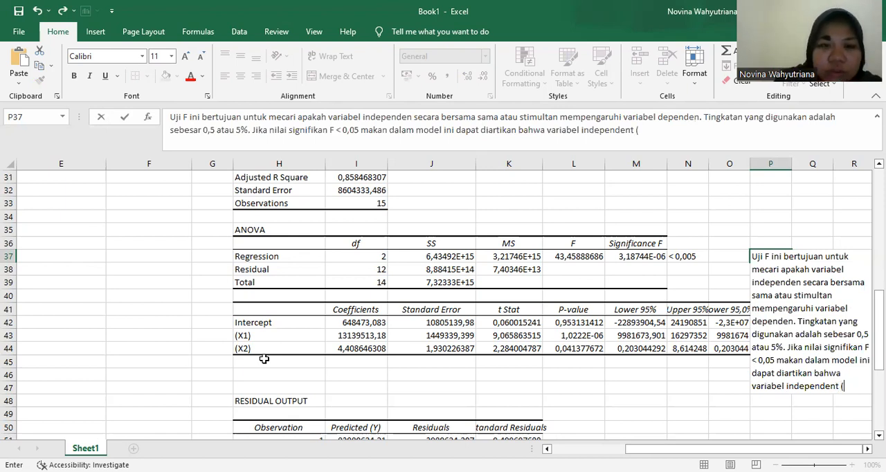
pyautogui.write(' (')
# - Extend the P37 note with the first independent variable in parentheses: "(Jumlah Penjualan (X1)"
pyautogui.scroll(1, 303, 313)
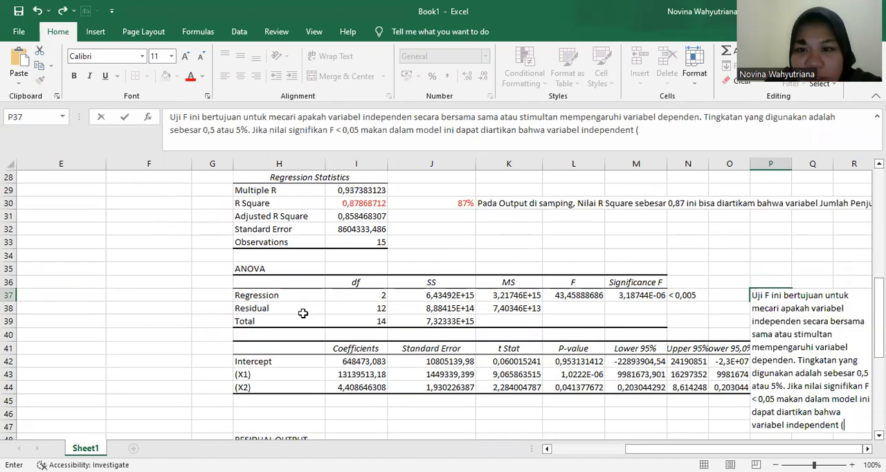
pyautogui.scroll(2, 302, 313)
pyautogui.scroll(-1, 318, 174)
pyautogui.scroll(2, 319, 175)
pyautogui.scroll(-2, 317, 248)
pyautogui.scroll(-1, 317, 248)
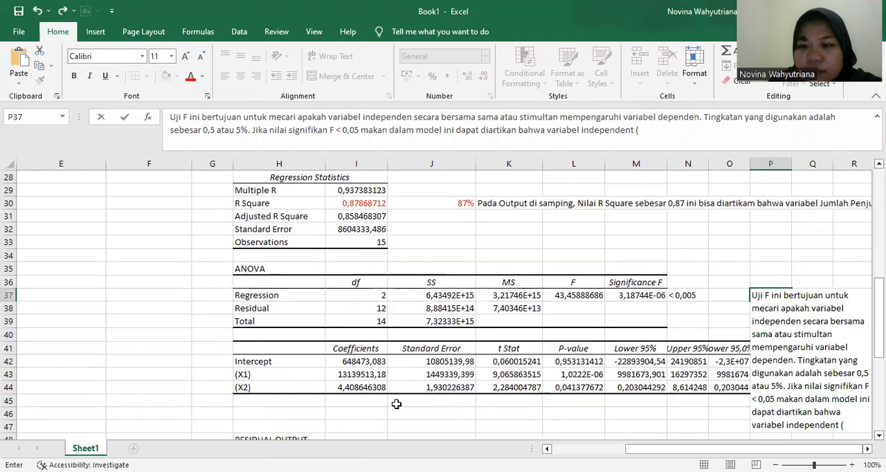
pyautogui.write('Jumla')
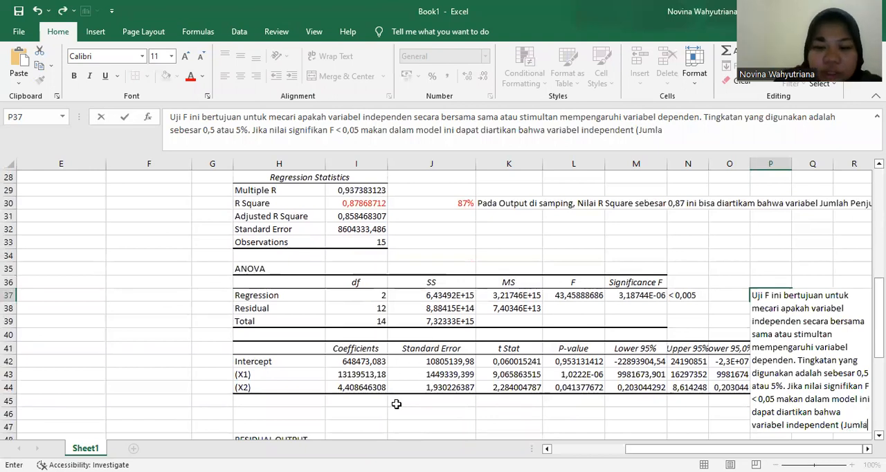
pyautogui.write('h Pn')
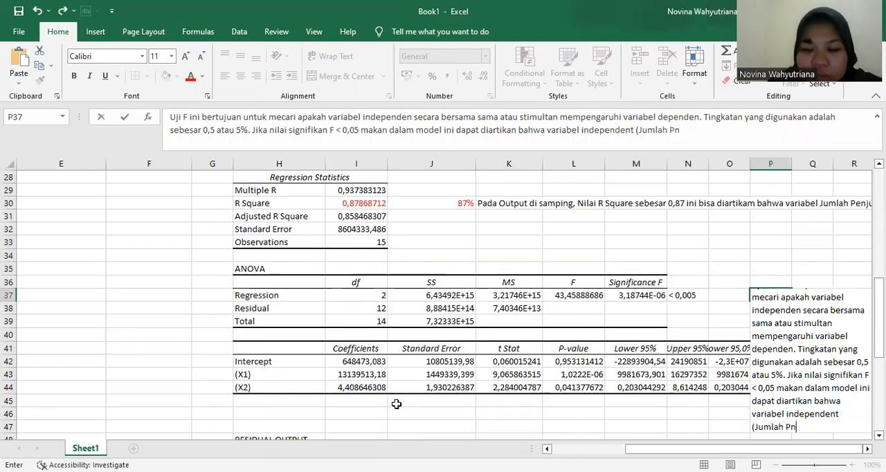
pyautogui.press('BackSpace')
pyautogui.write('enjualan')
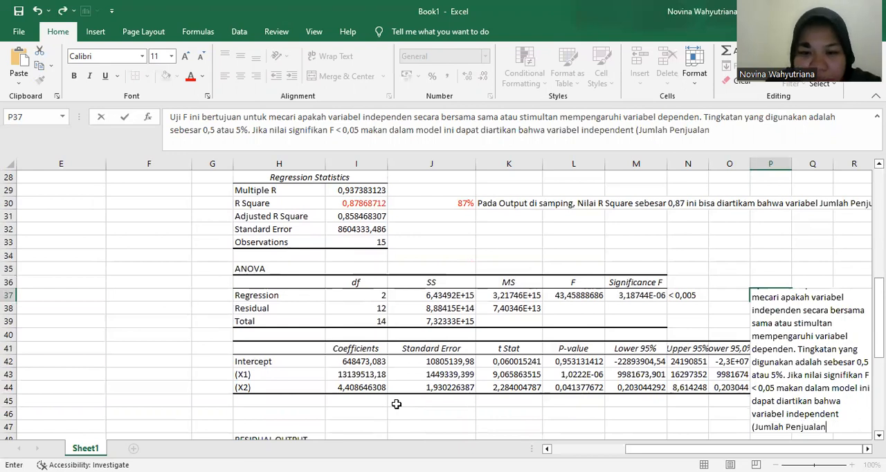
pyautogui.write(' (X')
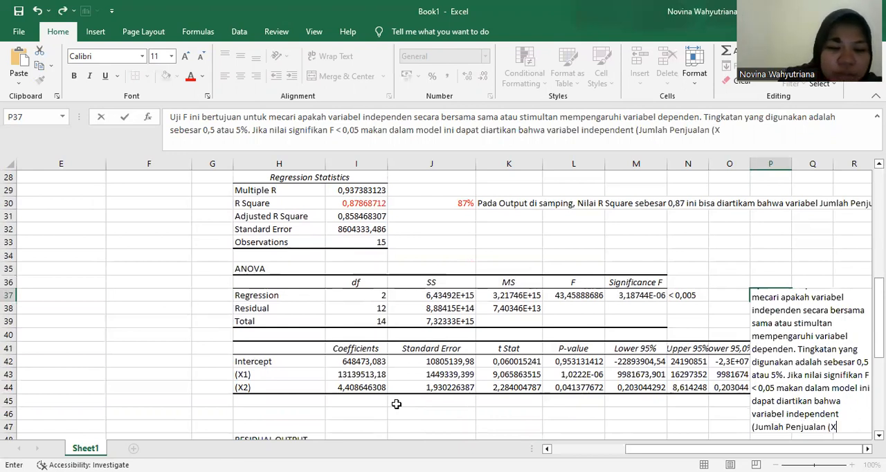
pyautogui.write('1) dan Pen')
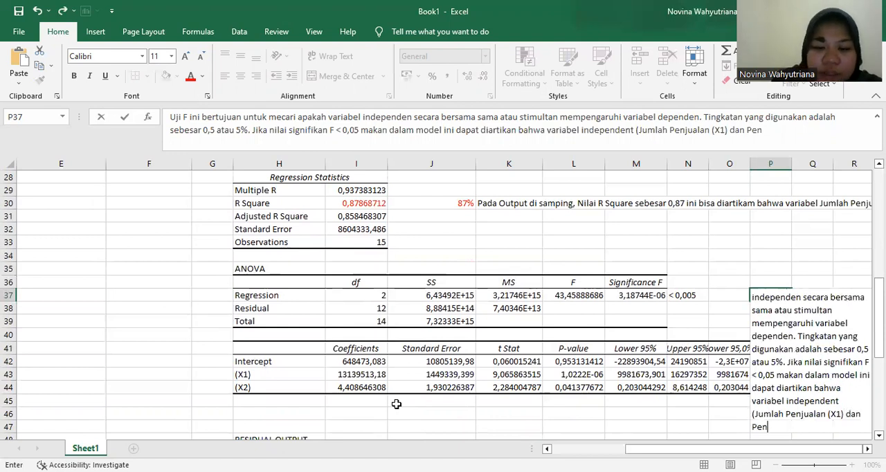
pyautogui.write('geluaran IKl')
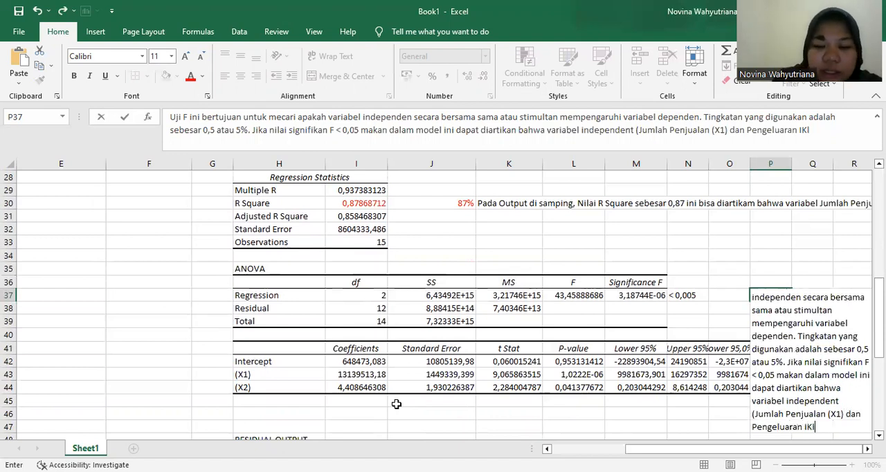
pyautogui.write('an (x2)')
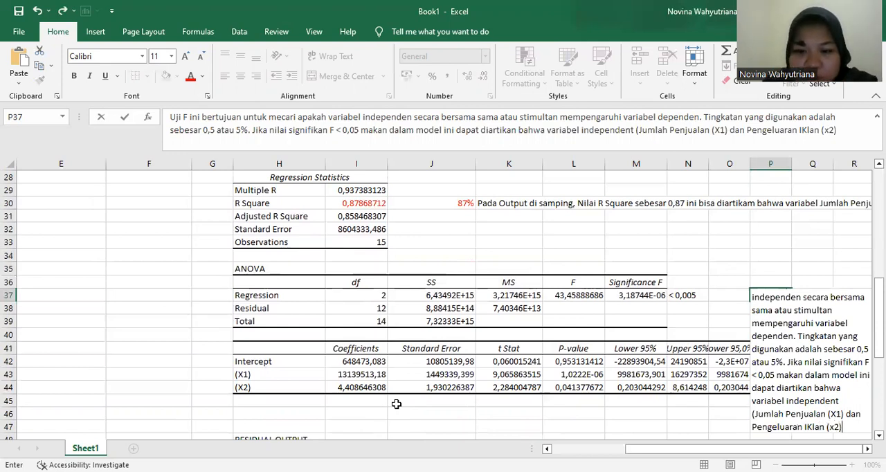
pyautogui.write(' secara sm')
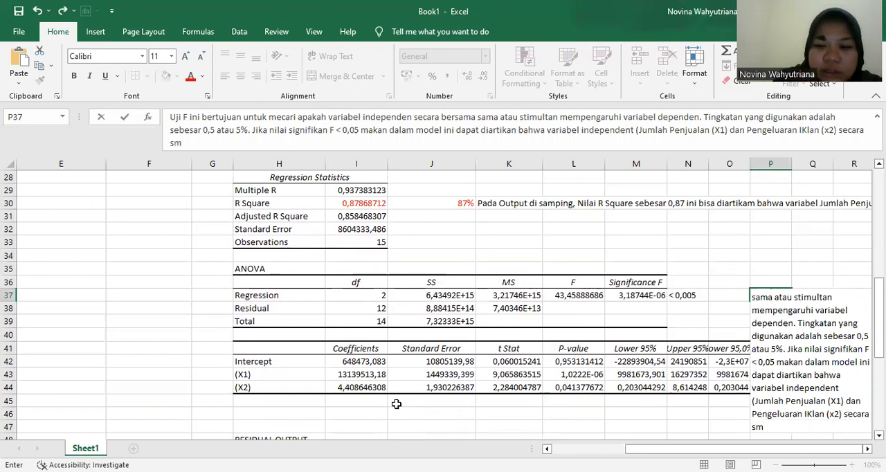
pyautogui.write('imultan')
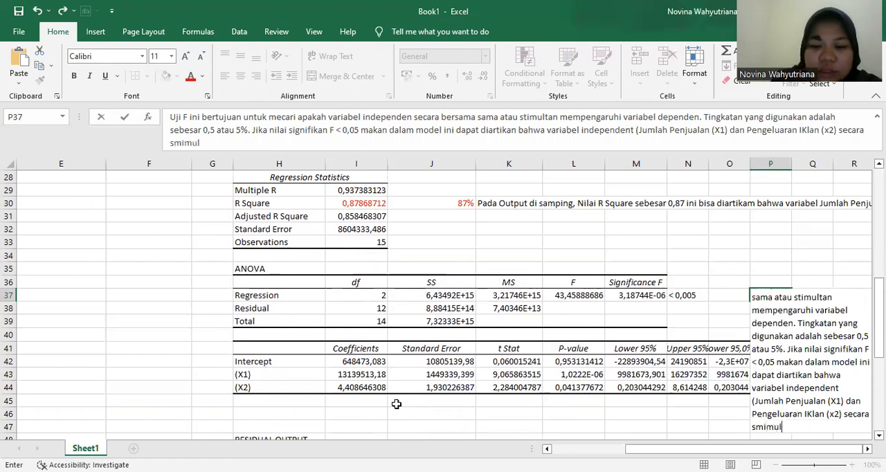
pyautogui.write(' mempengaruhi')
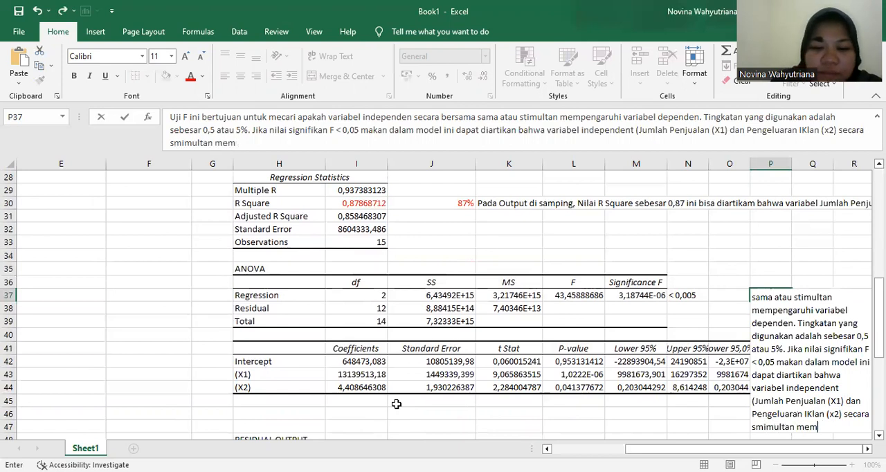
pyautogui.write(' variabe')
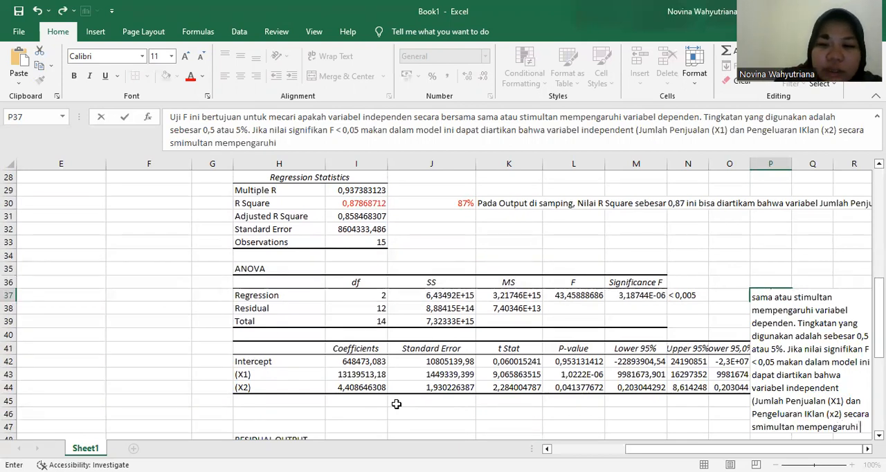
pyautogui.write('l independen')
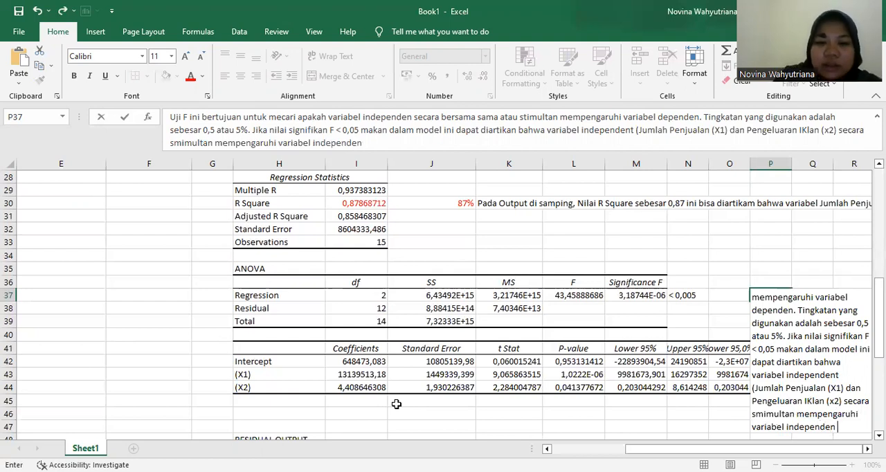
# - Finish the P37 note with "penjualan per bulan (Y)" and commit the entry
pyautogui.scroll(9, 305, 254)
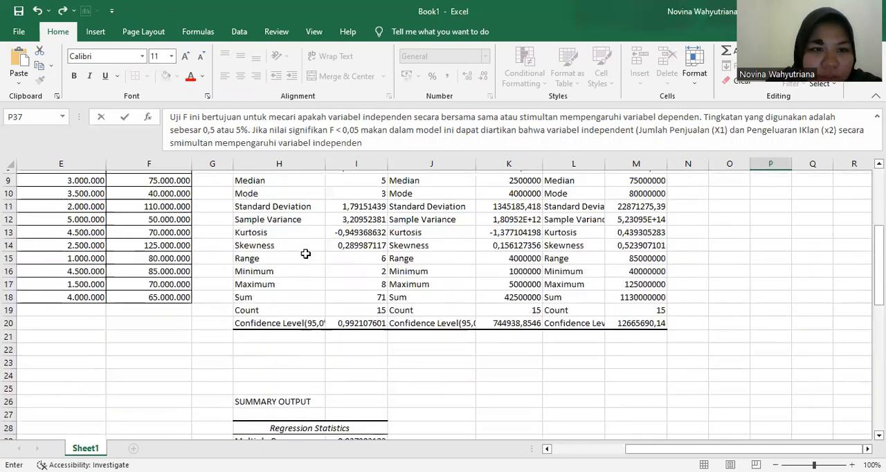
pyautogui.scroll(-10, 305, 254)
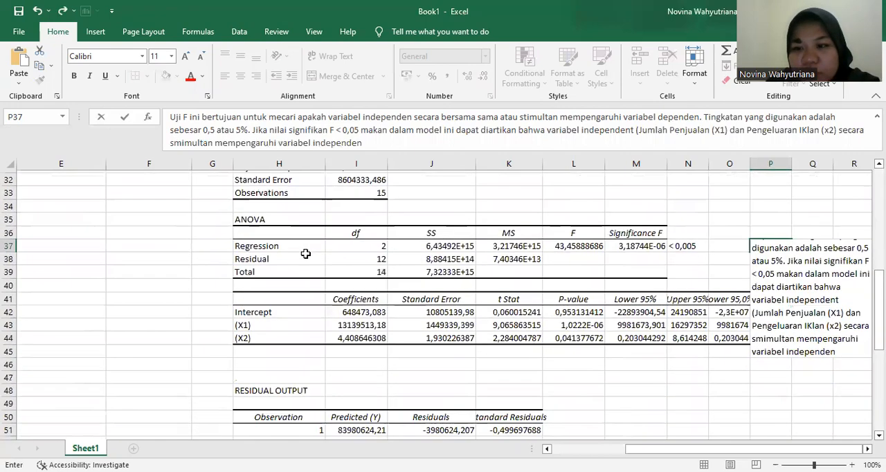
pyautogui.write('penjua')
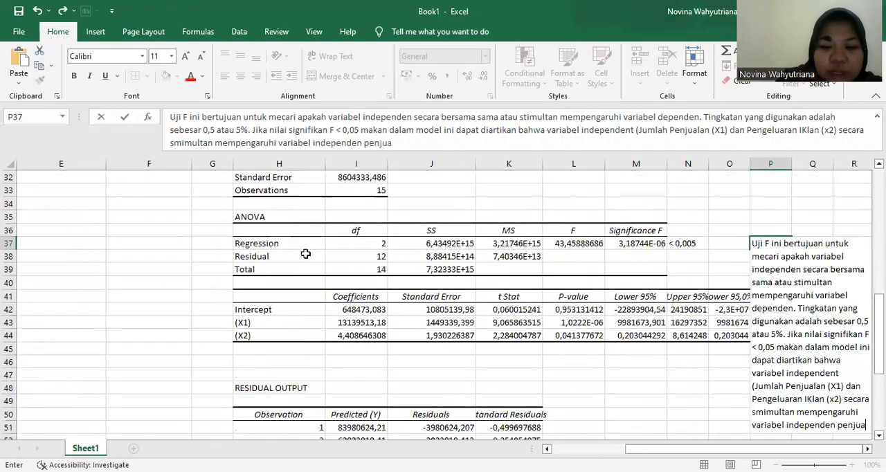
pyautogui.write('lan per bulan ')
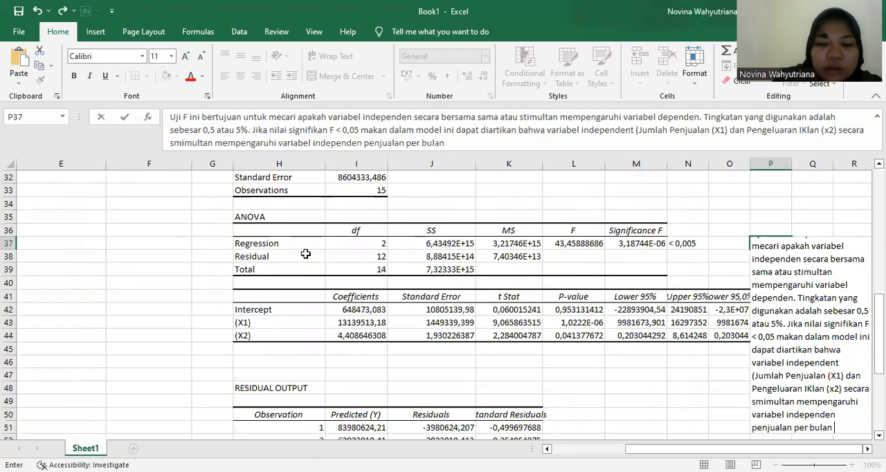
pyautogui.write('(Y)')
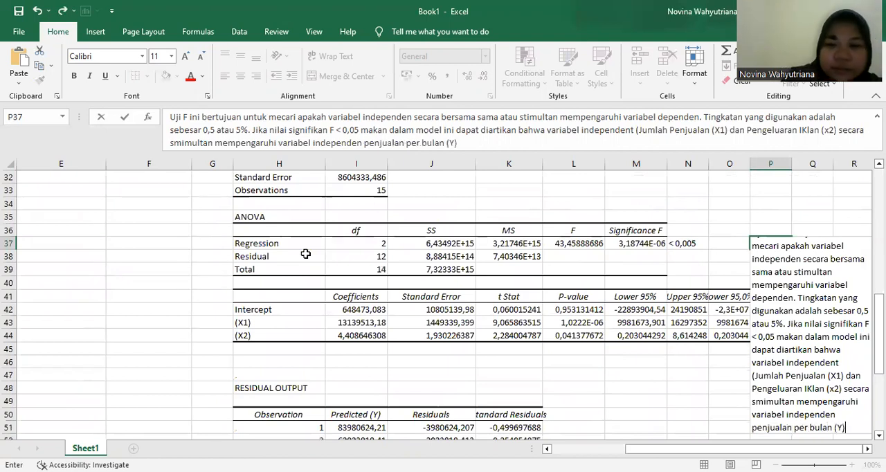
pyautogui.press('Return')
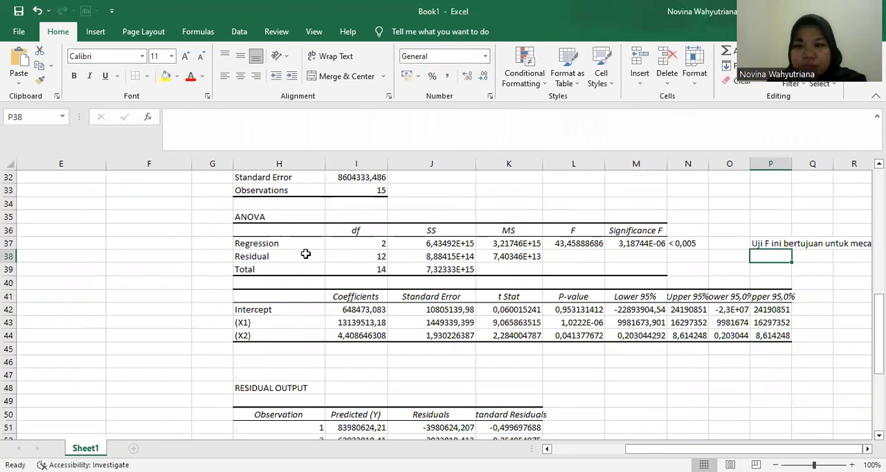
# - Color the Significance F value and its "< 0,005" comparison in M37:N37 red
pyautogui.click(643, 244)
pyautogui.moveTo(643, 244); pyautogui.dragTo(679, 244)
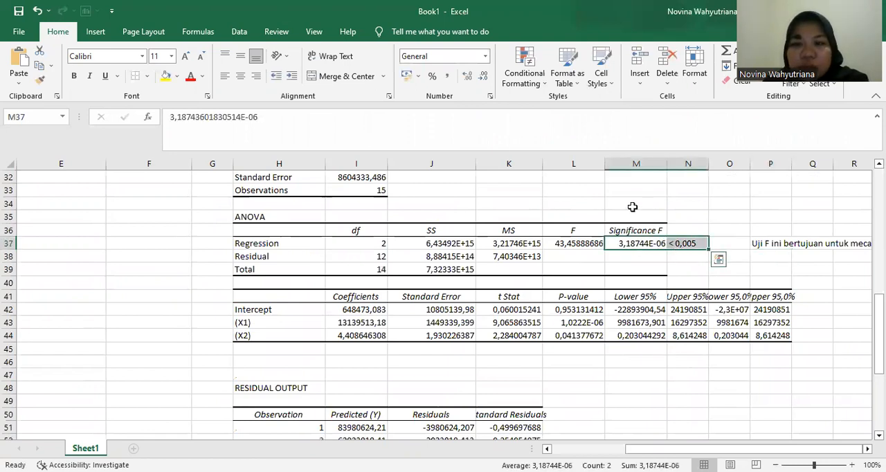
pyautogui.click(191, 76)
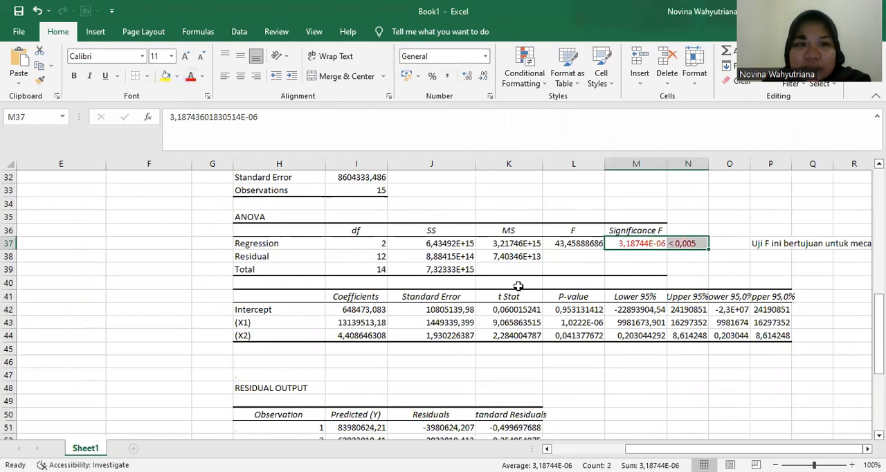
# - Review the F-test note in P37 against the cosmetics data table, the descriptive statistics and the regression output
pyautogui.click(765, 246)
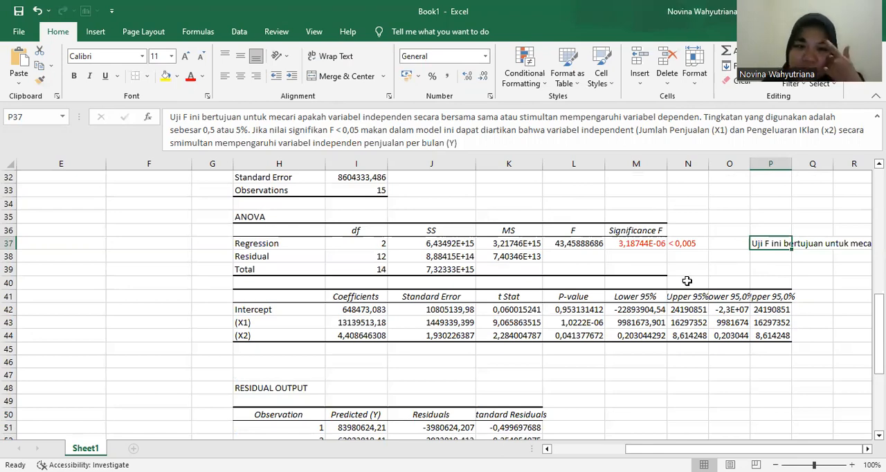
pyautogui.scroll(3, 410, 253)
pyautogui.scroll(-4, 405, 256)
pyautogui.scroll(1, 651, 215)
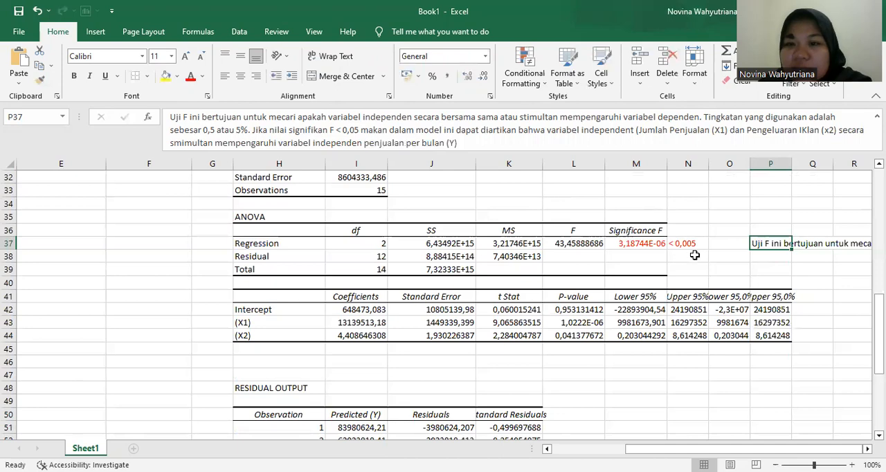
pyautogui.scroll(10, 416, 218)
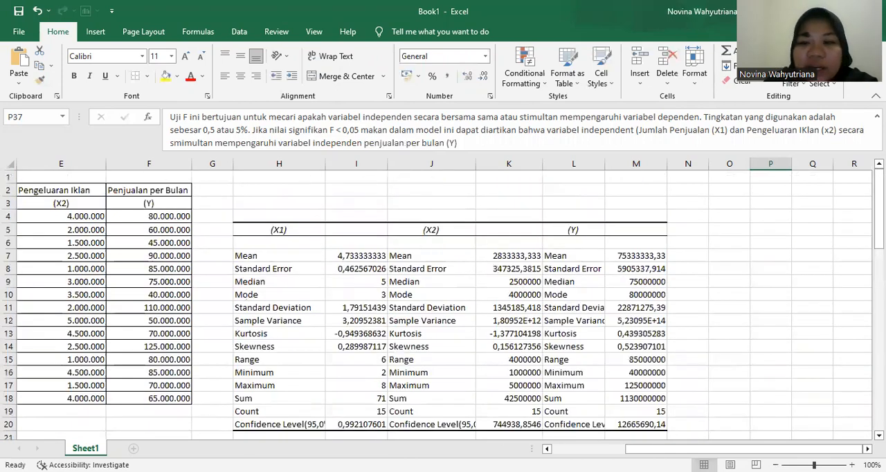
pyautogui.moveTo(859, 449); pyautogui.dragTo(786, 449)
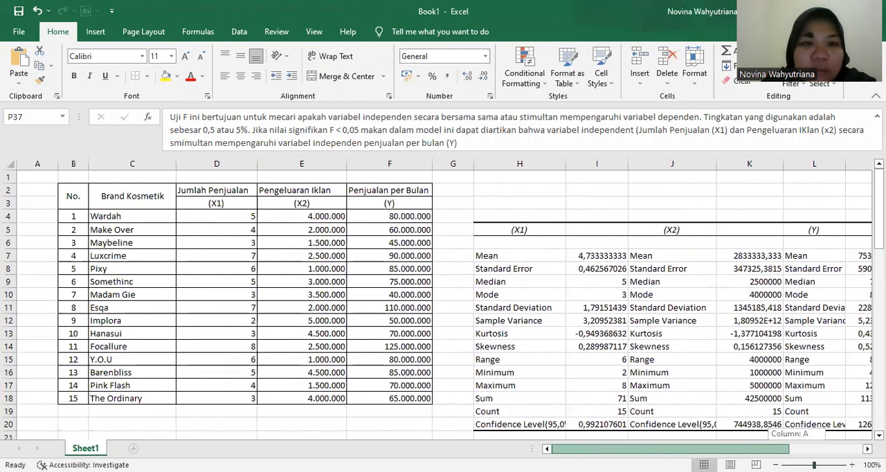
pyautogui.hscroll(4, 762, 346)
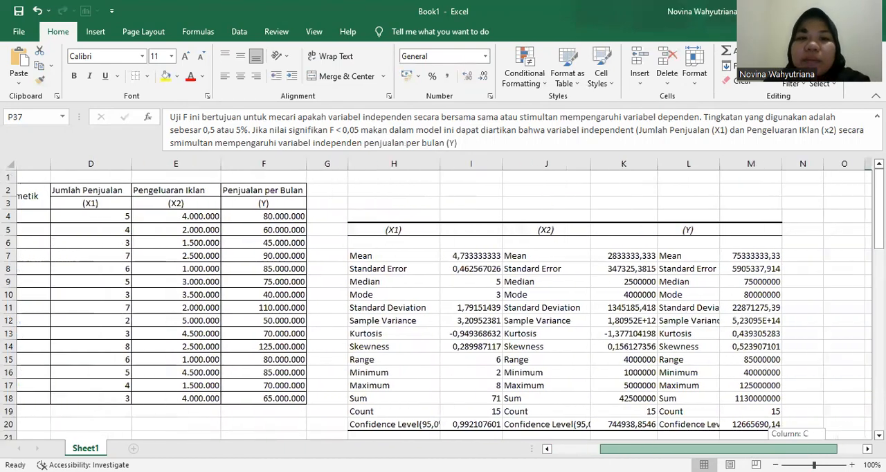
pyautogui.scroll(-3, 753, 301)
pyautogui.scroll(-7, 753, 300)
pyautogui.scroll(6, 665, 270)
pyautogui.scroll(4, 680, 348)
pyautogui.scroll(-9, 719, 283)
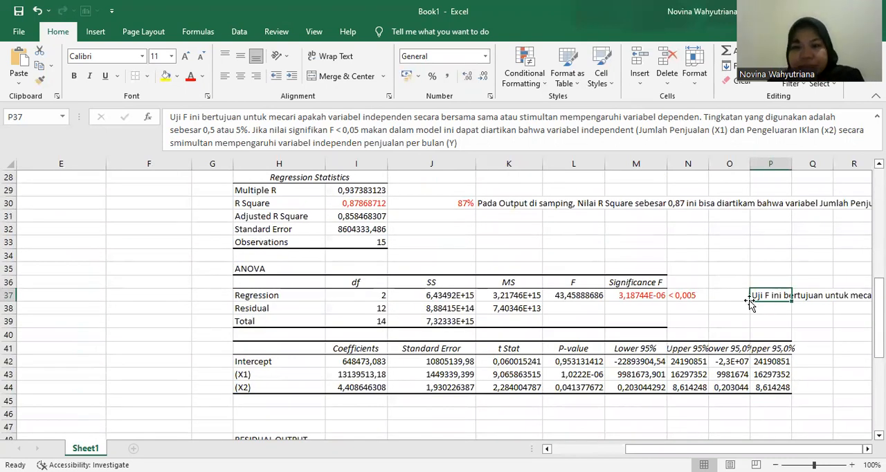
pyautogui.moveTo(790, 450); pyautogui.dragTo(671, 451)
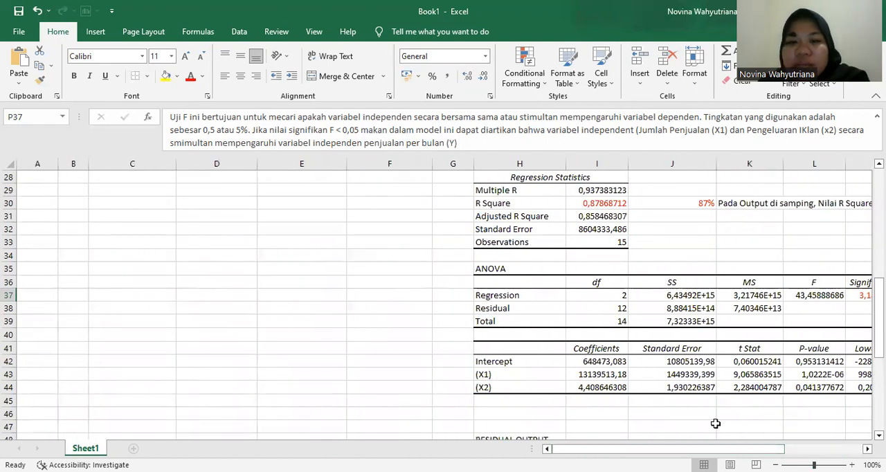
pyautogui.click(41, 282)
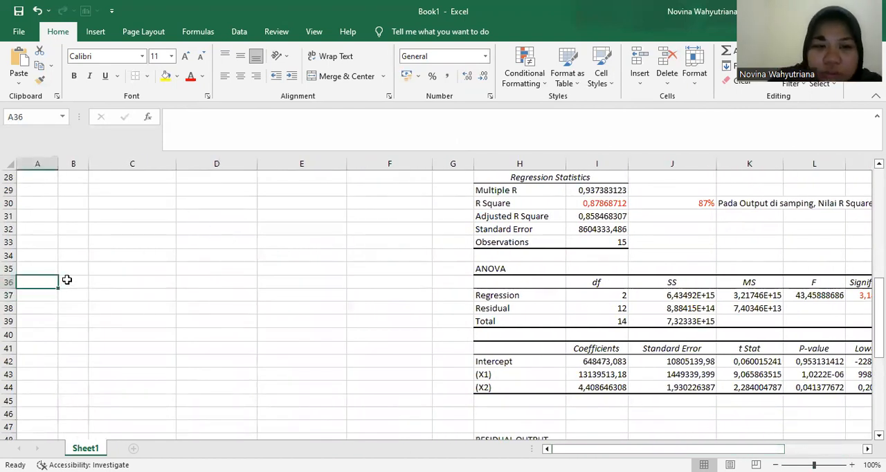
pyautogui.press('Right')
pyautogui.press('Right')
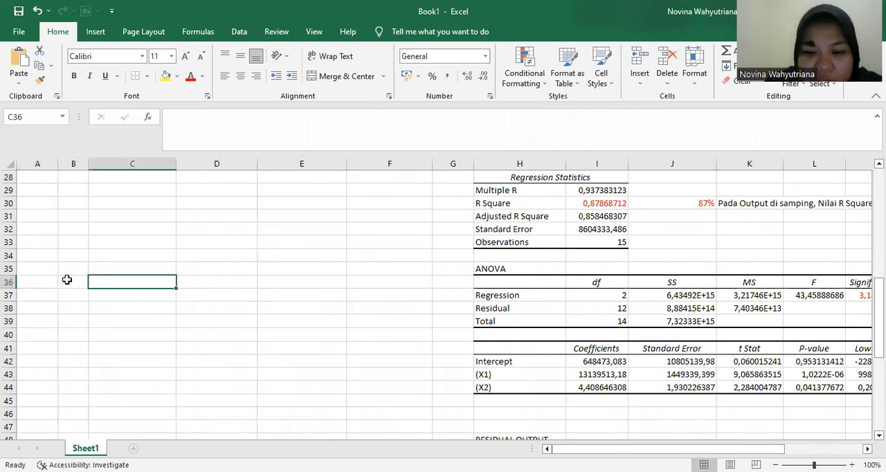
pyautogui.write('>>')
pyautogui.press('BackSpace')
pyautogui.press('BackSpace')
# - Enter ">>" in B36 and begin the general regression equation in C36 with "Y = a + b1 X1"
pyautogui.click(67, 279)
pyautogui.rightClick(67, 285)
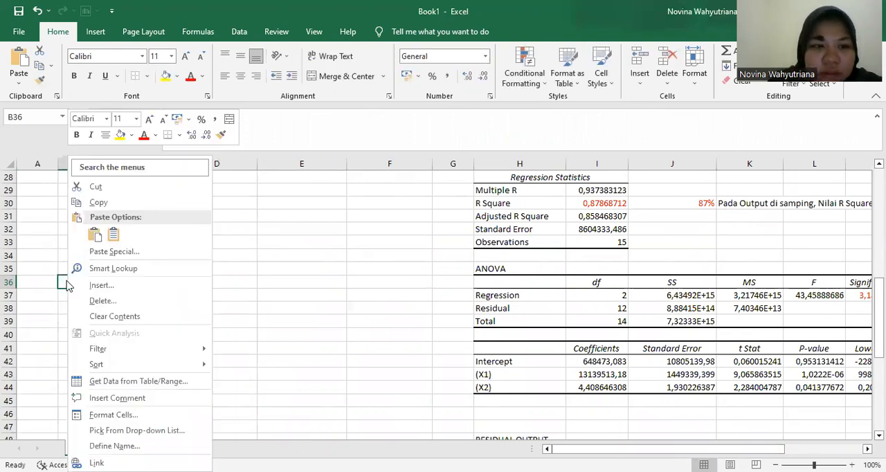
pyautogui.click(22, 372)
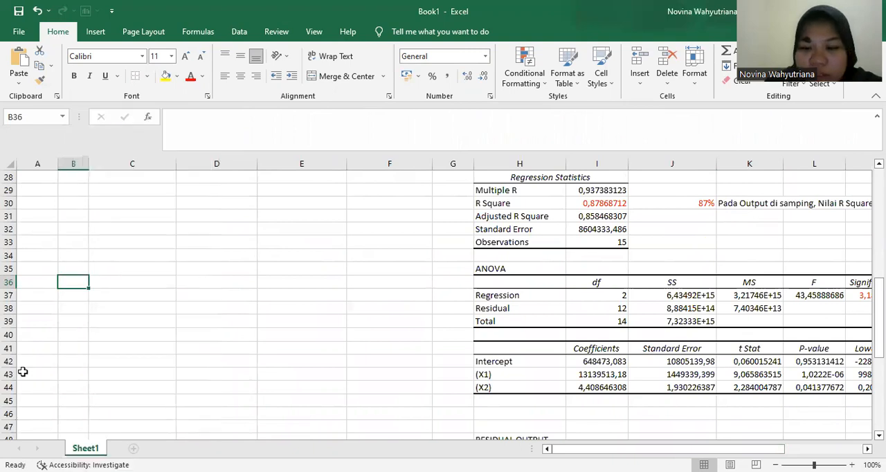
pyautogui.write('>>')
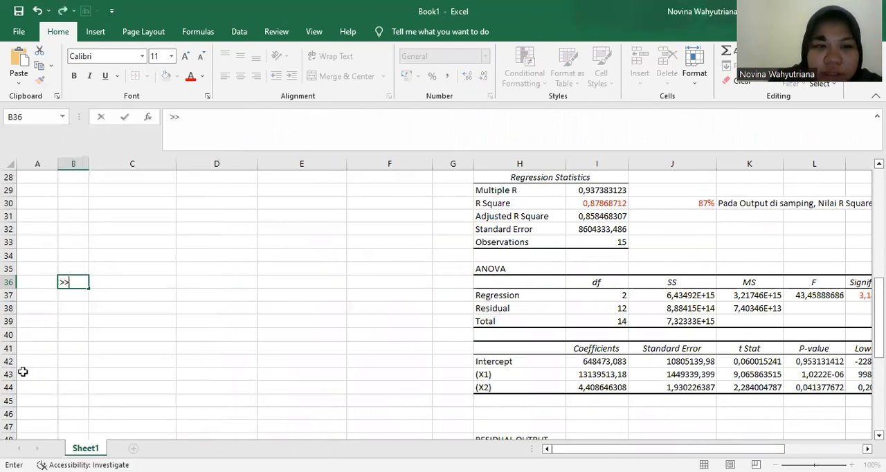
pyautogui.press('Tab')
pyautogui.write('Y')
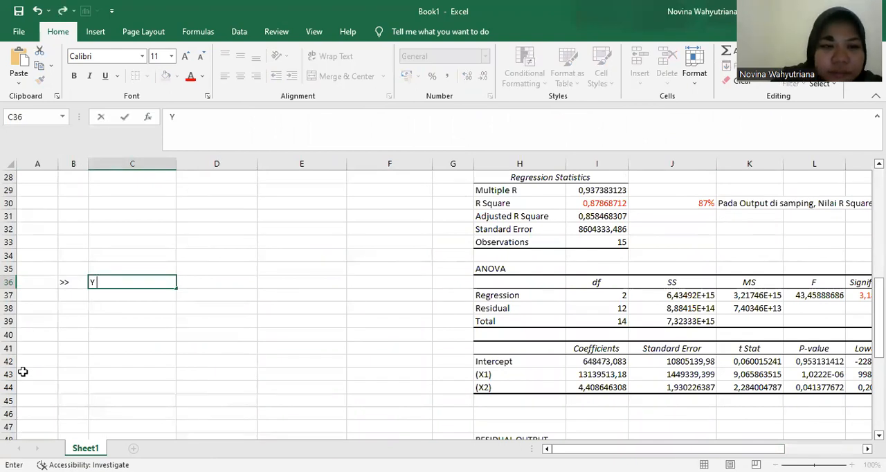
pyautogui.write(' =')
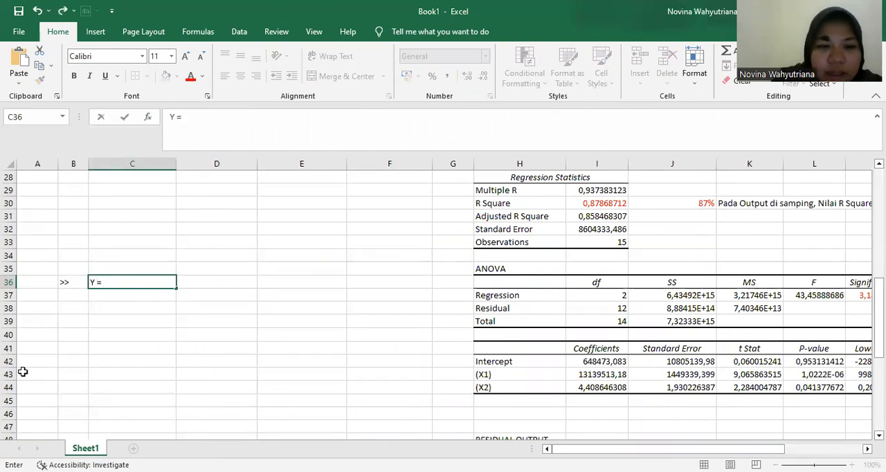
pyautogui.write(' a')
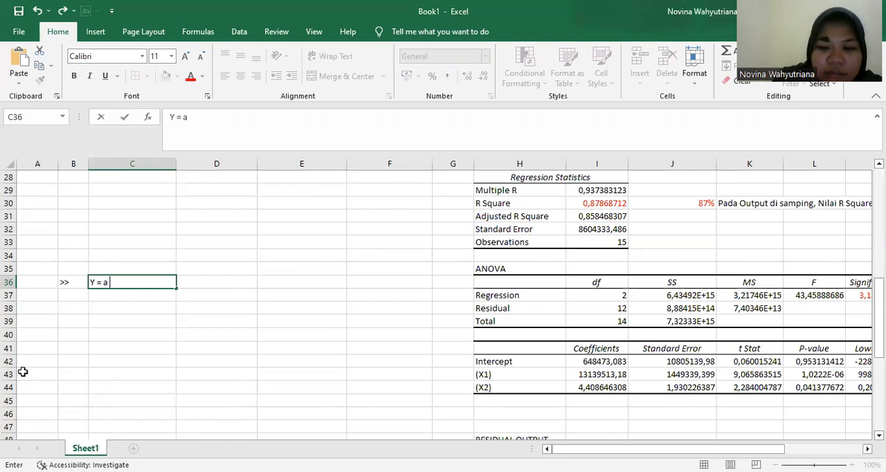
pyautogui.write('+')
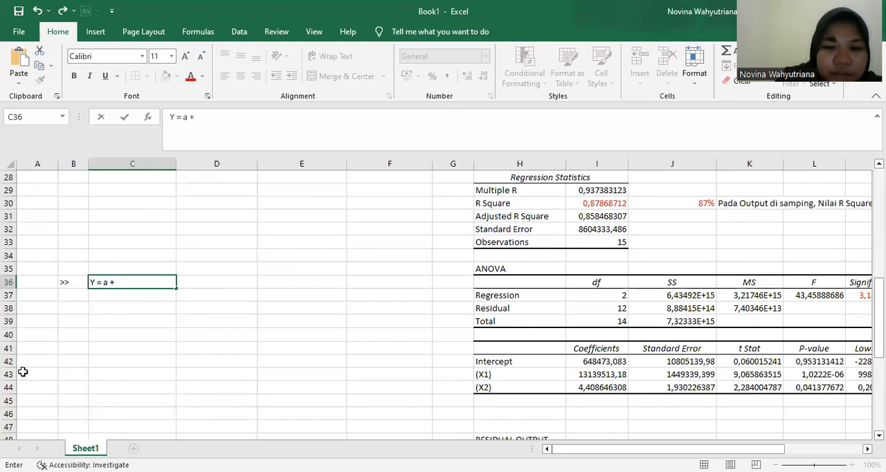
pyautogui.write(' b1')
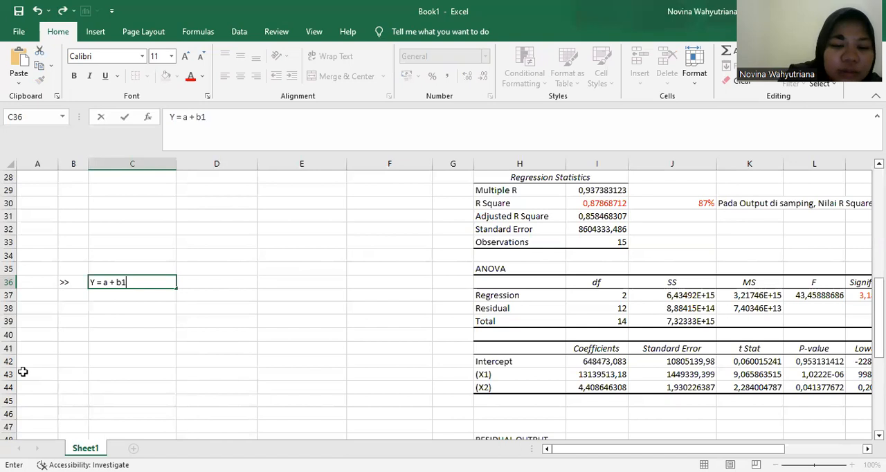
pyautogui.write(' X1')
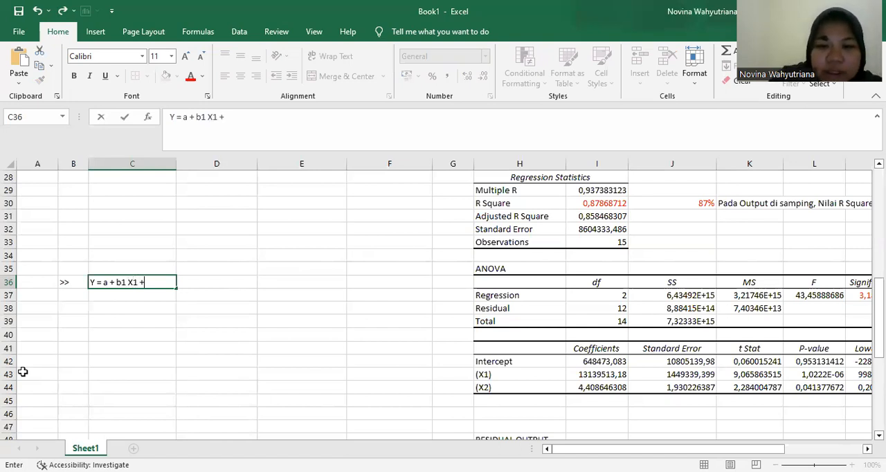
pyautogui.write(' + b2')
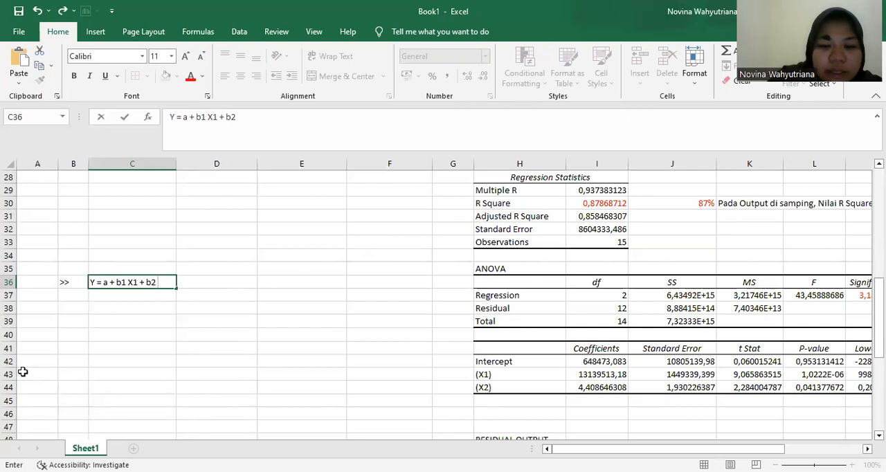
pyautogui.write(' X2')
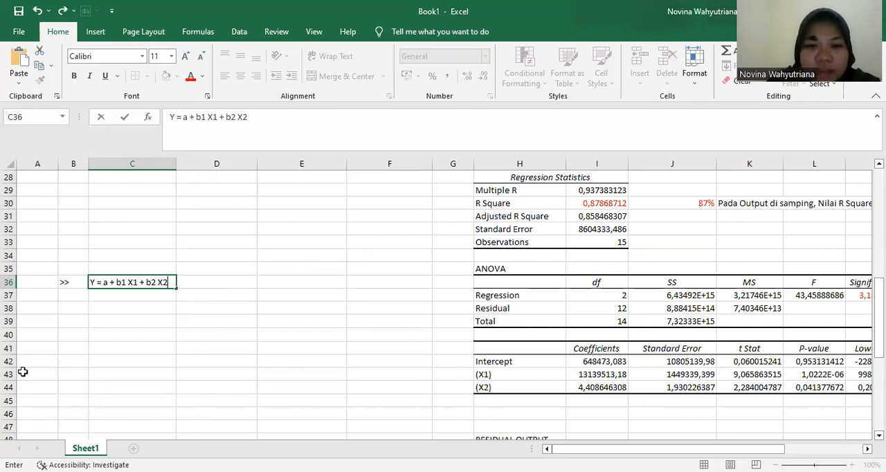
# - Finish the C36 equation with "+ b2 X2 + e" and commit the entry
pyautogui.write('+ e')
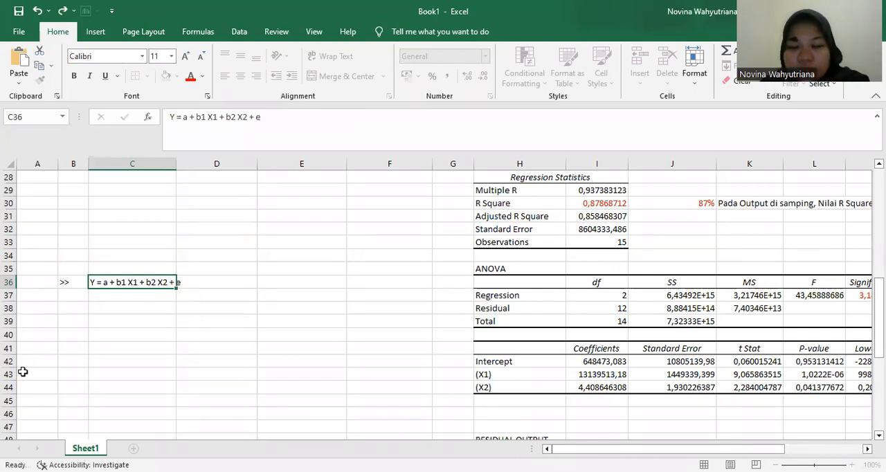
pyautogui.press('Return')
pyautogui.press('Return')
# - Enter the label "Menjadi" in B38, below the general equation
pyautogui.press('Left')
pyautogui.write('Mn')
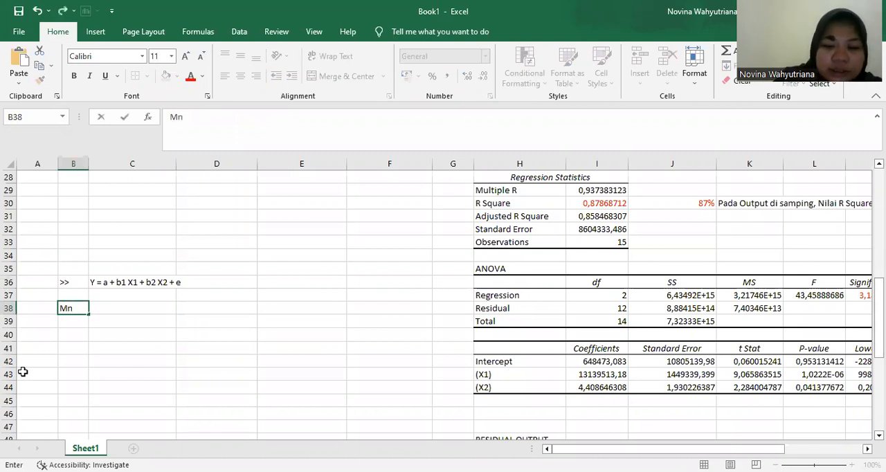
pyautogui.press('BackSpace')
pyautogui.write('enjadi')
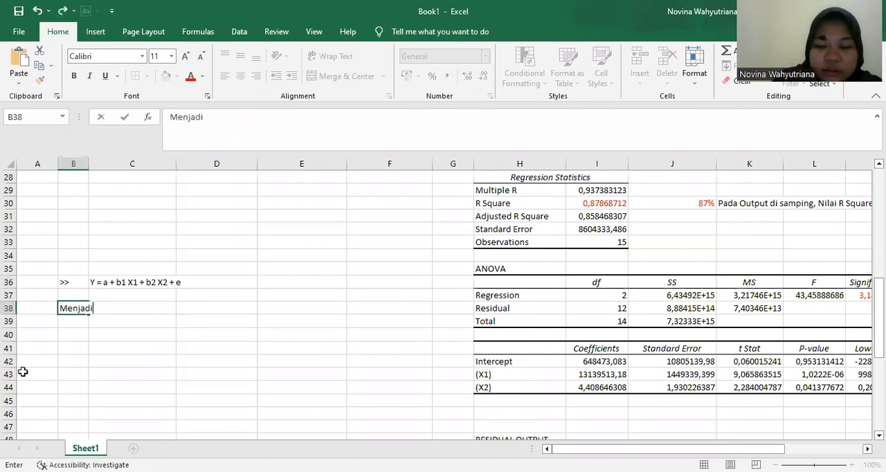
pyautogui.press('Return')
pyautogui.press('Return')
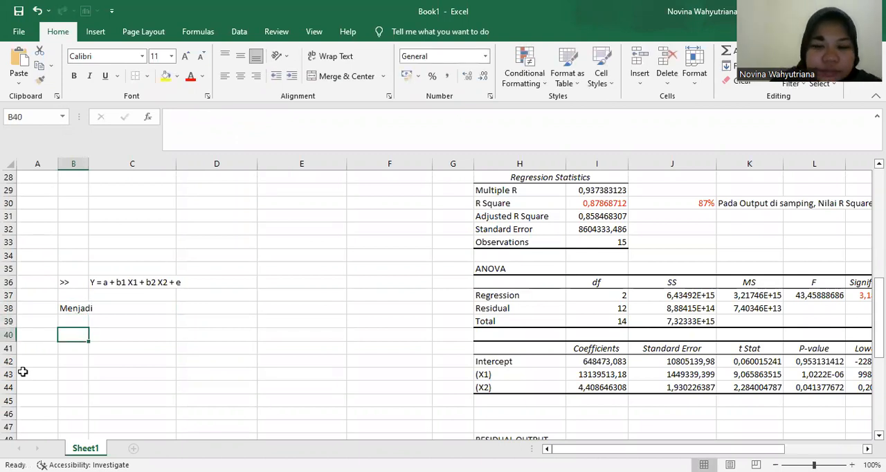
# - Enter ">>" in B40 and begin the fitted regression equation in C40 with "Y"
pyautogui.write('>>')
pyautogui.press('Tab')
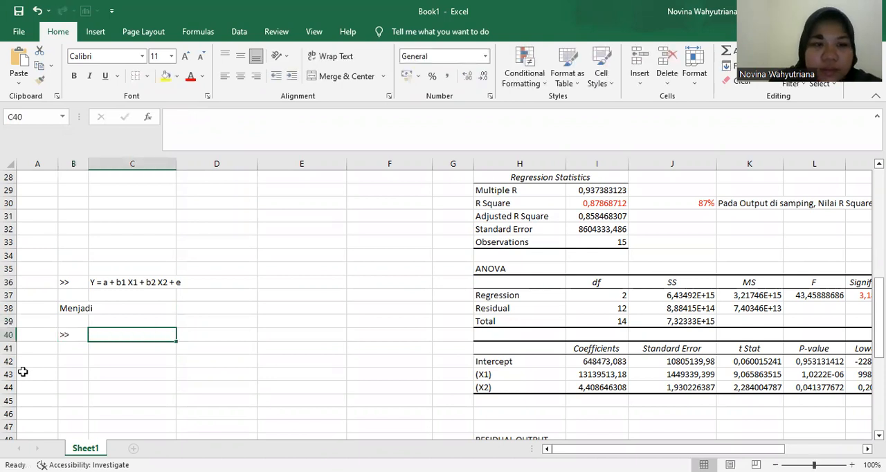
pyautogui.write('Y _')
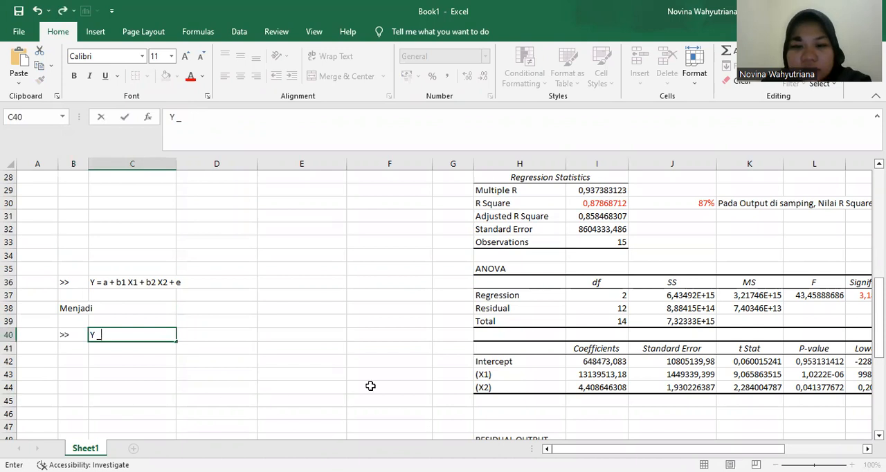
pyautogui.moveTo(686, 449); pyautogui.dragTo(705, 448)
pyautogui.scroll(-2, 519, 298)
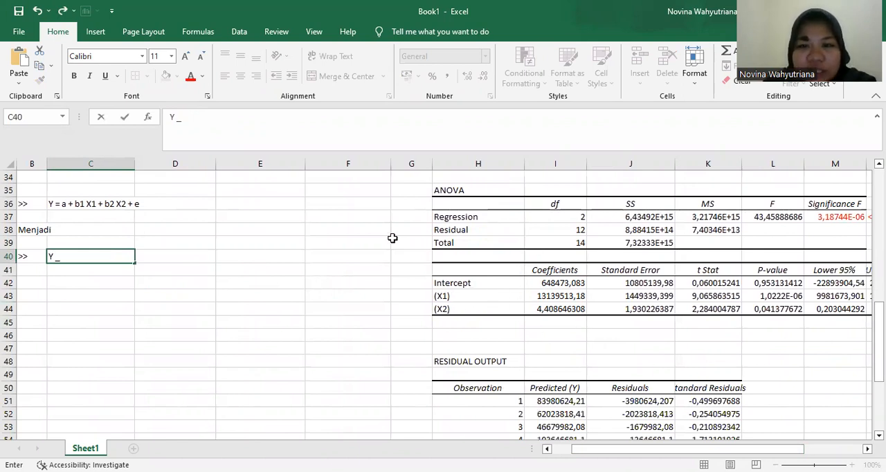
pyautogui.press('BackSpace')
pyautogui.press('BackSpace')
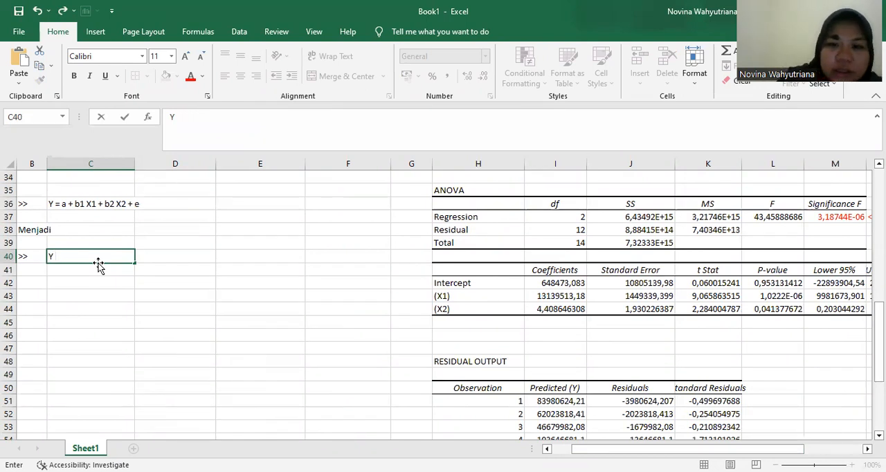
# - Add the intercept coefficient 648473,083 after the Y in C40 and commit the entry
pyautogui.write('64')
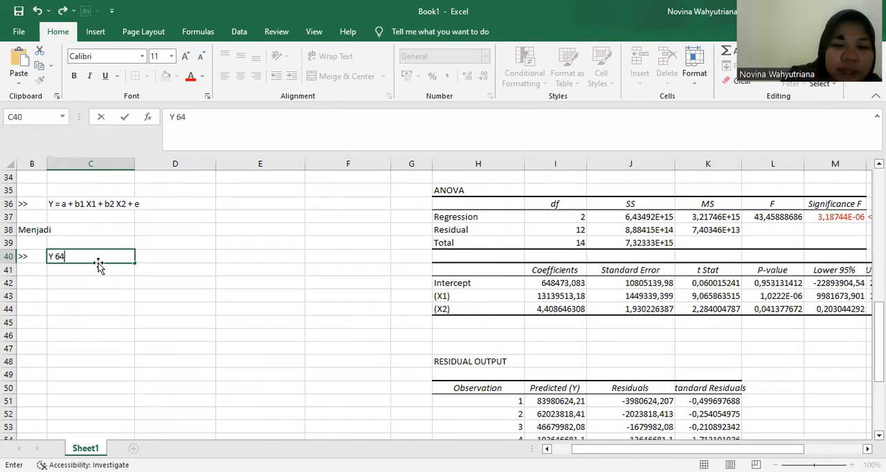
pyautogui.write('8')
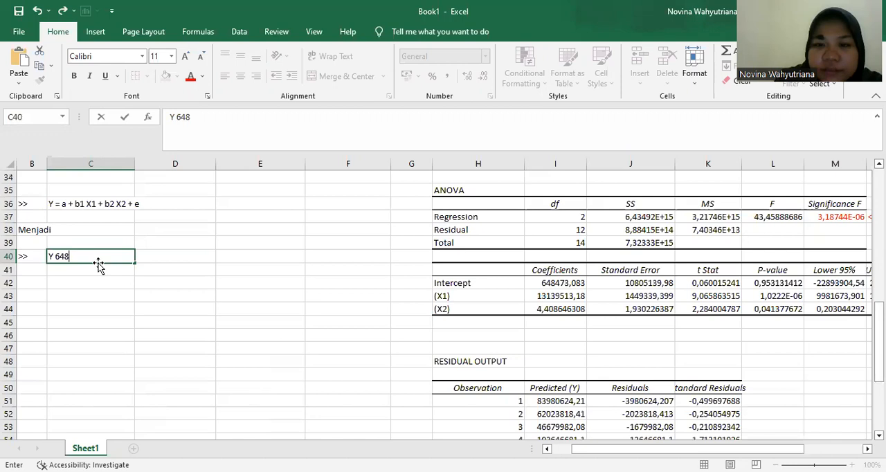
pyautogui.write('473,083')
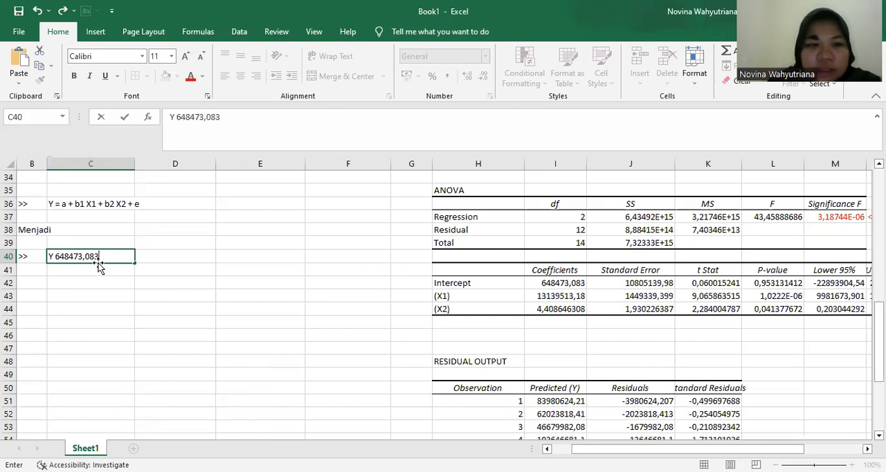
pyautogui.press('Left')
pyautogui.press('Left')
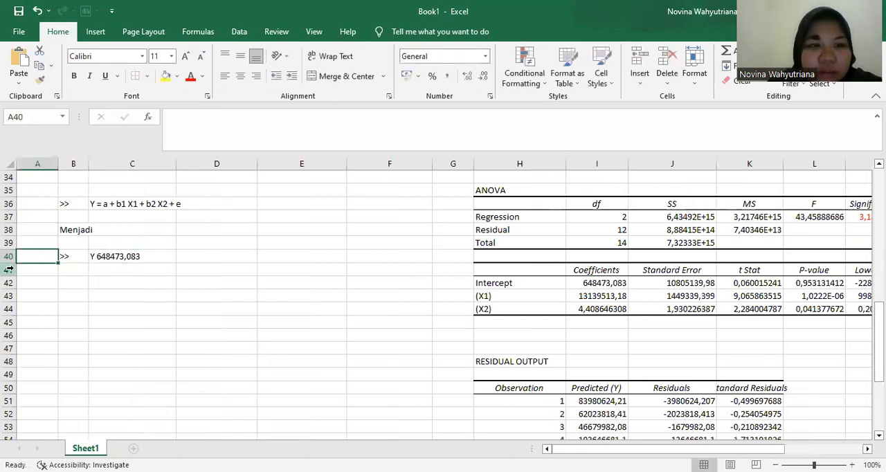
# - Edit the equation in C40 to read "Y = 648473,083 +"
pyautogui.click(115, 256)
pyautogui.click(181, 123)
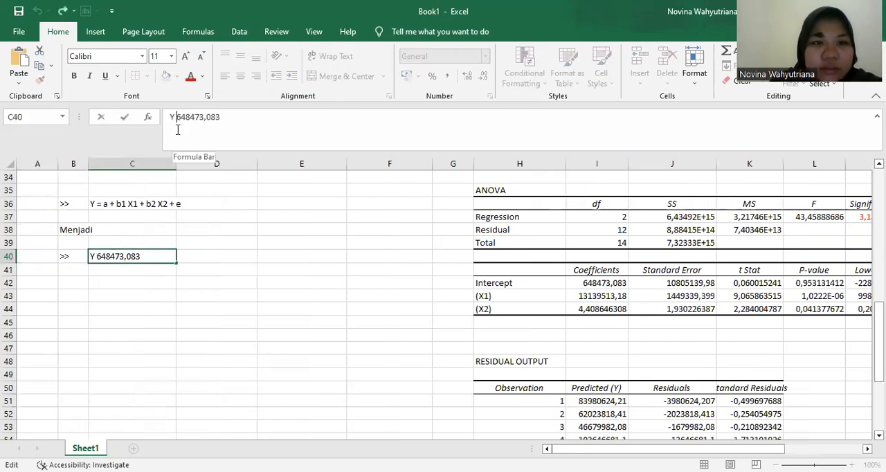
pyautogui.write('= ')
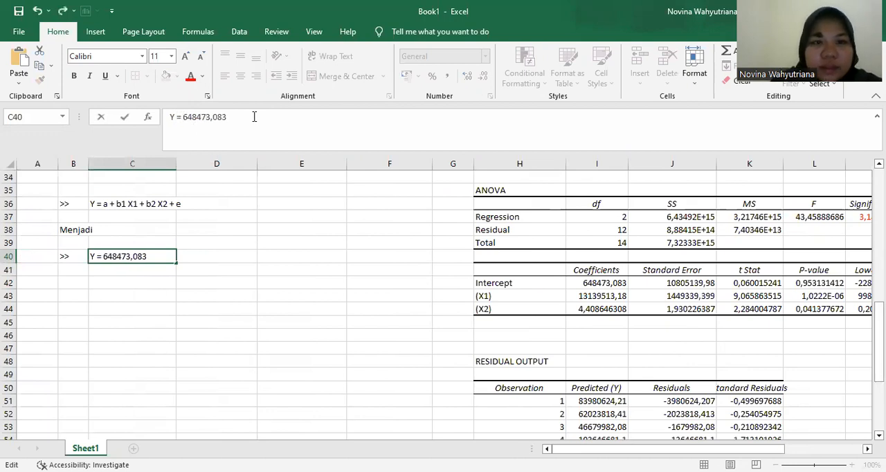
pyautogui.write(' +')
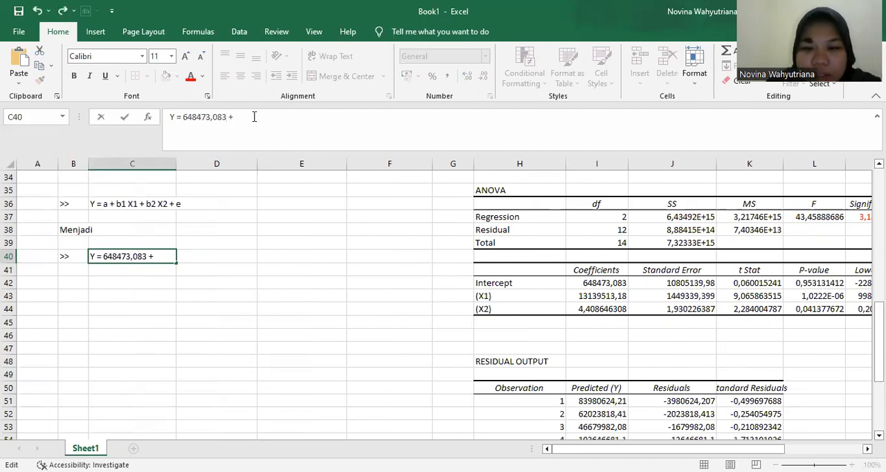
# - Extend the C40 equation with the X1 coefficient term "13139513,18 x1 +" from the coefficients table
pyautogui.click(584, 297)
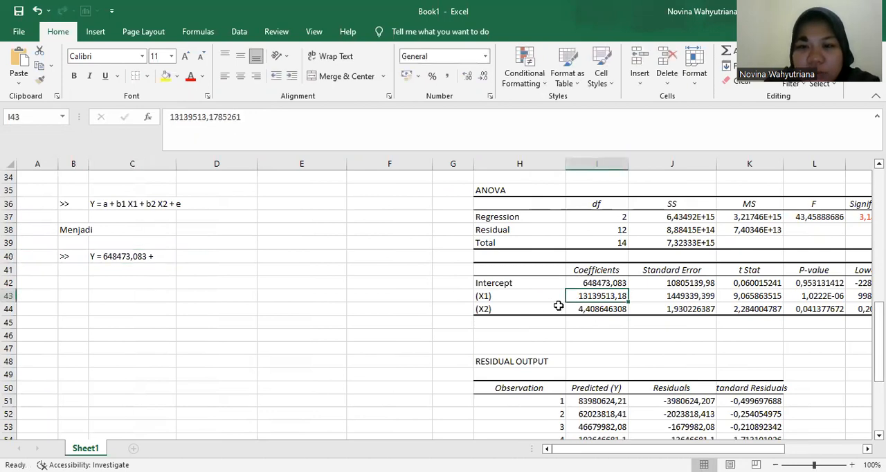
pyautogui.click(156, 256)
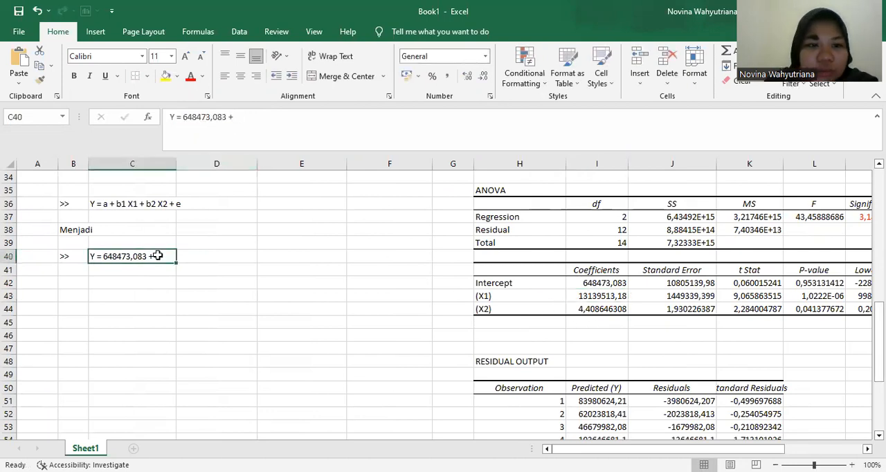
pyautogui.click(246, 116)
pyautogui.write('1313')
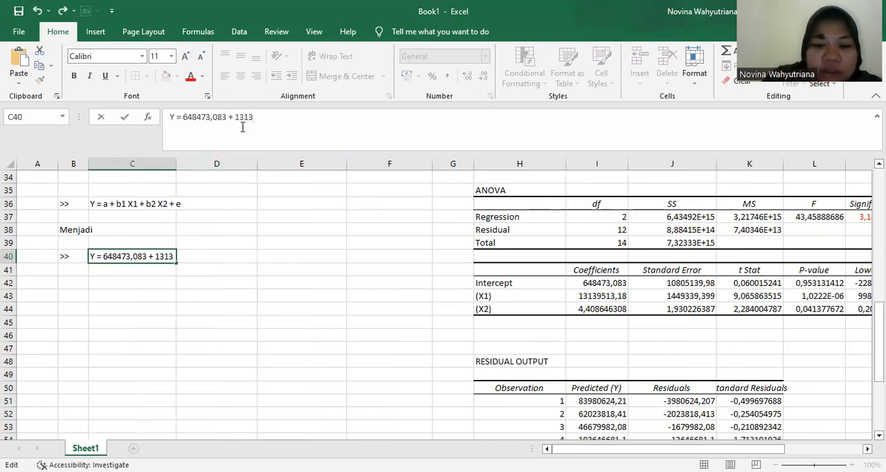
pyautogui.write('95')
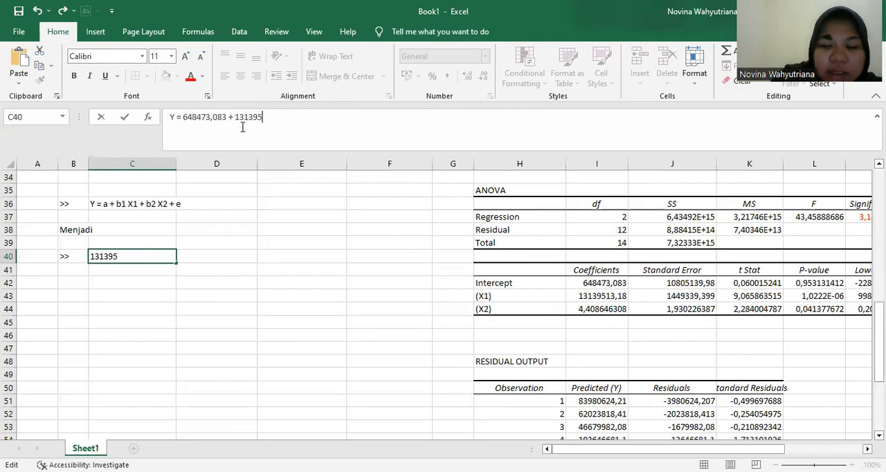
pyautogui.write('13,')
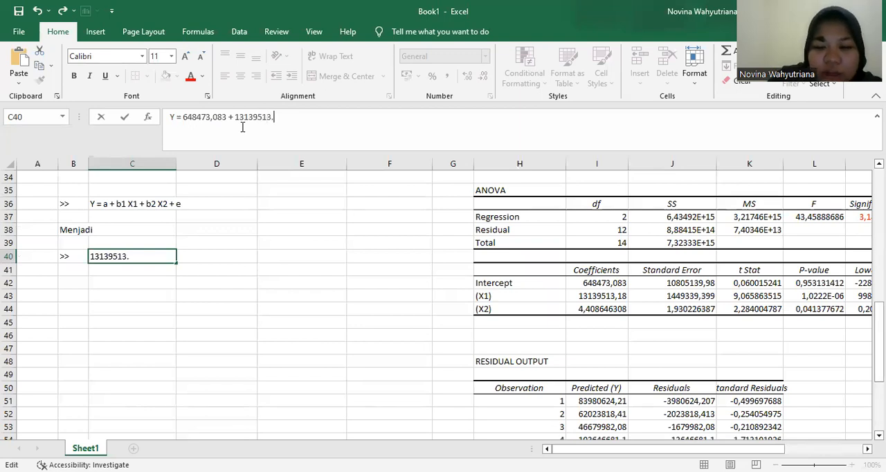
pyautogui.write('18')
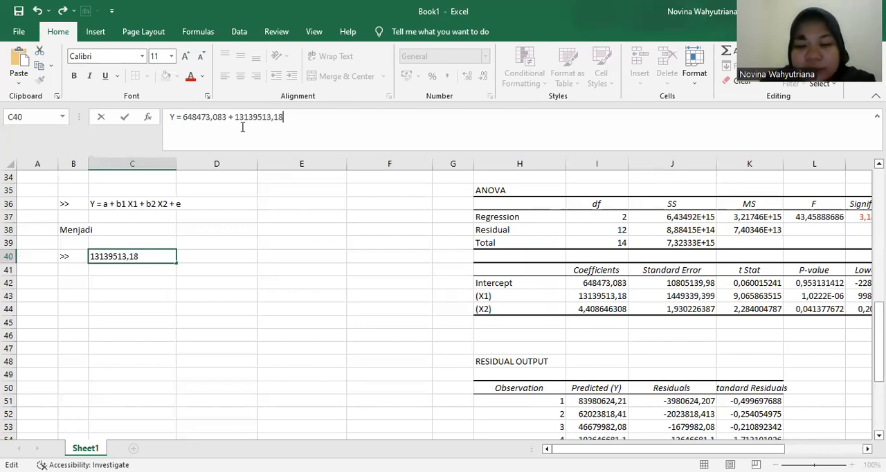
pyautogui.write(' +')
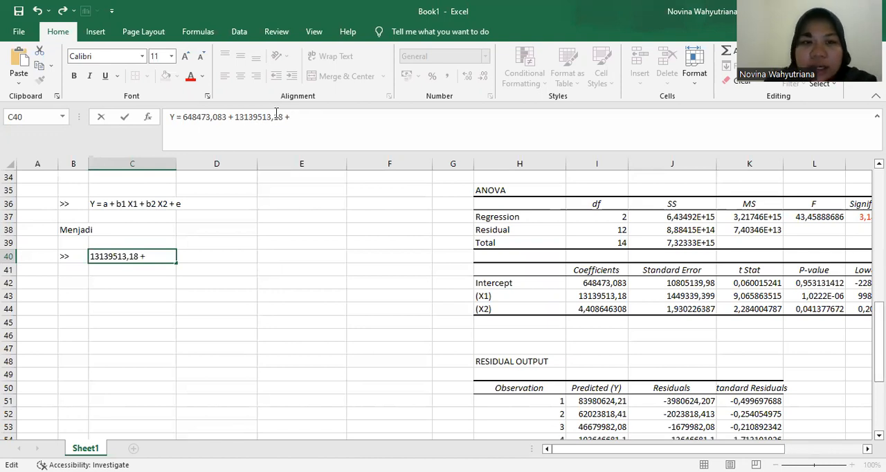
pyautogui.press('Left')
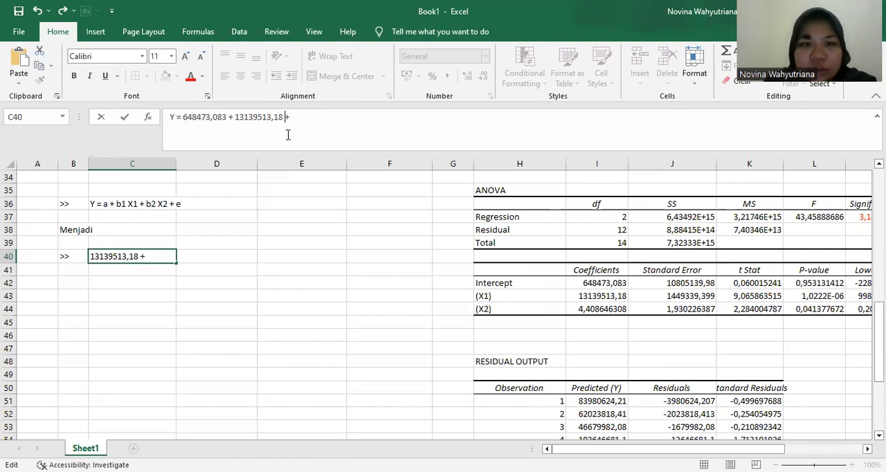
pyautogui.write('x1')
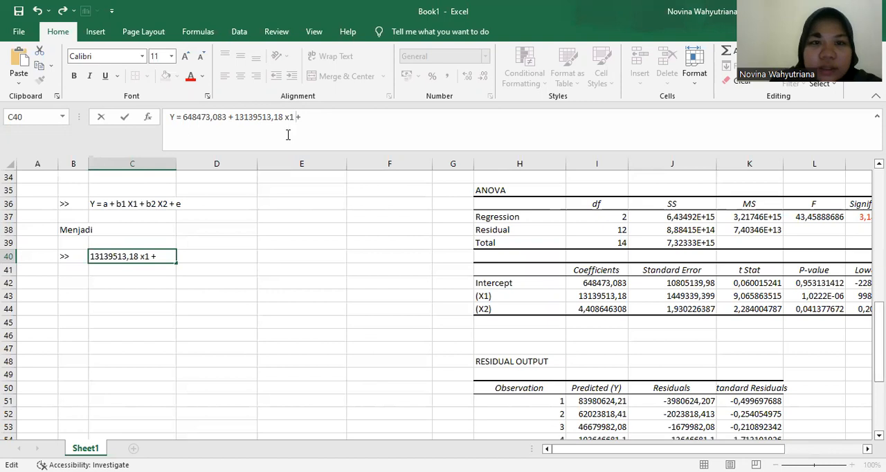
# - Capitalise the variable x1 as "X1" in the C40 regression equation, keeping the plus sign after it
pyautogui.press('Left')
pyautogui.press('Left')
pyautogui.press('BackSpace')
pyautogui.write('X1 + ')
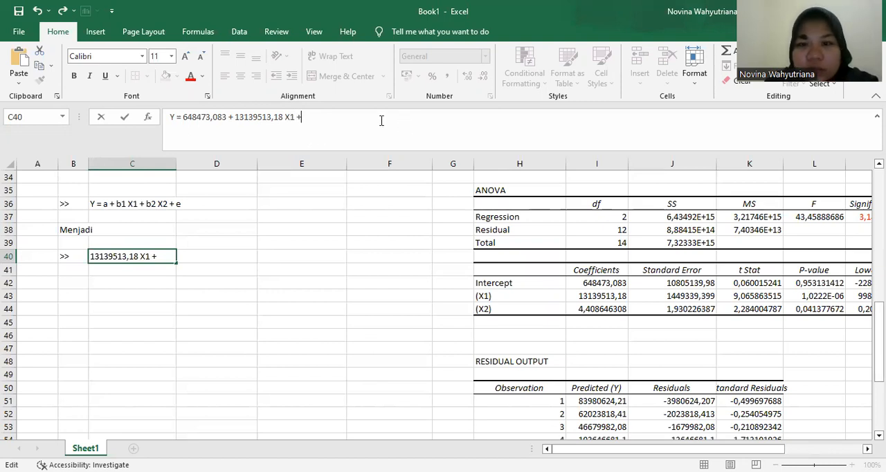
pyautogui.write('4')
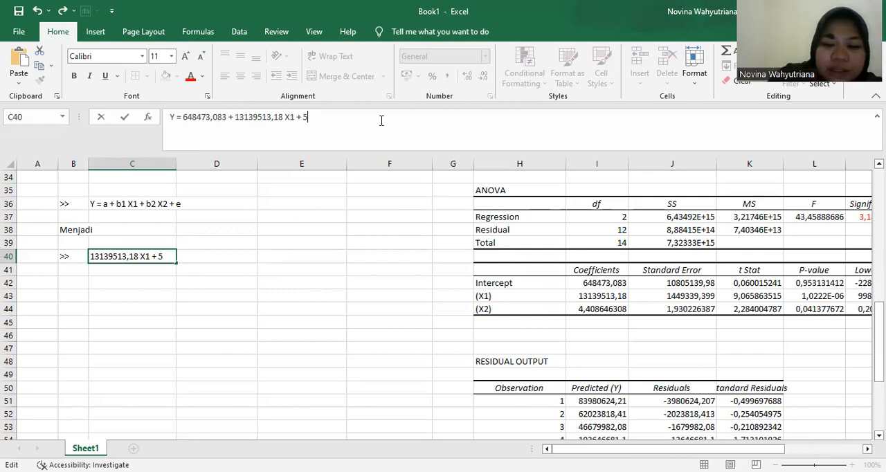
pyautogui.write(',')
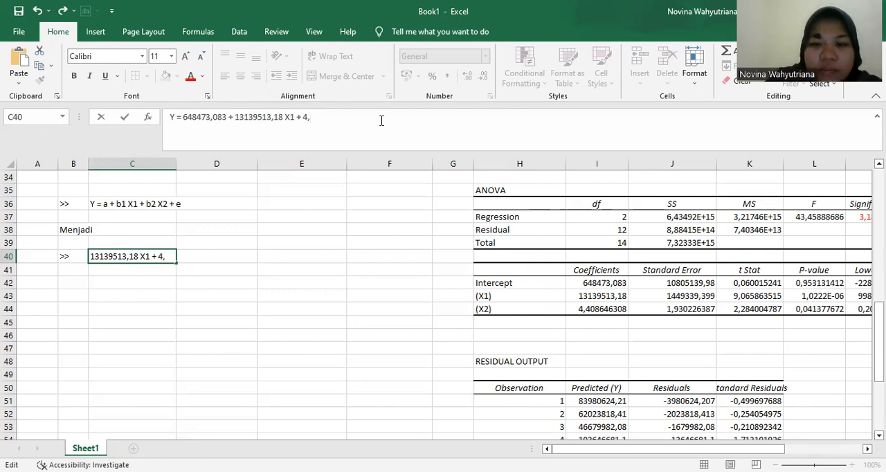
pyautogui.write('408646308')
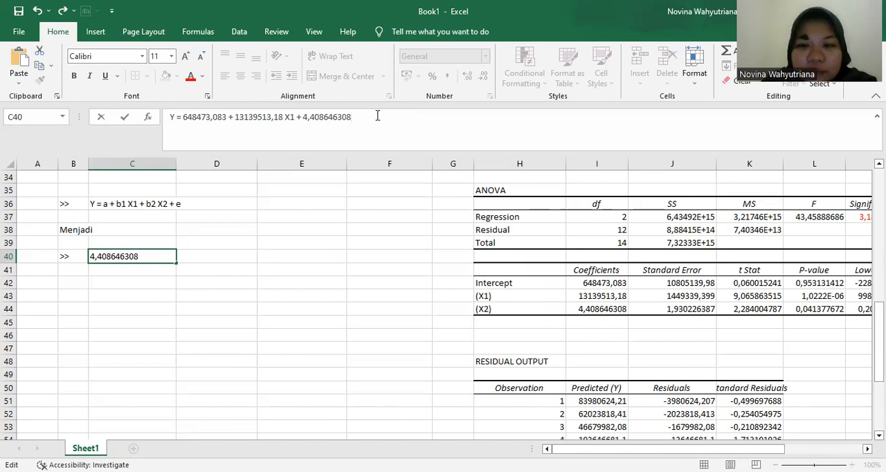
# - Append the X2 coefficient 4,408646308 to the C40 equation and shorten it to 4,40
pyautogui.moveTo(352, 117); pyautogui.dragTo(319, 122)
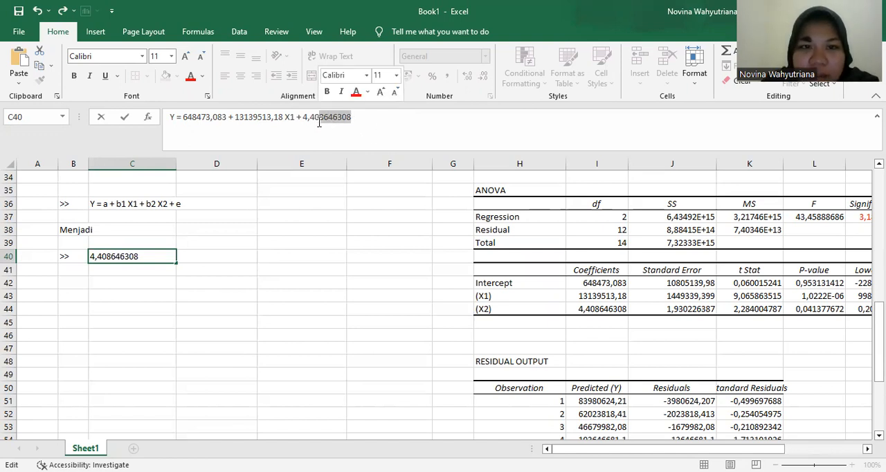
pyautogui.press('BackSpace')
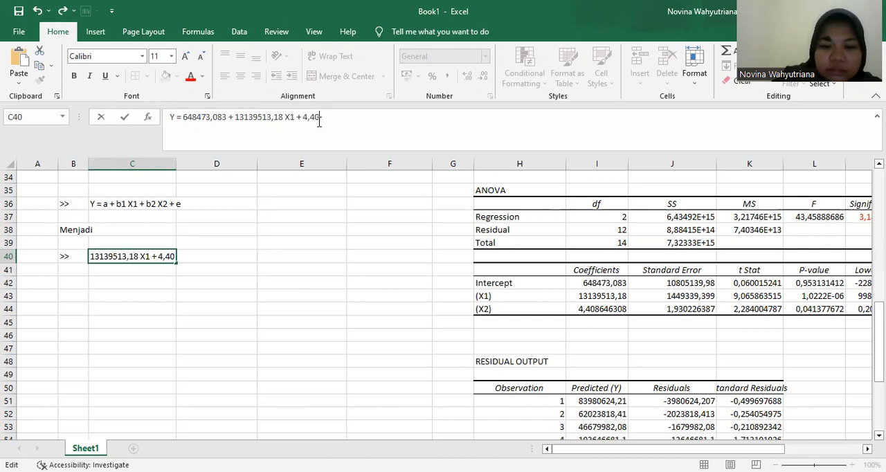
pyautogui.write('%')
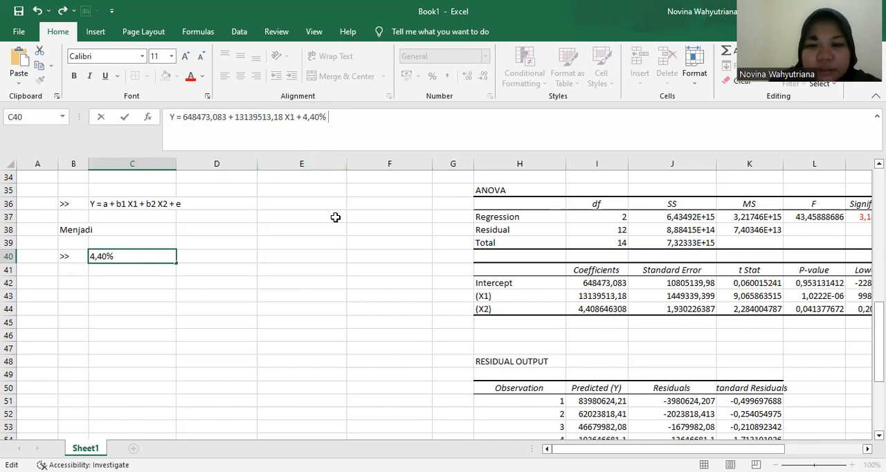
pyautogui.press('BackSpace')
pyautogui.press('BackSpace')
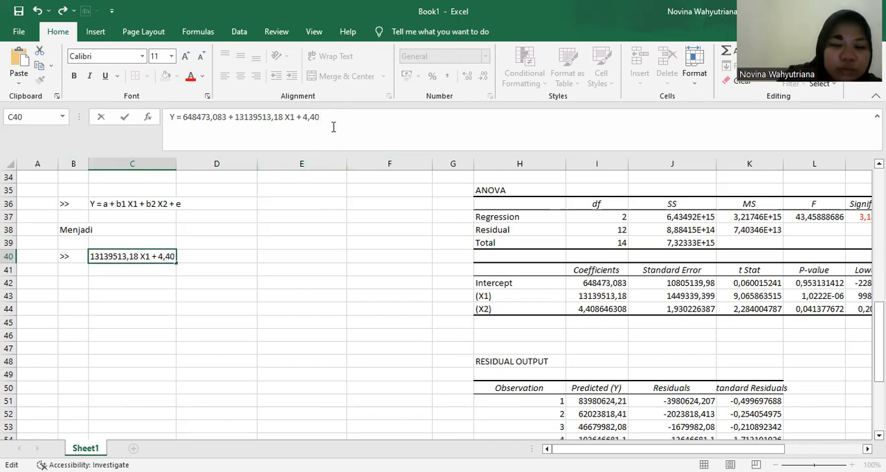
# - Complete the C40 equation with "X2 + E" after the 4,40 coefficient and commit the entry
pyautogui.write('X2 +')
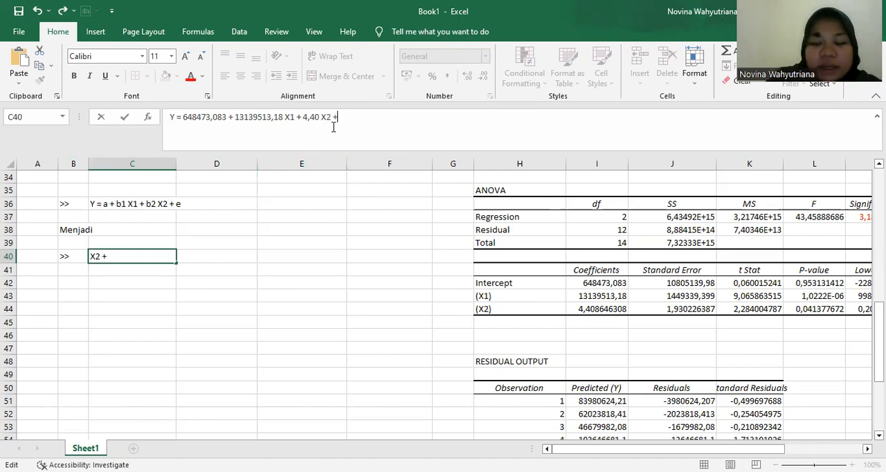
pyautogui.write(' E')
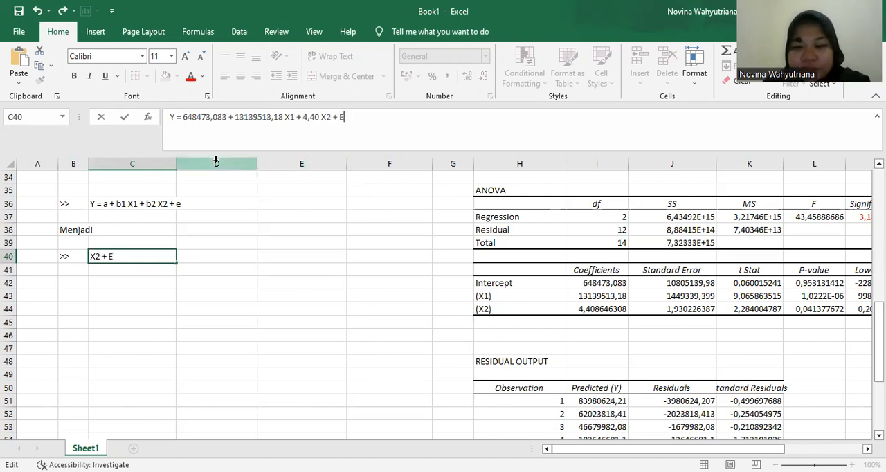
pyautogui.press('Return')
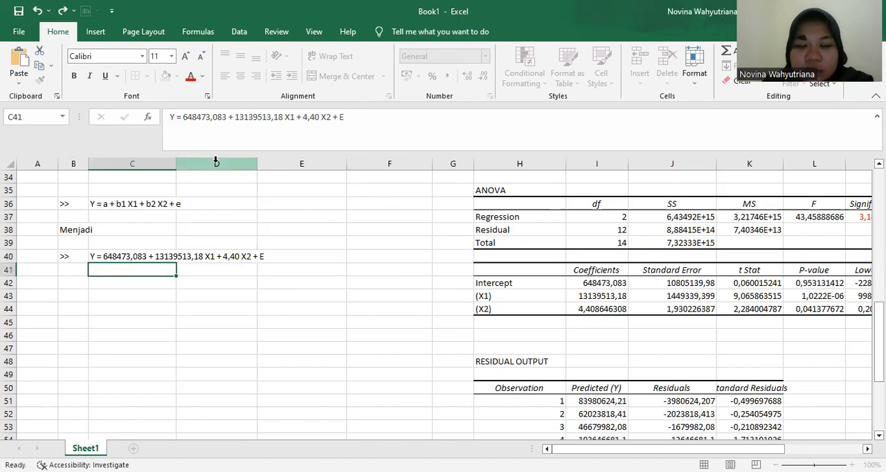
# - Enter "atau" in B42 and the marker ">>" in B44 to introduce an alternative form of the equation
pyautogui.scroll(-1, 139, 249)
pyautogui.click(76, 258)
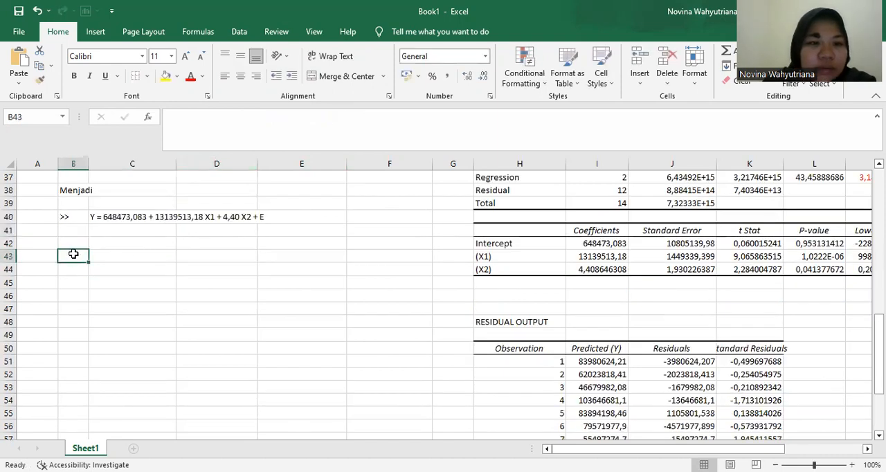
pyautogui.click(74, 240)
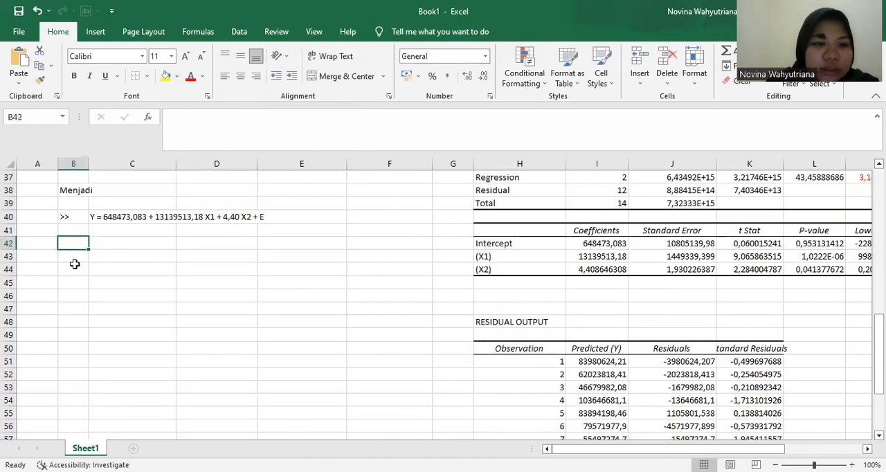
pyautogui.write('atau')
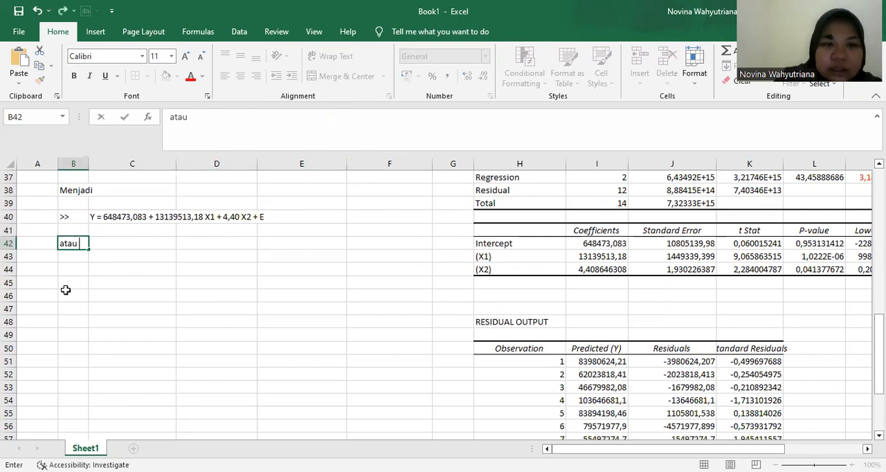
pyautogui.press('Return')
pyautogui.press('Down')
pyautogui.press('Right')
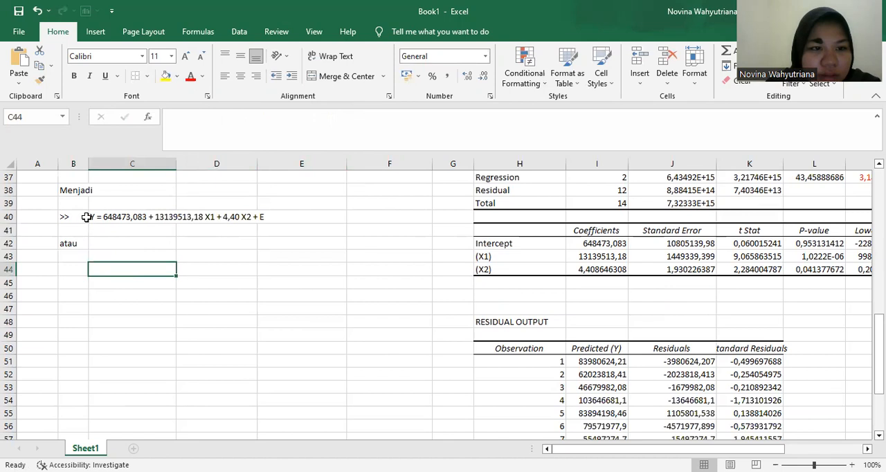
pyautogui.click(72, 276)
pyautogui.write('>>')
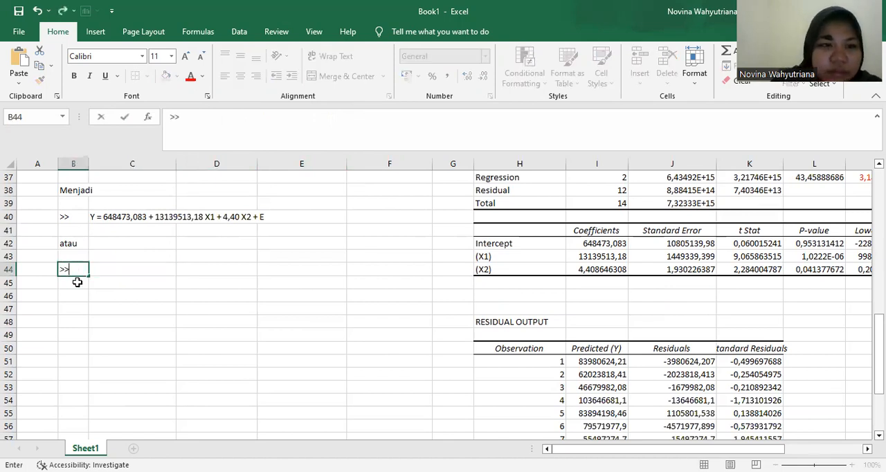
# - Copy the full regression equation text from C40 into C44
pyautogui.click(111, 216)
pyautogui.moveTo(344, 118); pyautogui.dragTo(166, 129)
pyautogui.hotkey('ctrl', 'c')
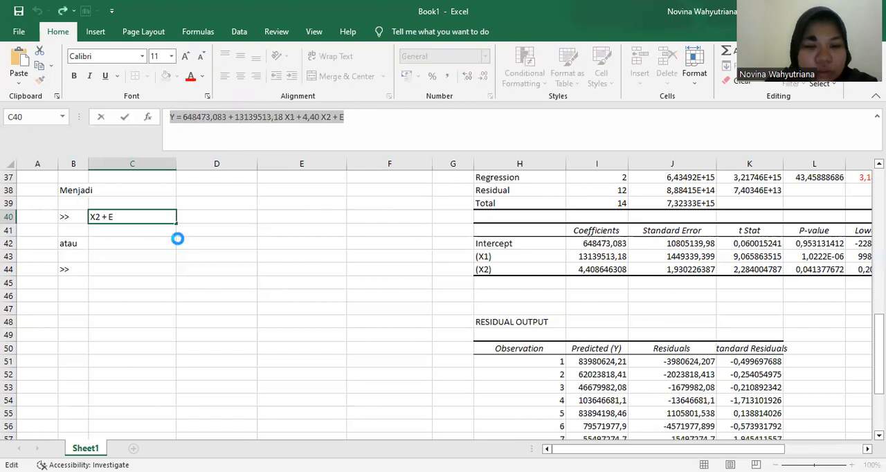
pyautogui.moveTo(141, 249); pyautogui.dragTo(117, 261)
pyautogui.click(117, 268)
pyautogui.hotkey('ctrl', 'v')
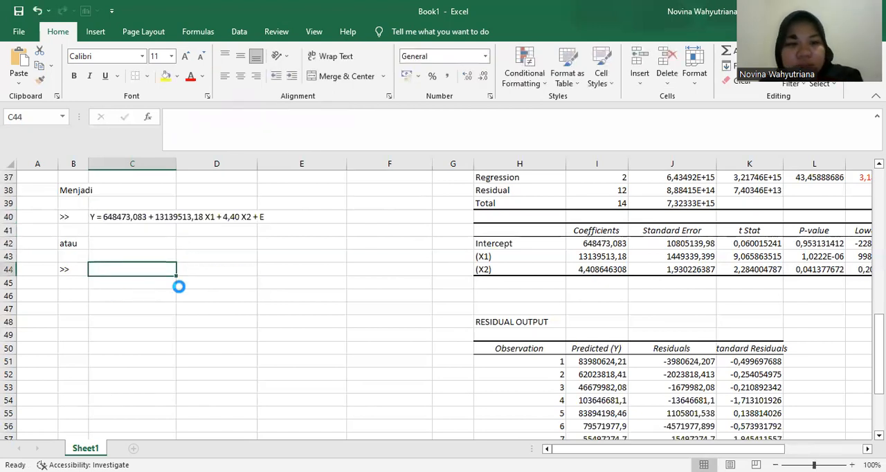
# - Replace X1 in the C44 equation with the variable name "(Jumlah Penjualan)"
pyautogui.click(291, 117)
pyautogui.press('BackSpace')
pyautogui.press('BackSpace')
pyautogui.write('(')
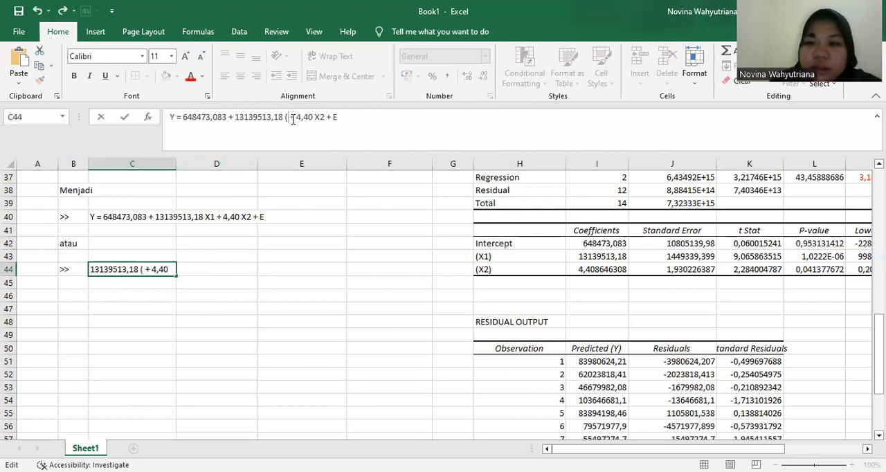
pyautogui.scroll(12, 228, 242)
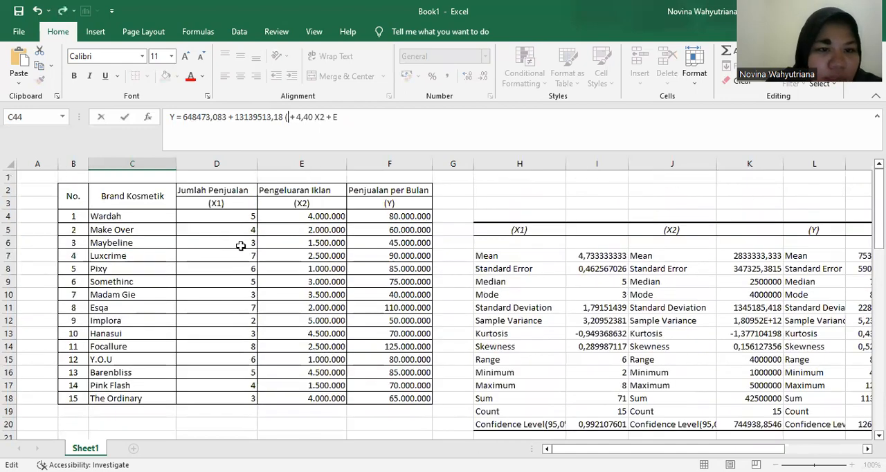
pyautogui.scroll(-12, 249, 205)
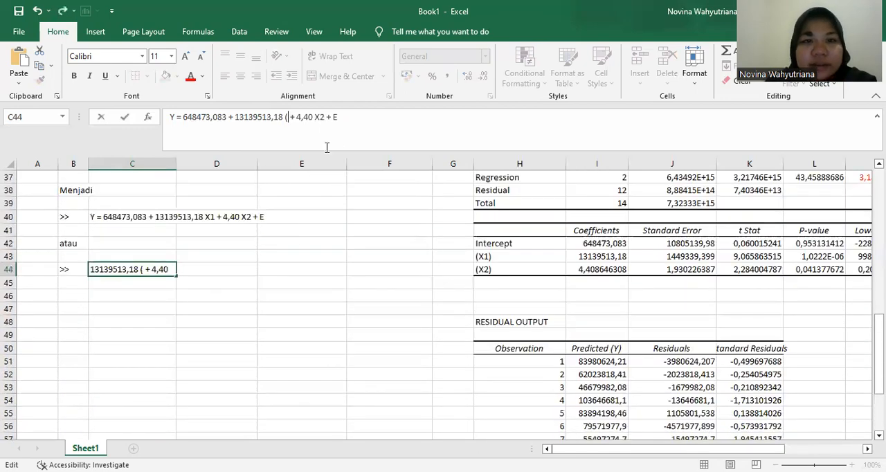
pyautogui.write('Jumlah Penjualan')
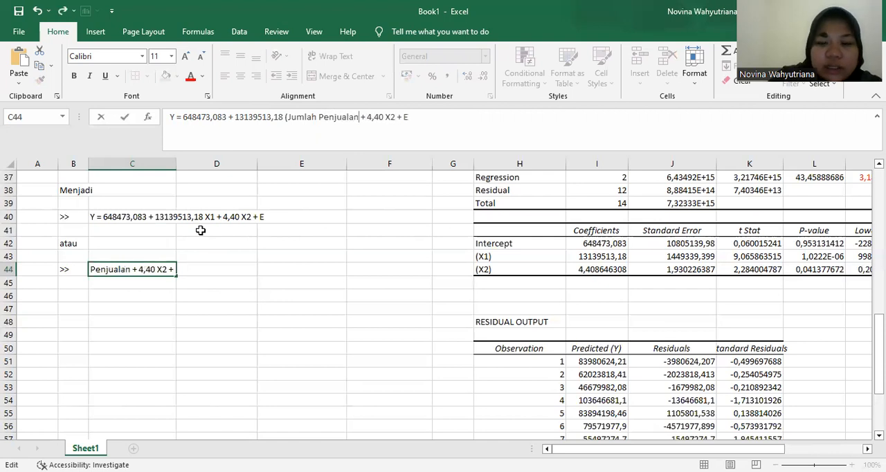
pyautogui.write('(')
pyautogui.press('BackSpace')
pyautogui.write(')')
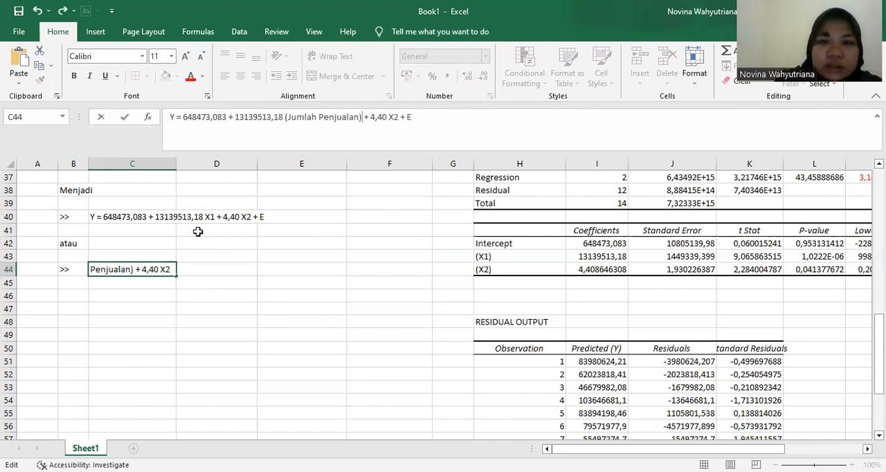
# - Replace X2 in the C44 equation with "(Pengeluaran Iklan)" and commit the entry
pyautogui.doubleClick(393, 118)
pyautogui.write('(Pengel')
pyautogui.write('uaran Iklan')
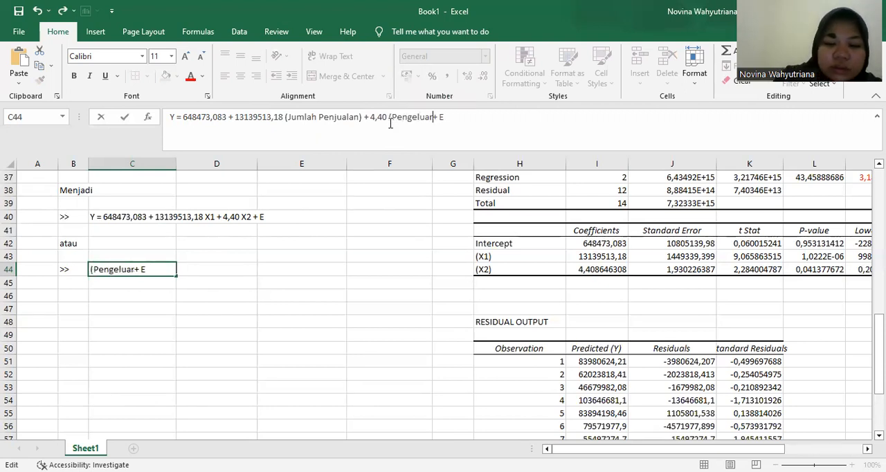
pyautogui.write(')')
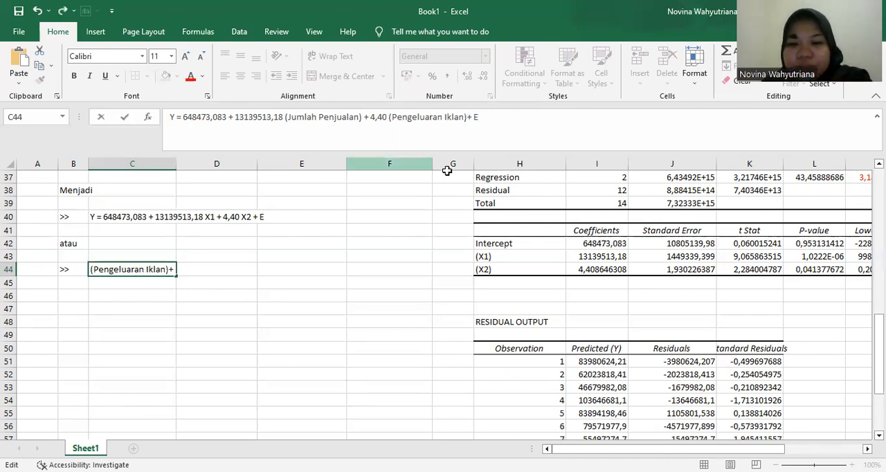
pyautogui.scroll(-1, 436, 231)
pyautogui.click(415, 243)
# - Examine the Intercept, X1 and X2 rows of the coefficients table against the general equation in C36
pyautogui.scroll(3, 388, 246)
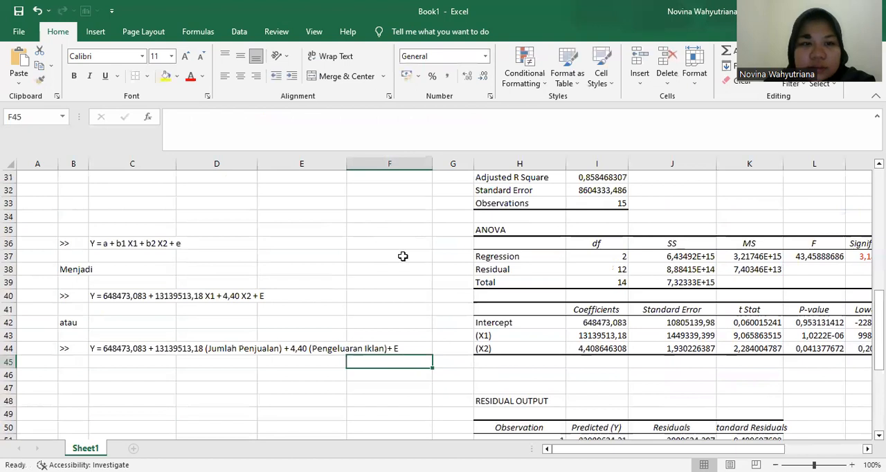
pyautogui.scroll(-1, 403, 256)
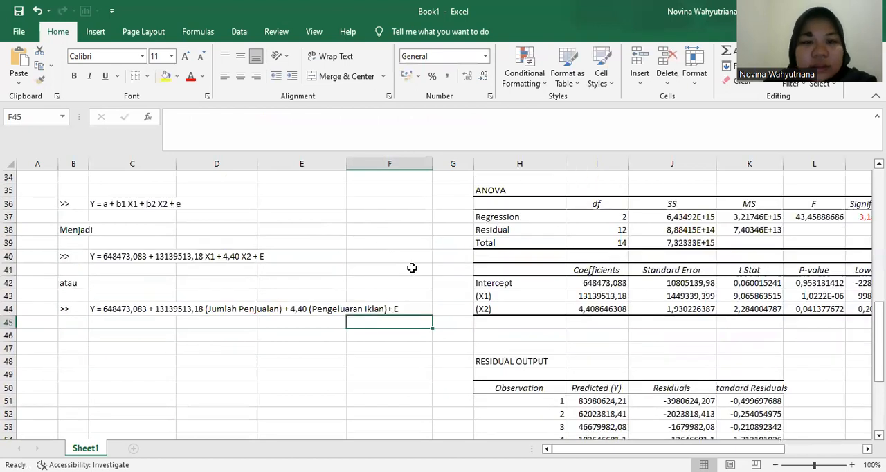
pyautogui.click(570, 265)
pyautogui.moveTo(571, 266); pyautogui.dragTo(573, 305)
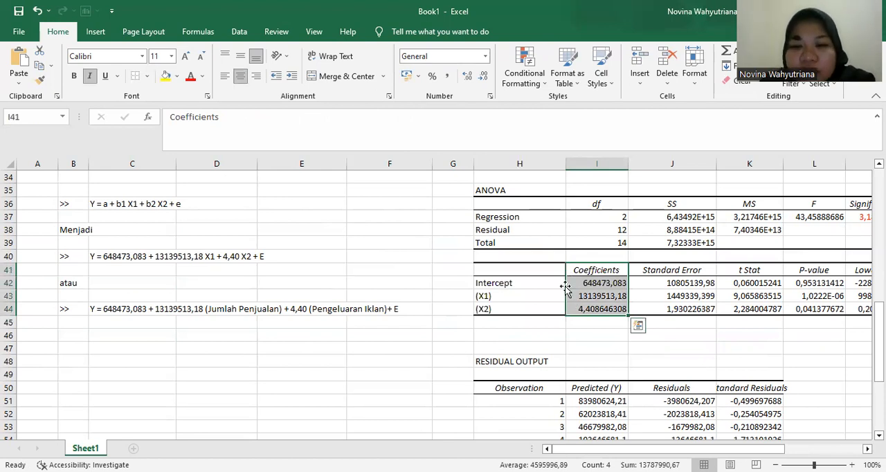
pyautogui.moveTo(505, 284); pyautogui.dragTo(505, 302)
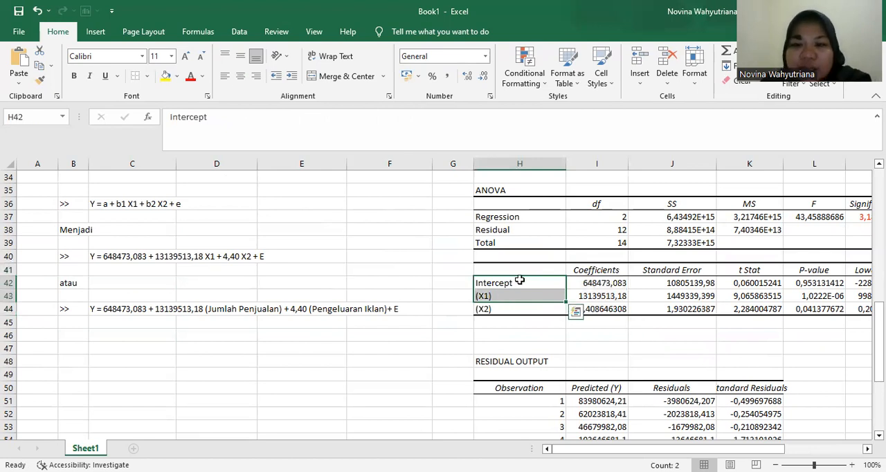
pyautogui.click(518, 281)
pyautogui.click(511, 297)
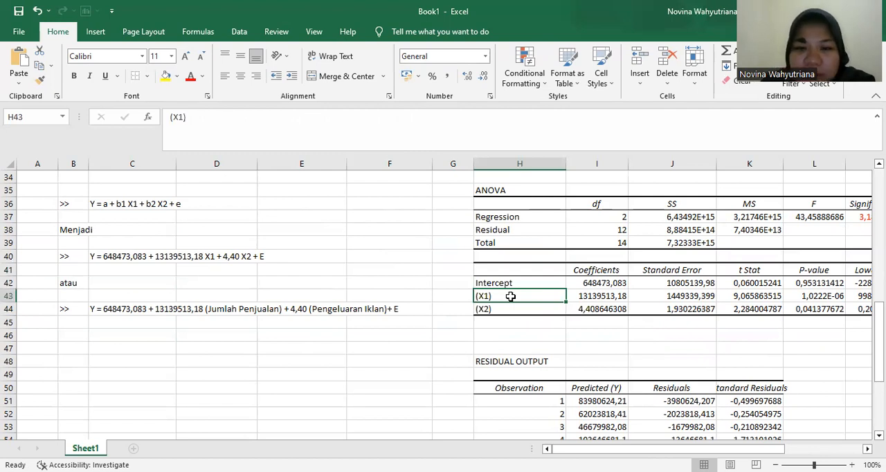
pyautogui.click(506, 310)
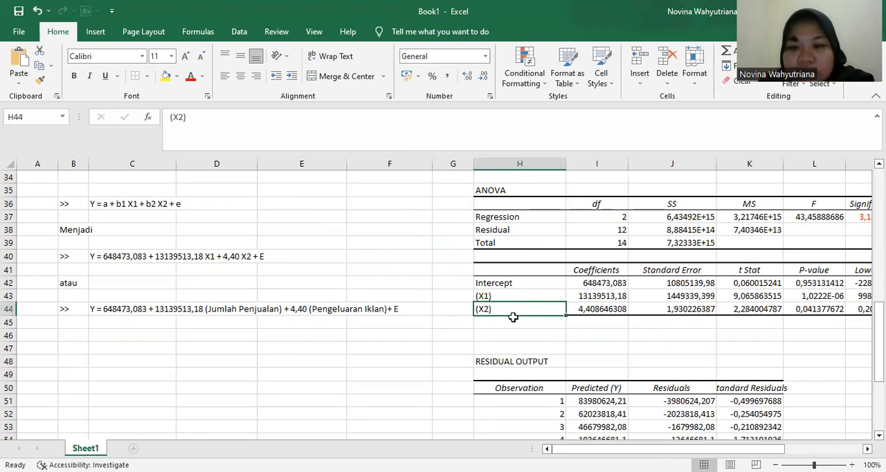
pyautogui.scroll(1, 244, 278)
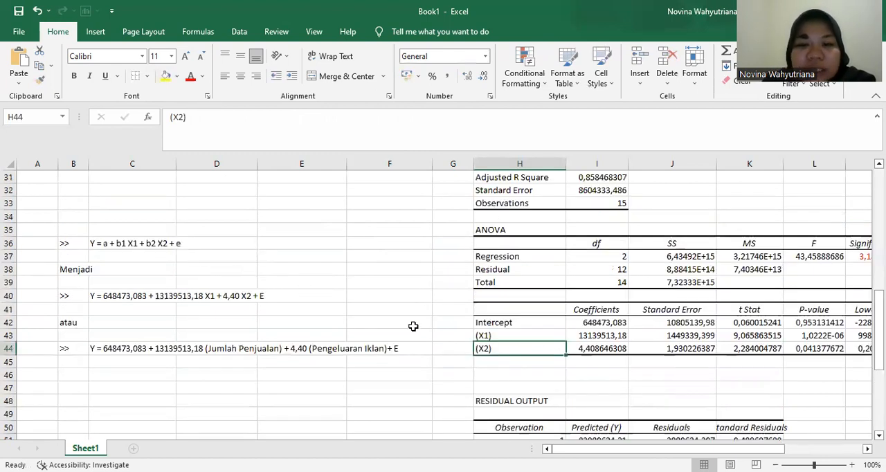
pyautogui.click(97, 246)
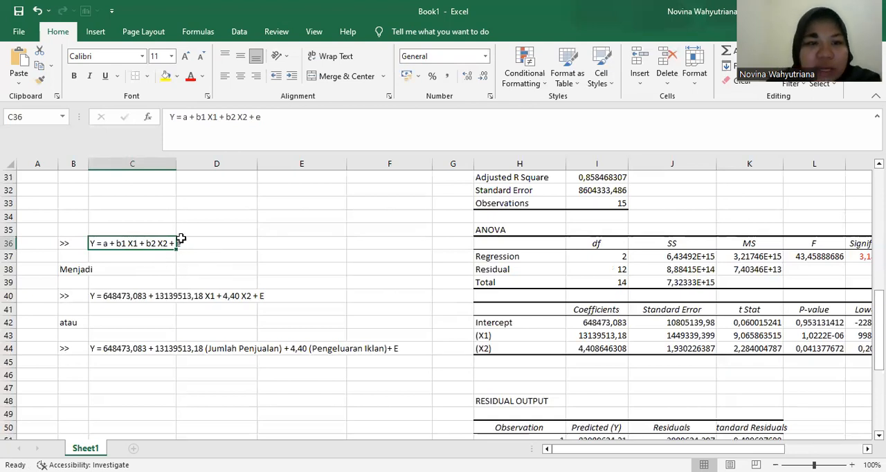
pyautogui.scroll(-1, 250, 235)
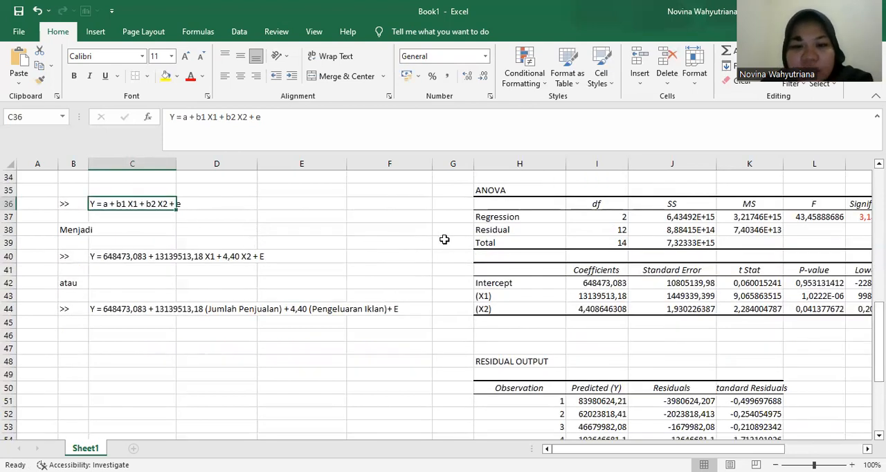
pyautogui.click(523, 285)
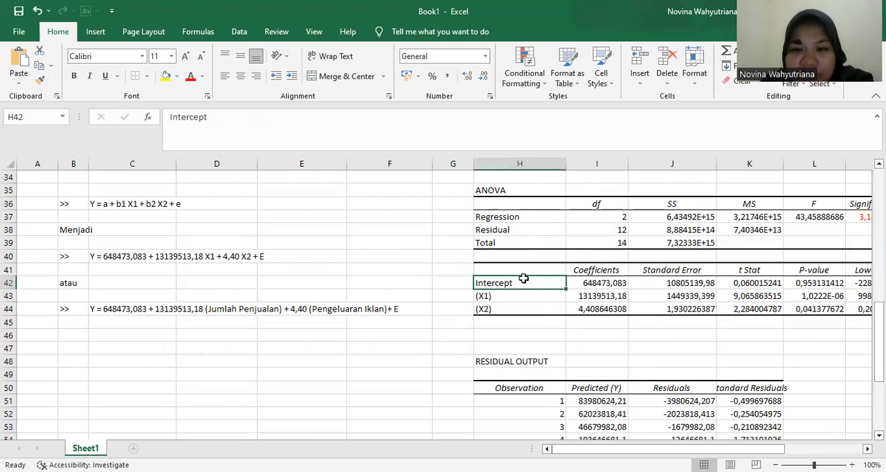
# - Colour the Intercept label and its coefficient in H42:I42 with red font
pyautogui.click(581, 285)
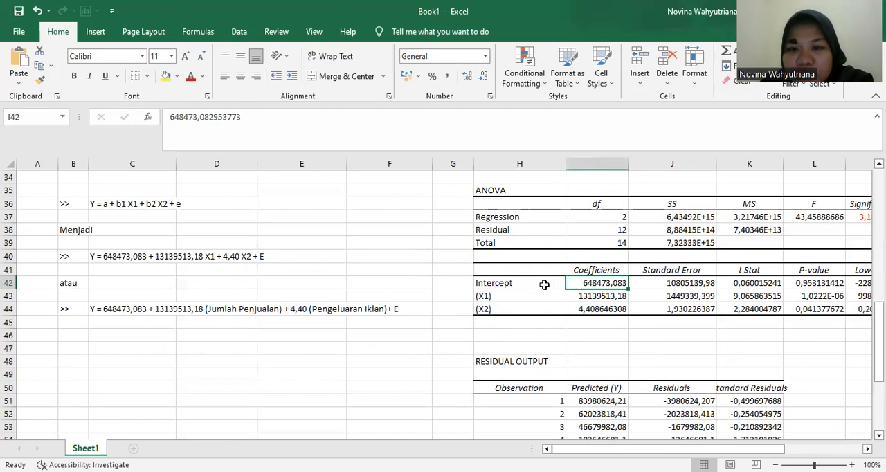
pyautogui.click(560, 286)
pyautogui.moveTo(560, 286); pyautogui.dragTo(582, 285)
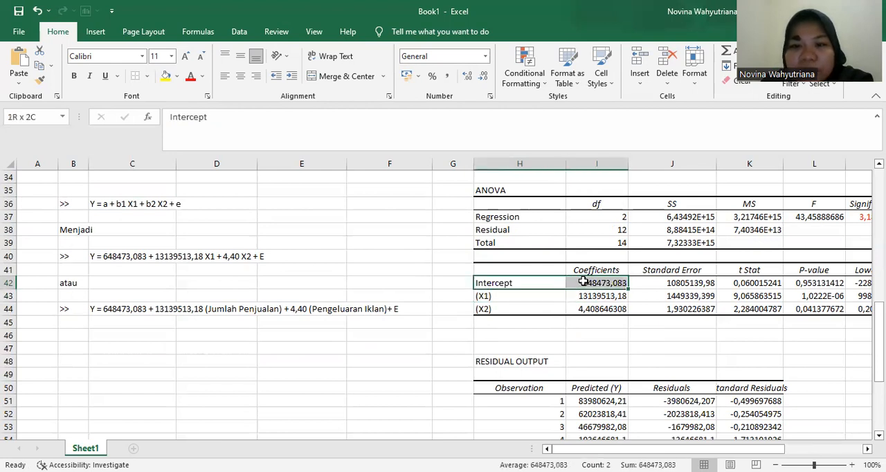
pyautogui.click(190, 76)
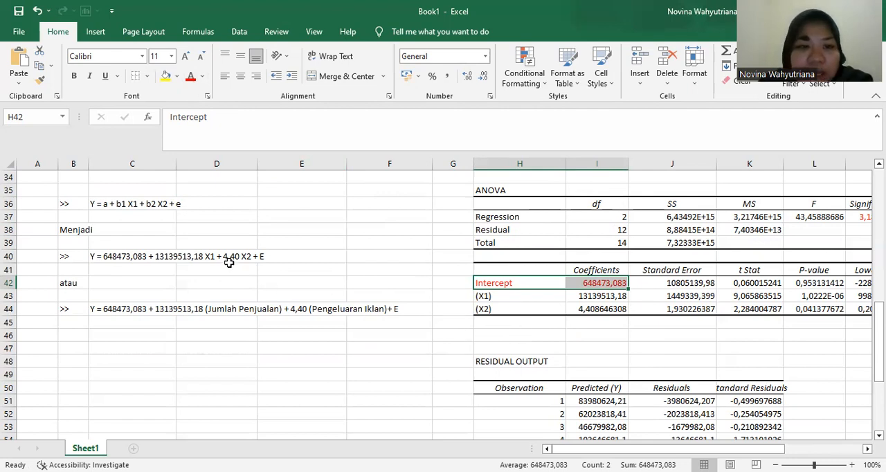
# - Examine the Intercept coefficient against the X1, X2 and Y columns of the cosmetics brand data table
pyautogui.scroll(8, 228, 263)
pyautogui.scroll(-2, 253, 250)
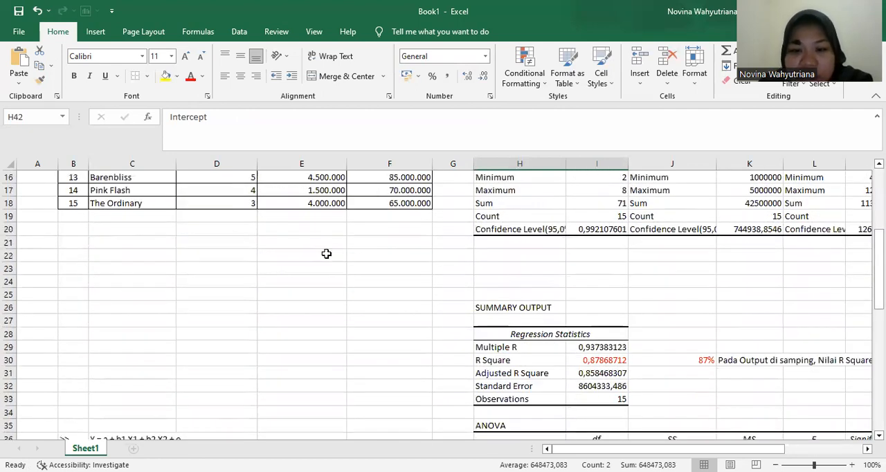
pyautogui.scroll(5, 334, 246)
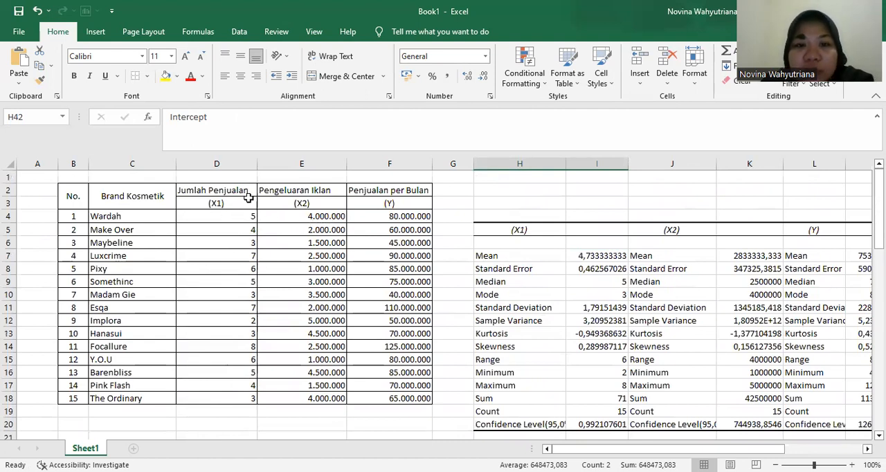
pyautogui.scroll(-1, 276, 213)
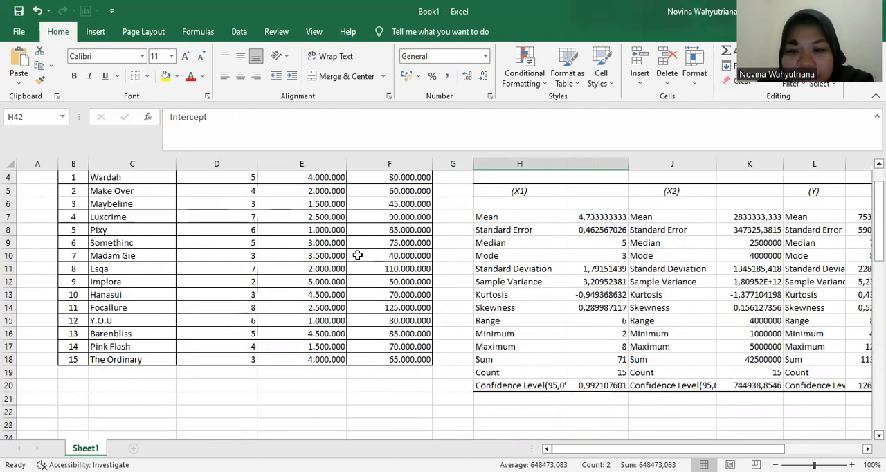
pyautogui.scroll(-1, 352, 260)
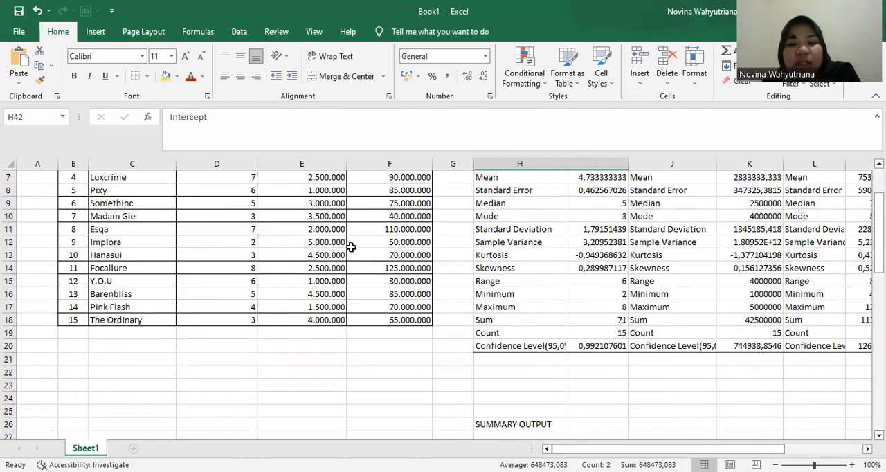
pyautogui.scroll(2, 353, 242)
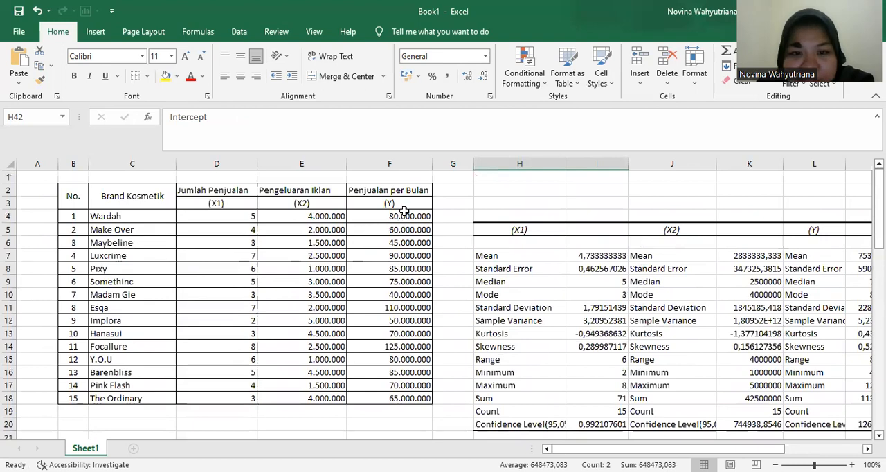
pyautogui.scroll(-7, 564, 250)
pyautogui.scroll(-6, 564, 253)
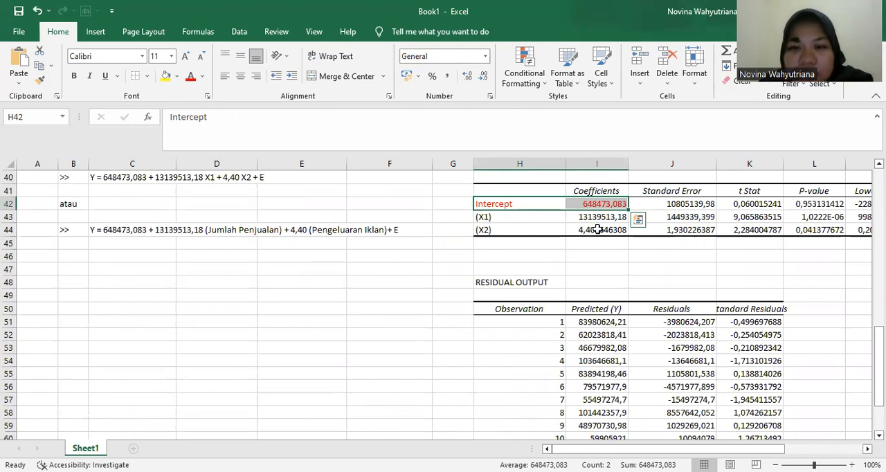
pyautogui.click(599, 230)
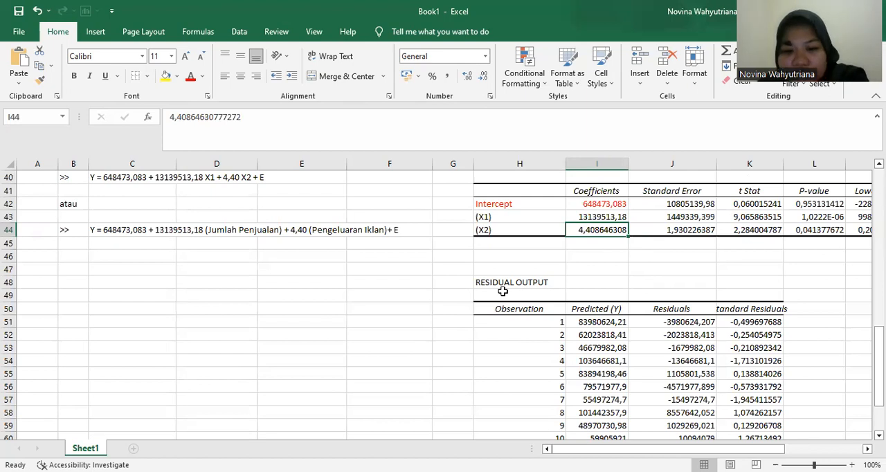
pyautogui.scroll(1, 509, 277)
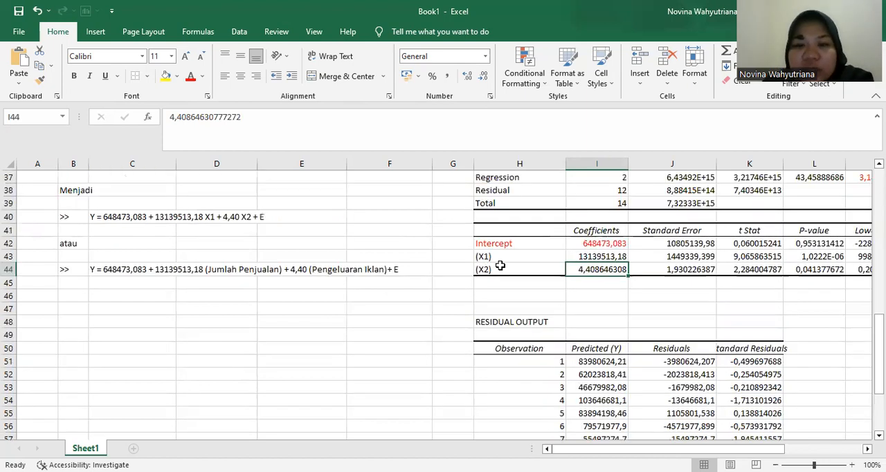
# - Examine the X1 coefficient in row 43 against the Jumlah Penjualan and Penjualan per Bulan data columns
pyautogui.click(508, 256)
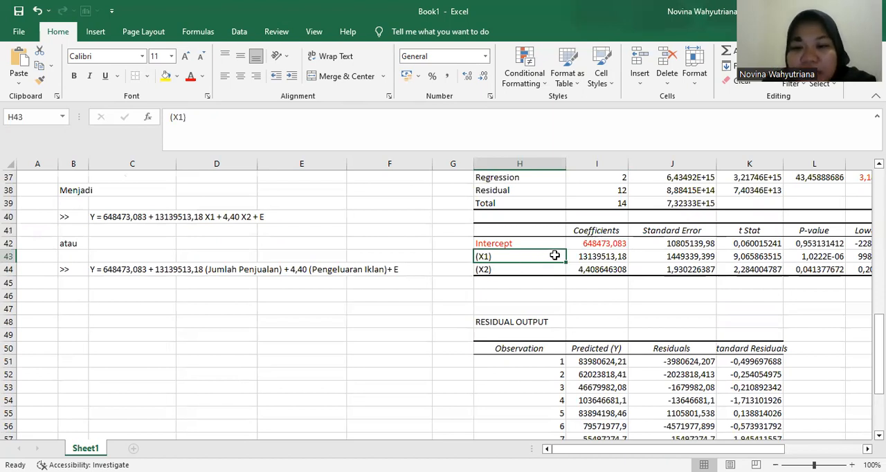
pyautogui.scroll(10, 515, 273)
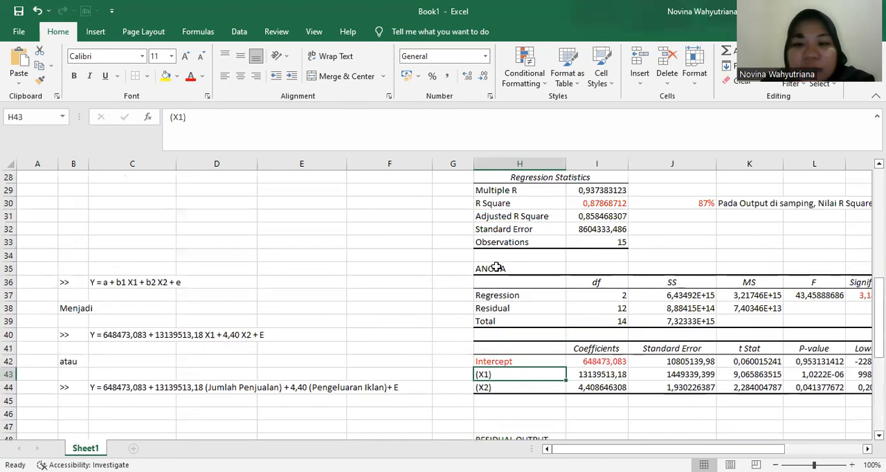
pyautogui.scroll(2, 242, 258)
pyautogui.scroll(-13, 242, 257)
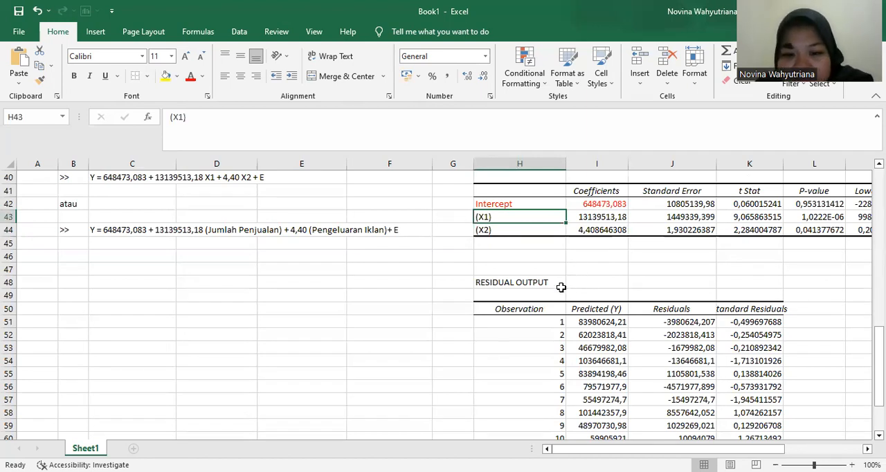
pyautogui.scroll(4, 429, 240)
pyautogui.scroll(7, 429, 239)
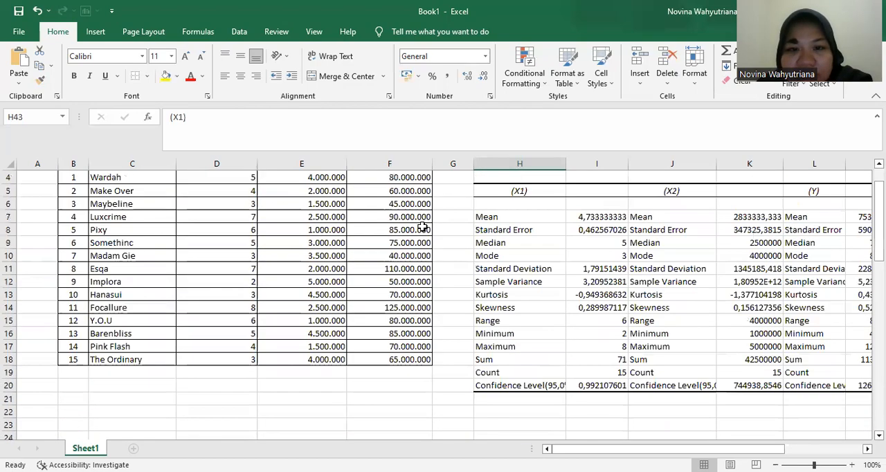
pyautogui.scroll(-1, 431, 227)
pyautogui.scroll(3, 431, 227)
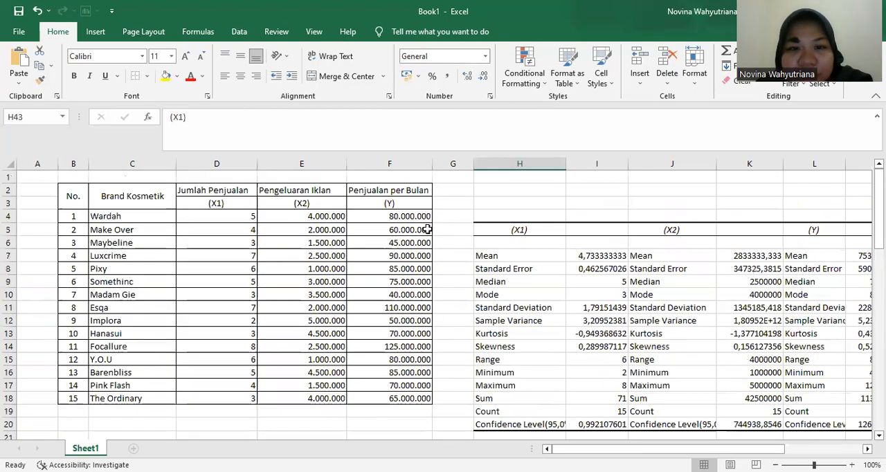
pyautogui.scroll(-4, 430, 229)
pyautogui.scroll(4, 458, 226)
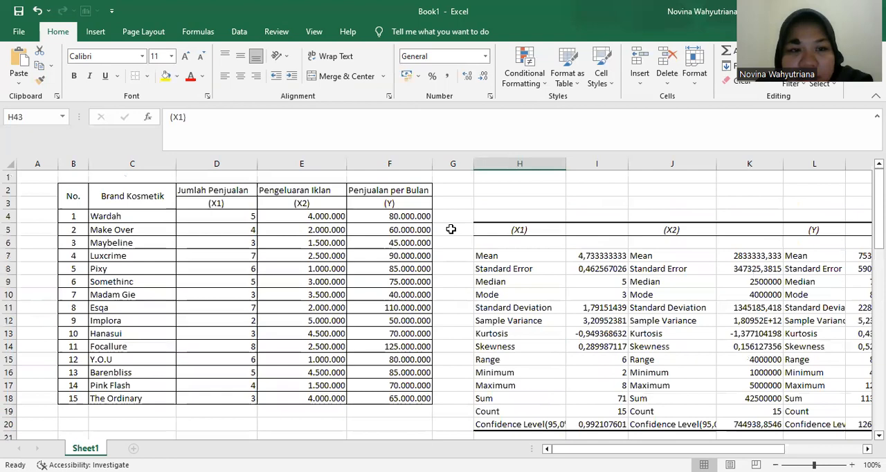
pyautogui.scroll(-13, 595, 266)
pyautogui.scroll(1, 594, 266)
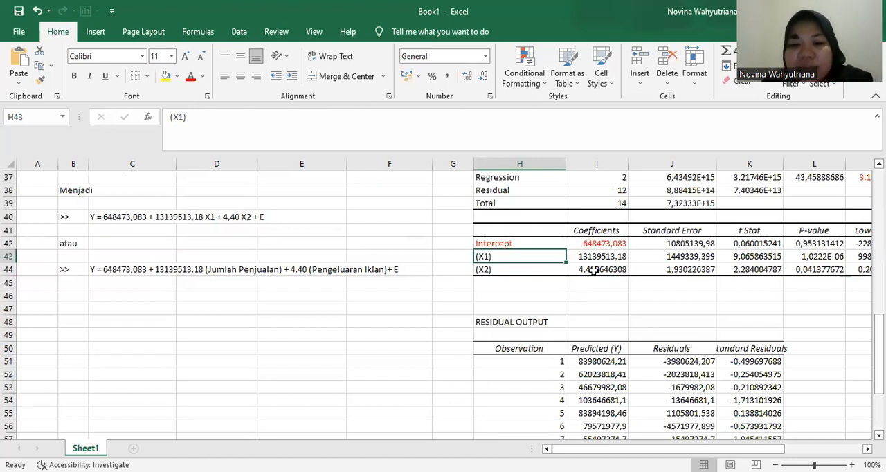
pyautogui.scroll(-1, 501, 303)
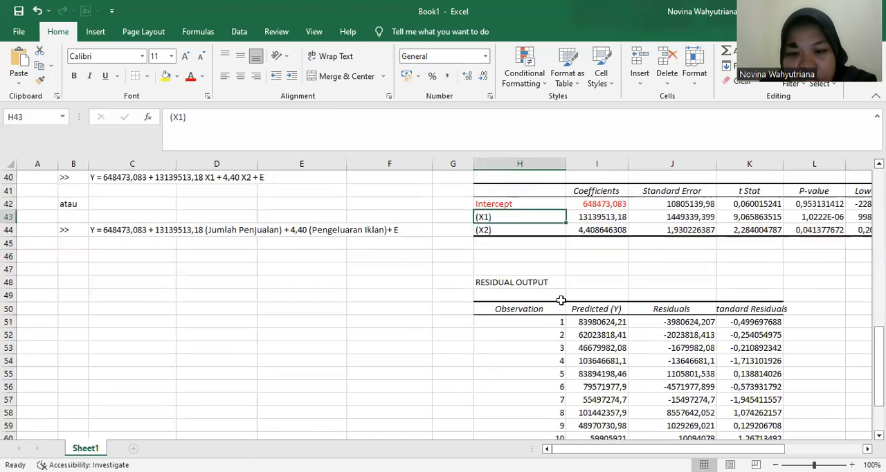
pyautogui.scroll(2, 560, 300)
# - Examine the X2 coefficient row in relation to the regression equations and the source data
pyautogui.click(508, 313)
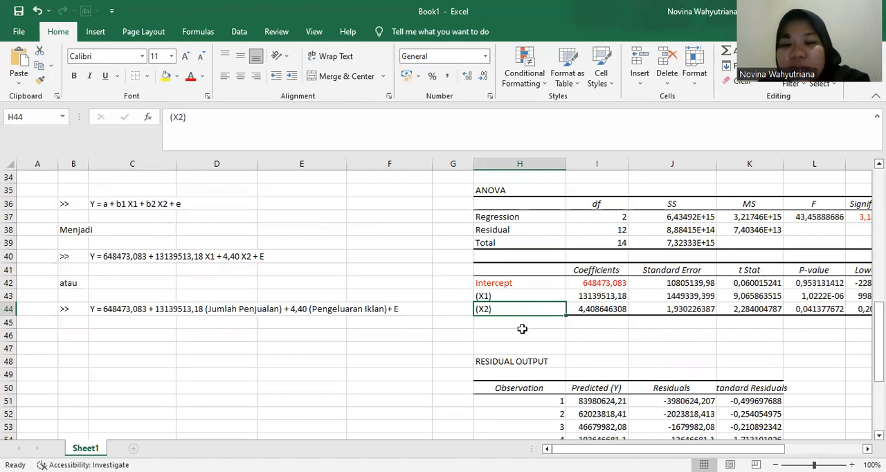
pyautogui.scroll(3, 495, 315)
pyautogui.scroll(-3, 443, 277)
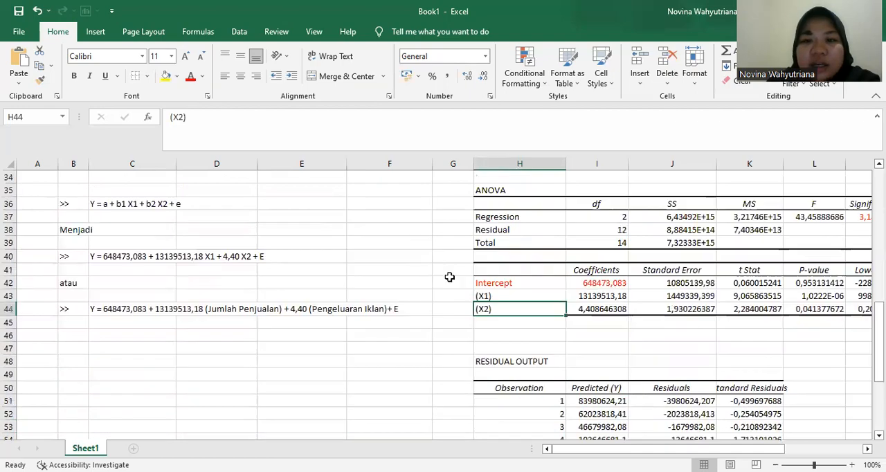
pyautogui.scroll(11, 488, 309)
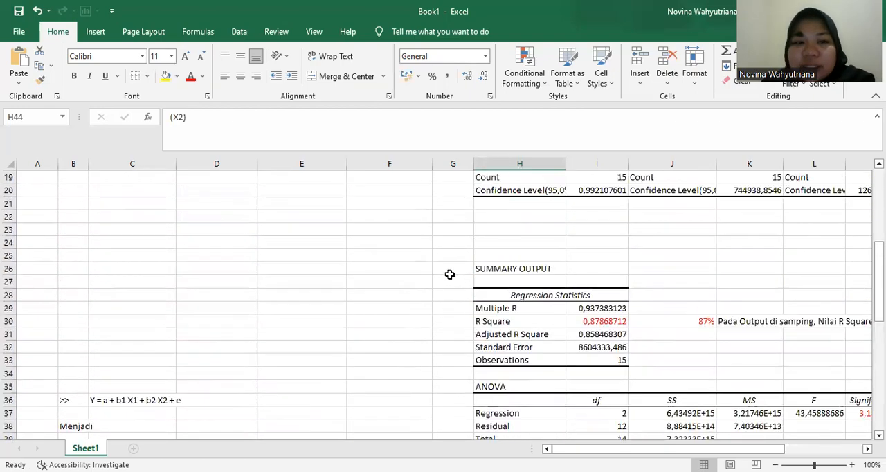